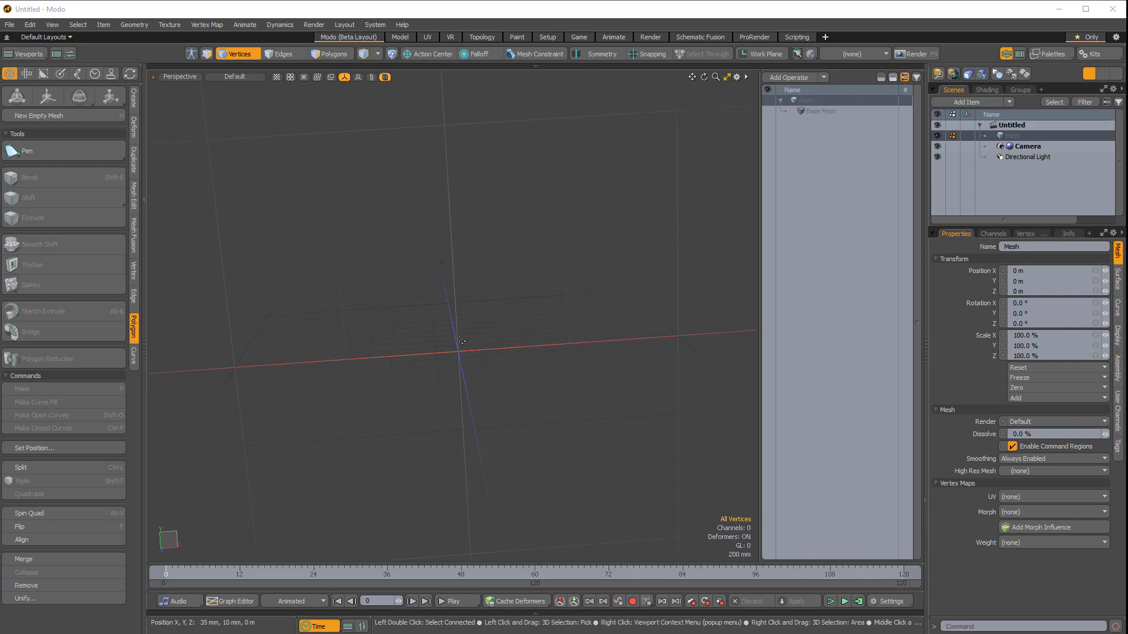
Switch the modelling viewport to the Front view
{"action": "left_click_drag", "start_coordinate": [379, 345], "coordinate": [486, 338], "text": "alt"}
{"action": "left_click_drag", "start_coordinate": [421, 292], "coordinate": [514, 294], "text": "alt"}
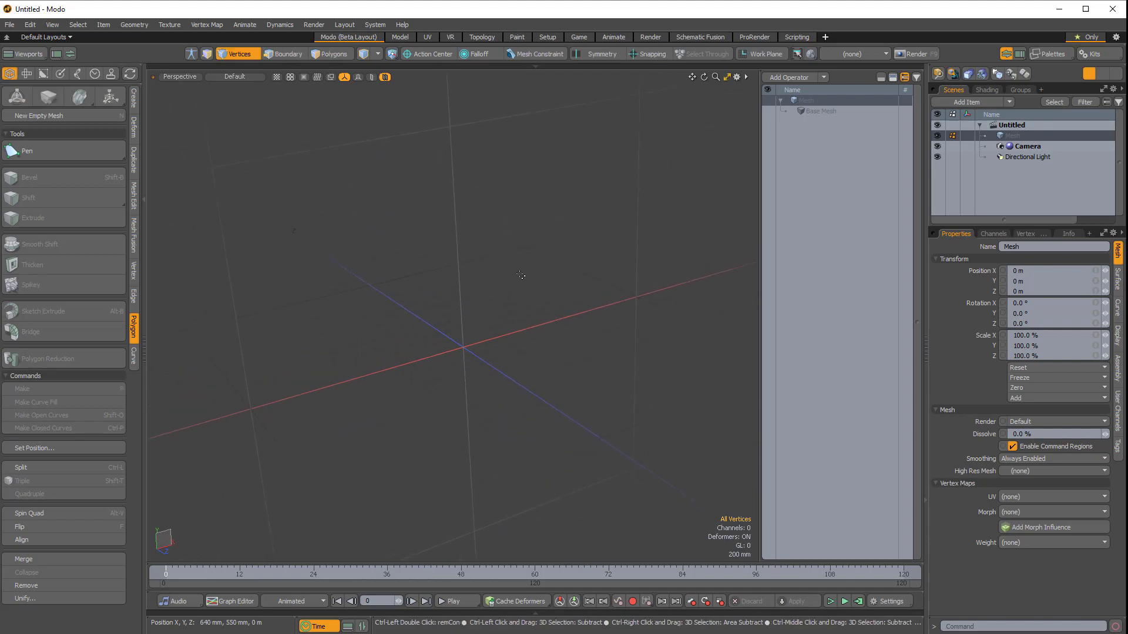
{"action": "key", "text": "ctrl+space"}
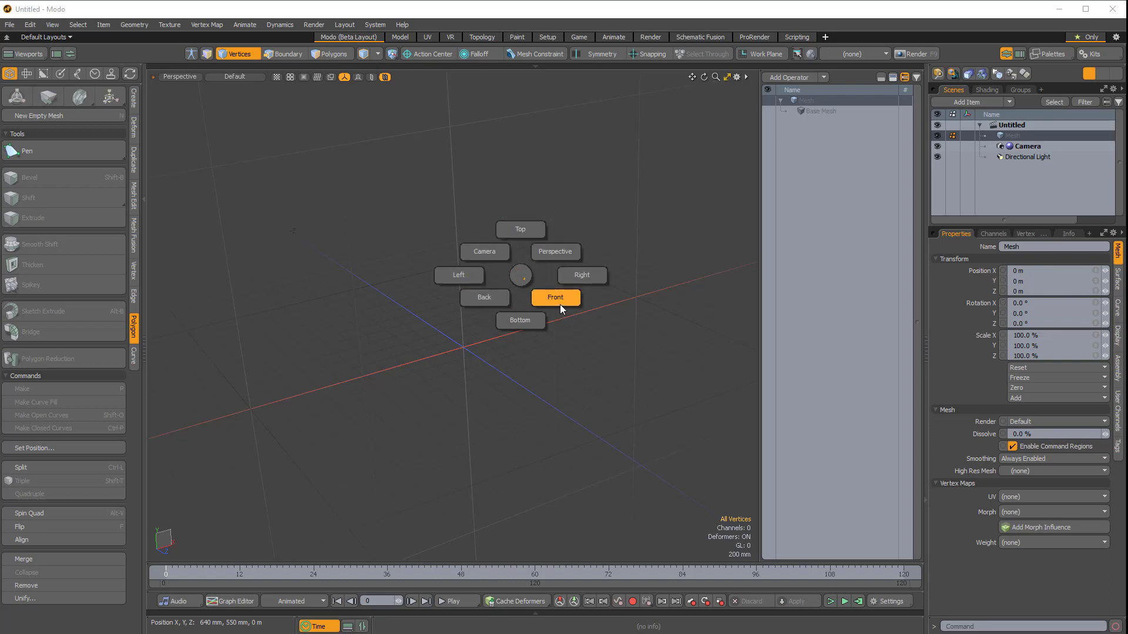
{"action": "left_click", "coordinate": [559, 304]}
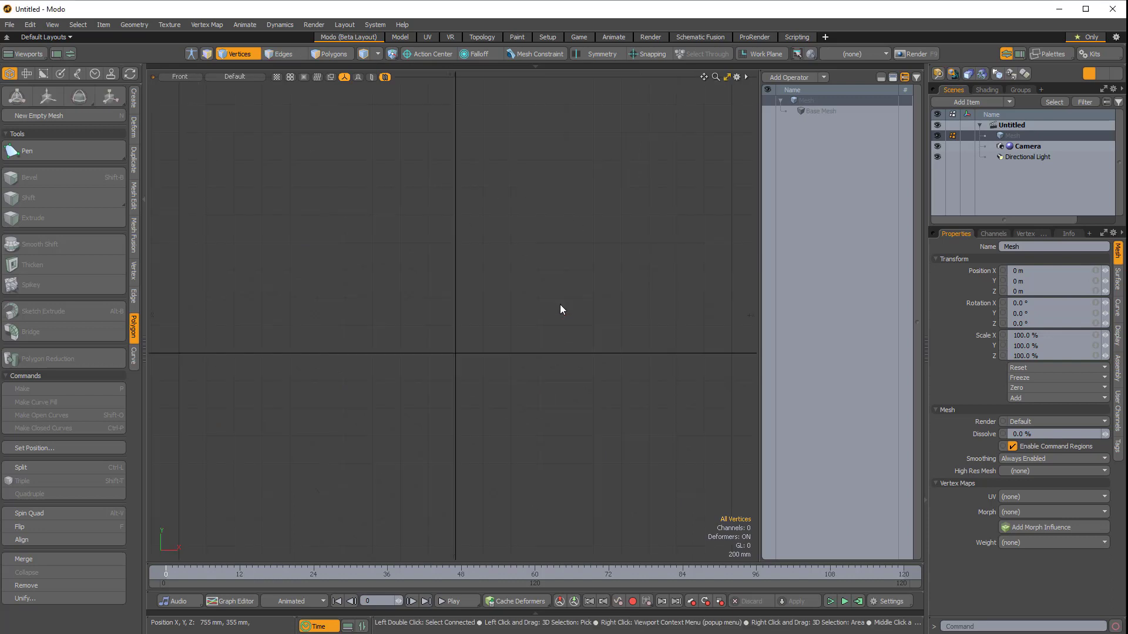
Start a B-Spline curve and place five points for the outer arc, ending at about X 920 mm, Y 325 mm
{"action": "left_click", "coordinate": [134, 101]}
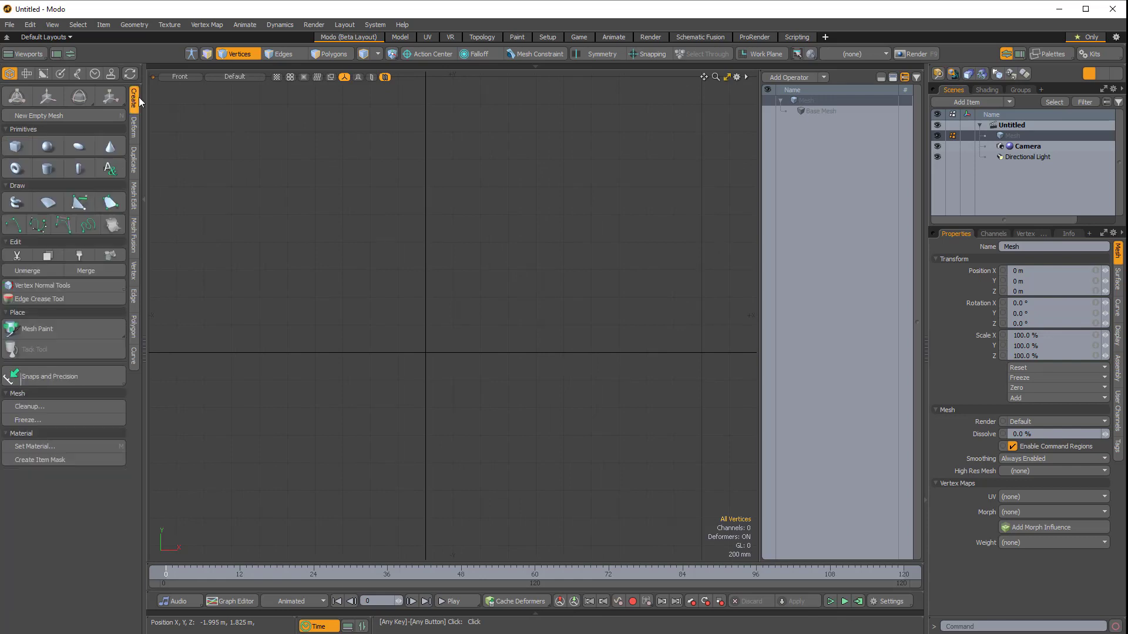
{"action": "left_click", "coordinate": [65, 225]}
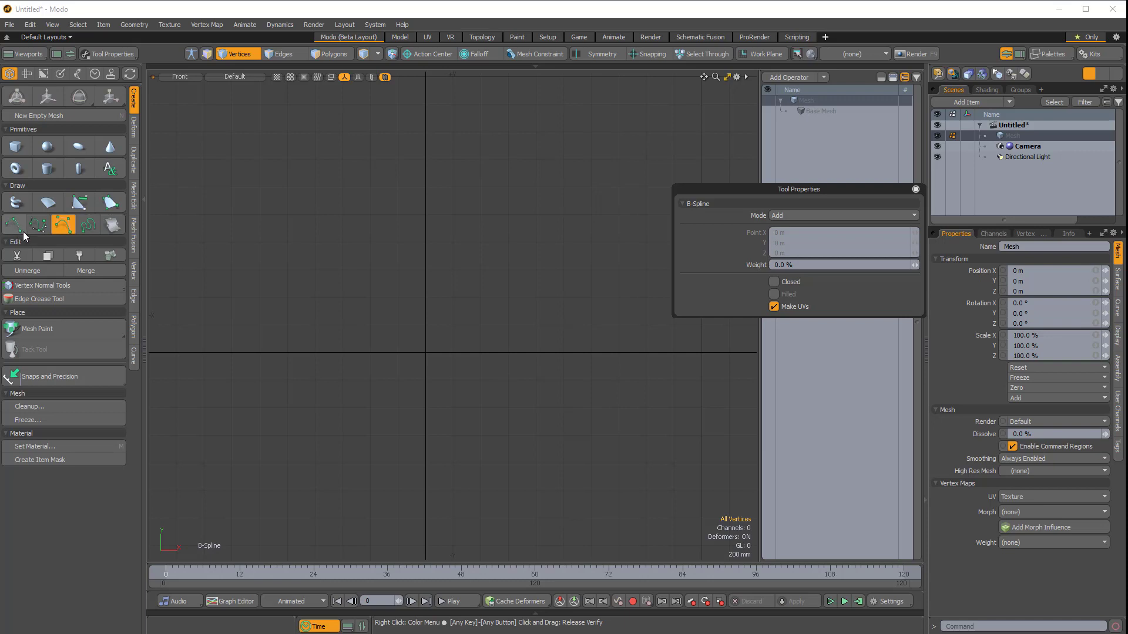
{"action": "left_click_drag", "start_coordinate": [445, 245], "coordinate": [427, 268], "text": "alt"}
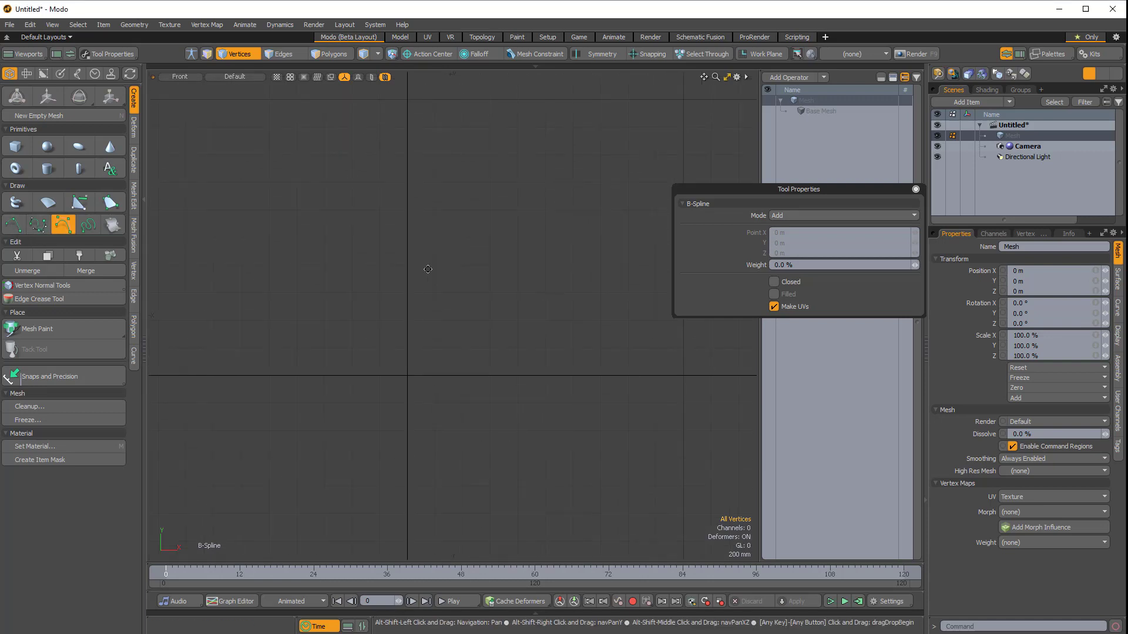
{"action": "left_click", "coordinate": [419, 203]}
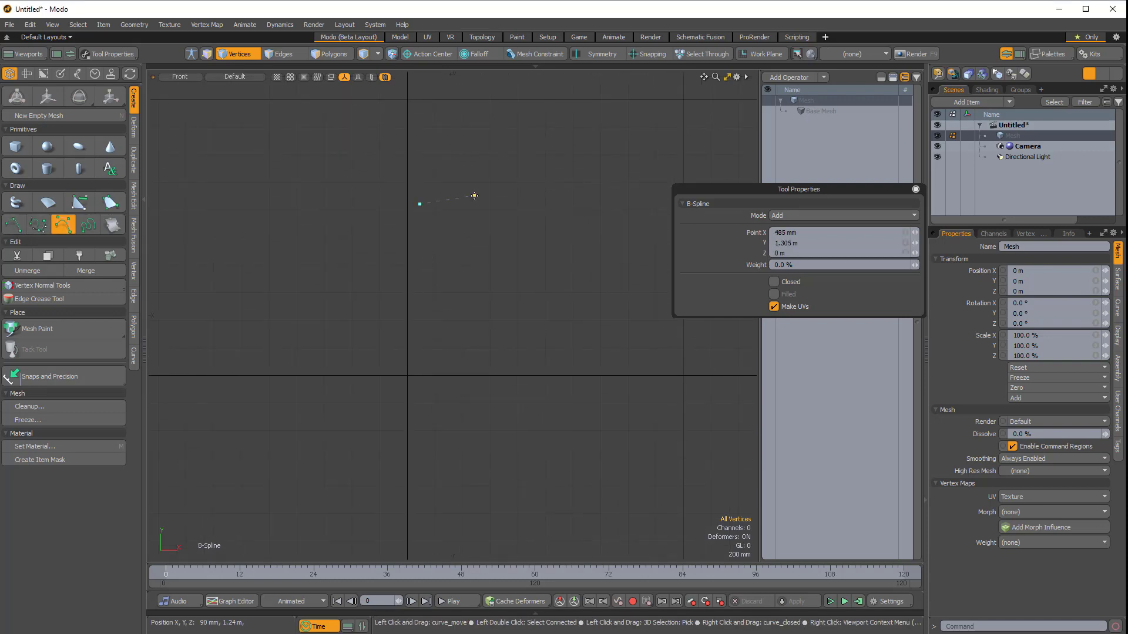
{"action": "left_click", "coordinate": [474, 195]}
{"action": "left_click", "coordinate": [523, 226]}
{"action": "left_click", "coordinate": [535, 276]}
{"action": "left_click", "coordinate": [534, 330]}
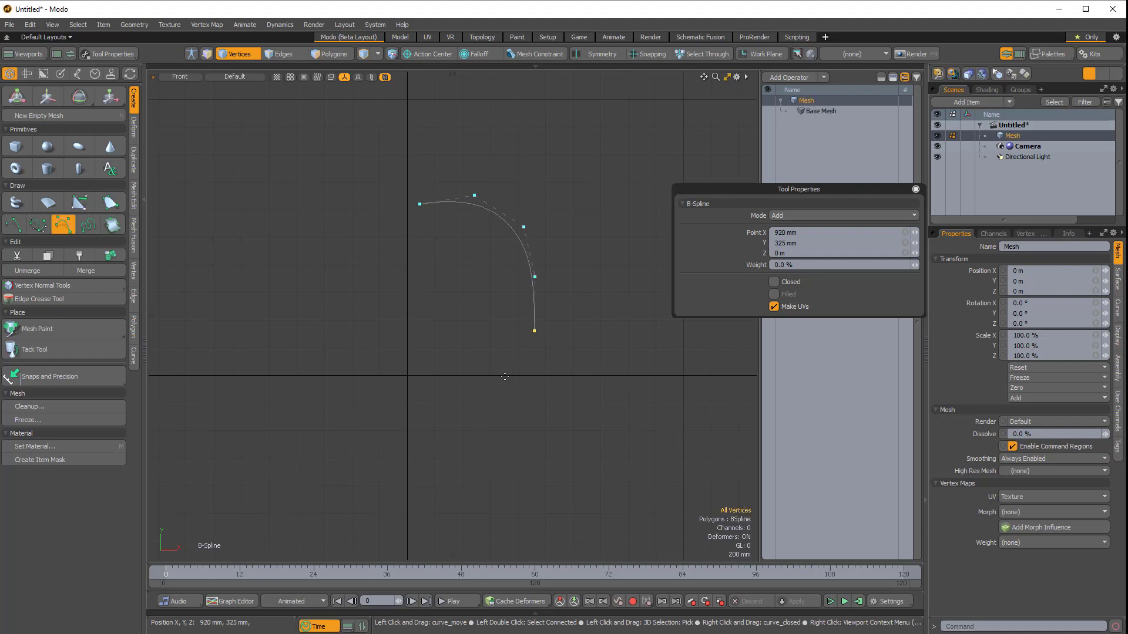
Continue the B-Spline around a pointed tip on the X axis and an inner arc ending at about X 75 mm, Y 435 mm
{"action": "left_click", "coordinate": [502, 374]}
{"action": "left_click", "coordinate": [495, 380]}
{"action": "left_click", "coordinate": [487, 374]}
{"action": "left_click", "coordinate": [469, 338]}
{"action": "left_click", "coordinate": [492, 274]}
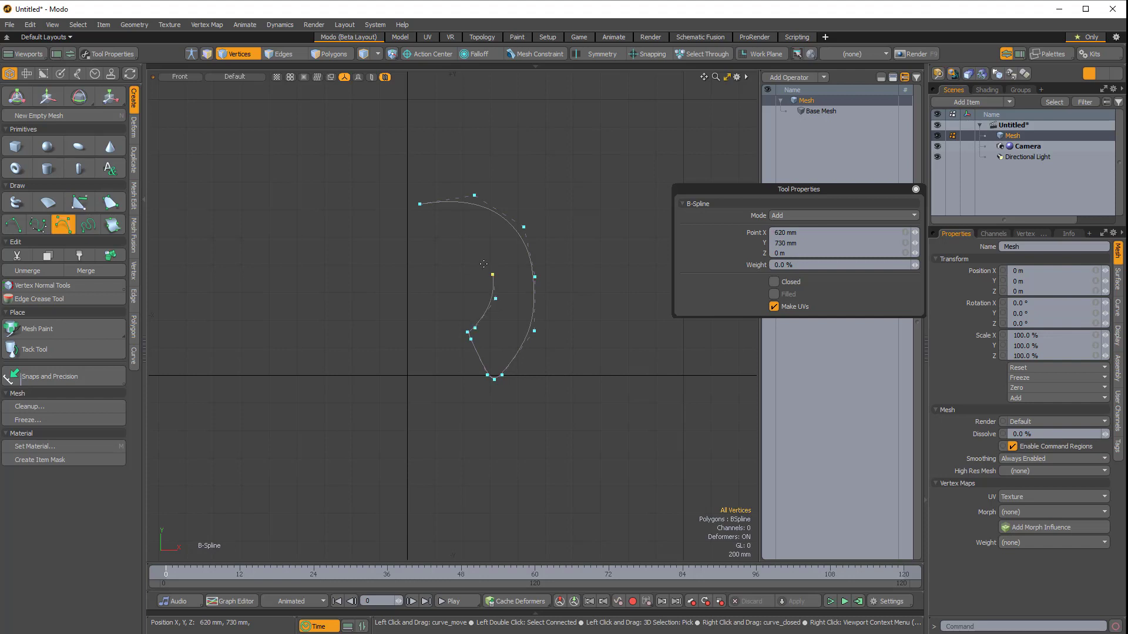
{"action": "left_click", "coordinate": [429, 271]}
{"action": "left_click", "coordinate": [418, 315]}
{"action": "scroll", "coordinate": [458, 294], "scroll_direction": "up", "scroll_amount": 3}
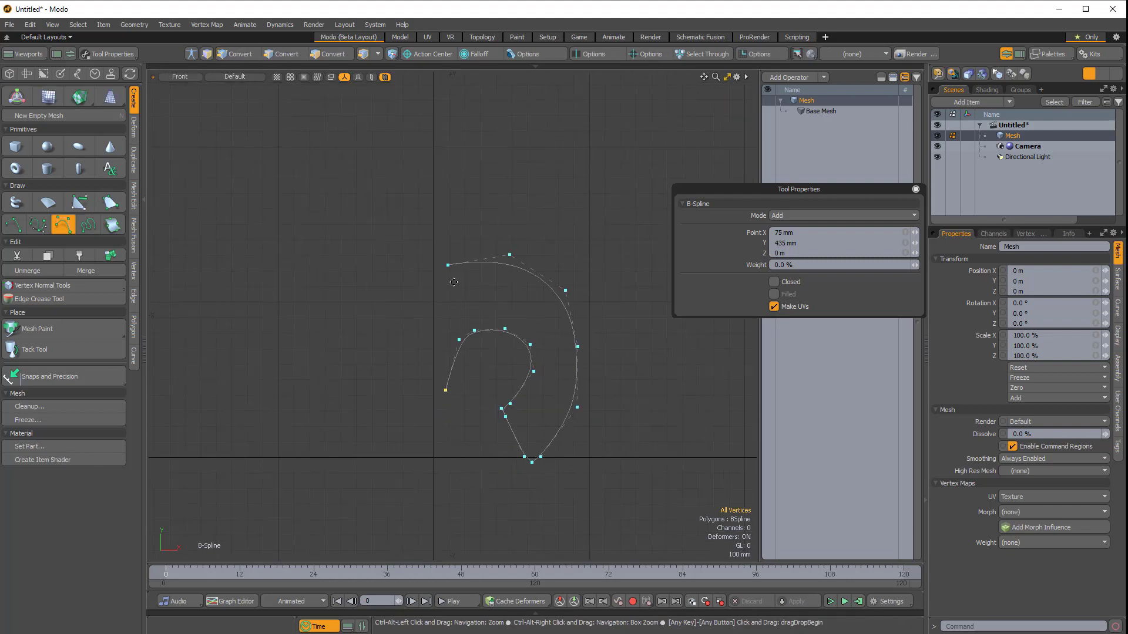
{"action": "key", "text": "q"}
{"action": "left_click_drag", "start_coordinate": [497, 291], "coordinate": [490, 290], "text": "alt+shift"}
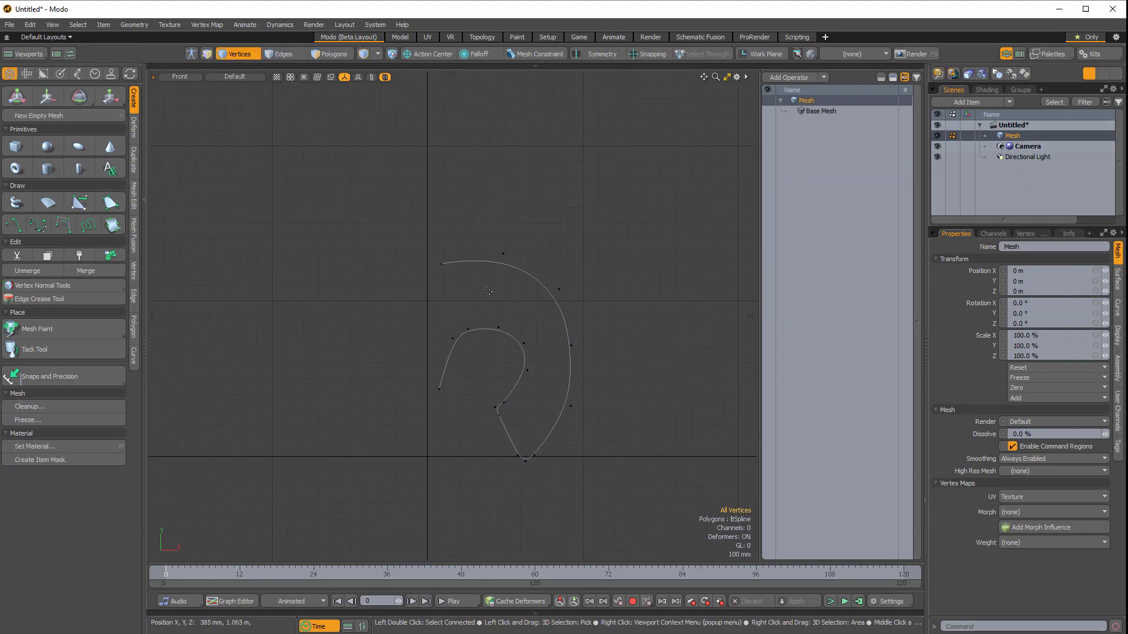
Select the drawn B-Spline curve in polygon selection mode
{"action": "key", "text": "3"}
{"action": "left_click", "coordinate": [500, 327]}
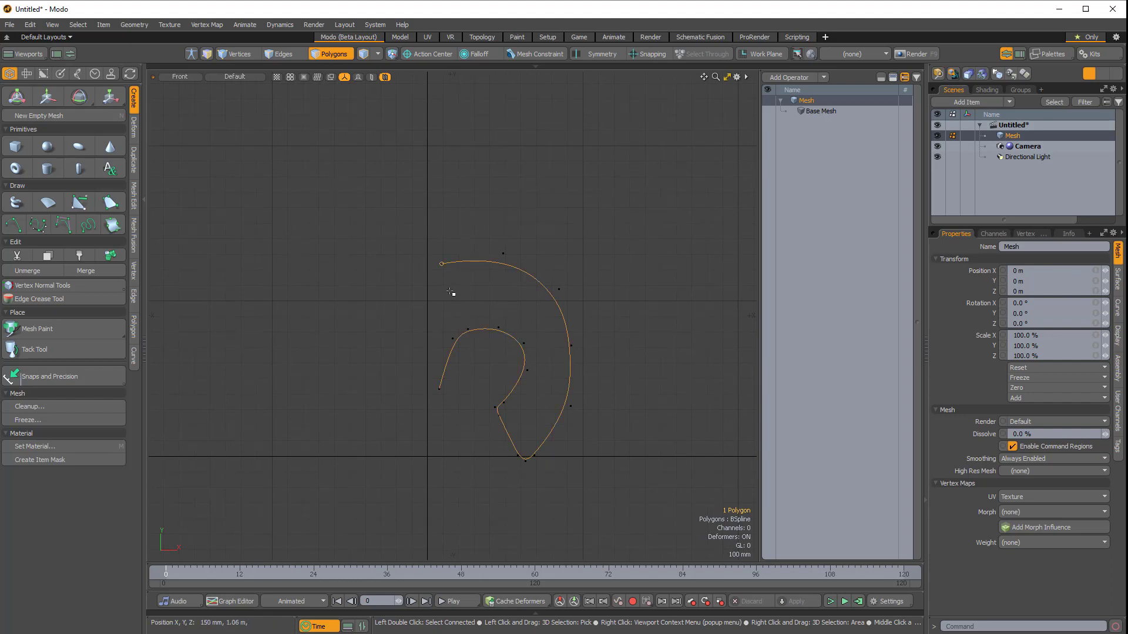
{"action": "left_click_drag", "start_coordinate": [468, 292], "coordinate": [479, 284], "text": "alt+shift"}
{"action": "left_click", "coordinate": [503, 288]}
{"action": "left_click", "coordinate": [511, 324]}
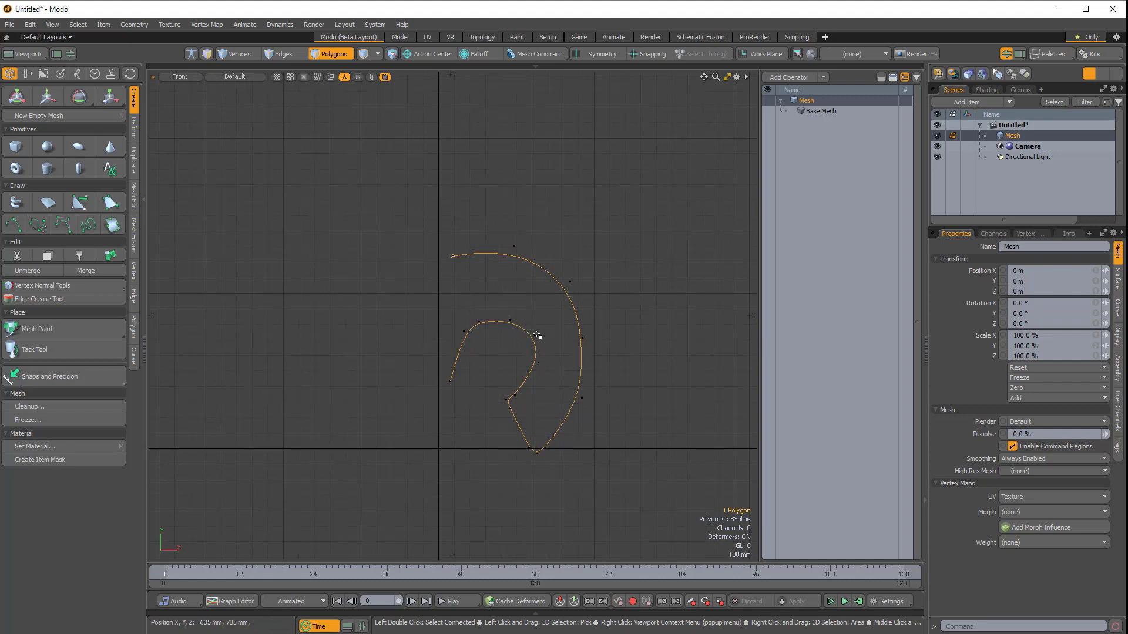
Enable Curve Tool Auto Activation in the Tool Settings preferences
{"action": "left_click", "coordinate": [374, 24]}
{"action": "left_click", "coordinate": [383, 37]}
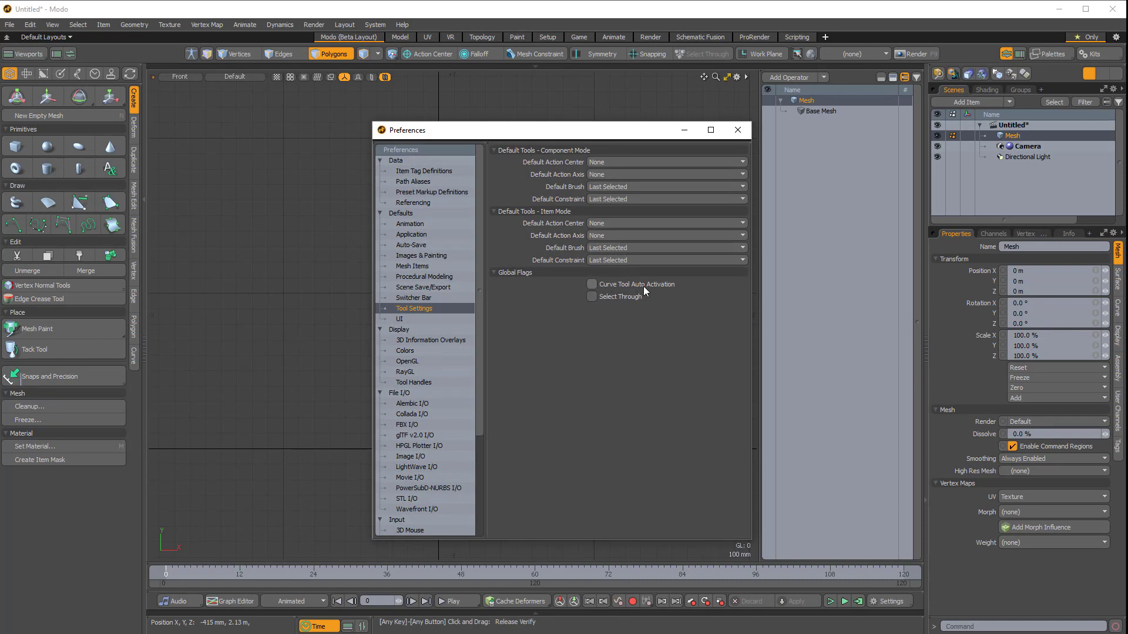
{"action": "left_click", "coordinate": [592, 284]}
{"action": "left_click", "coordinate": [738, 128]}
Try reshaping the curve by moving two control points of its outer arc, undo both moves, and deselect the curve
{"action": "key", "text": "1"}
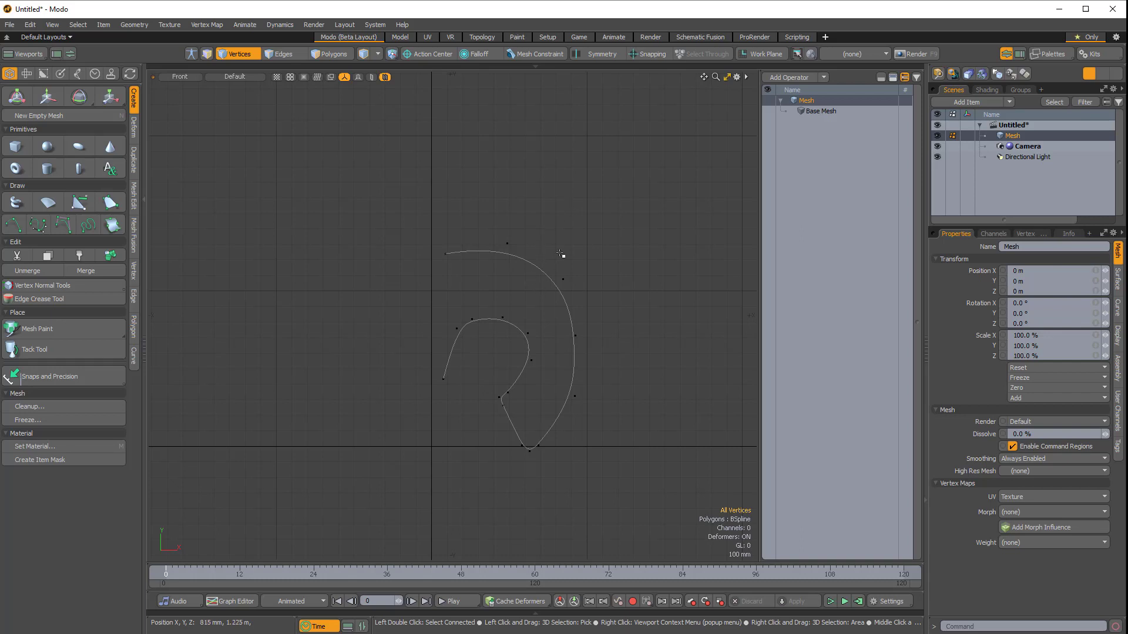
{"action": "key", "text": "3"}
{"action": "left_click_drag", "start_coordinate": [508, 243], "coordinate": [510, 237]}
{"action": "left_click_drag", "start_coordinate": [562, 280], "coordinate": [577, 275]}
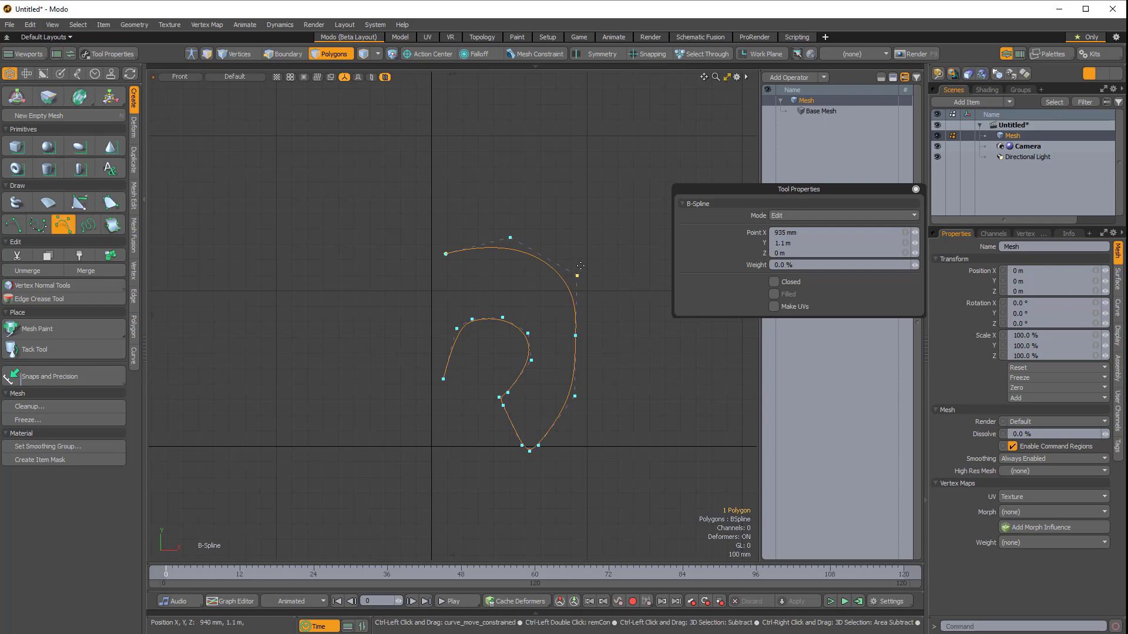
{"action": "key", "text": "ctrl+z"}
{"action": "key", "text": "ctrl+z"}
{"action": "key", "text": "space"}
{"action": "left_click", "coordinate": [562, 212]}
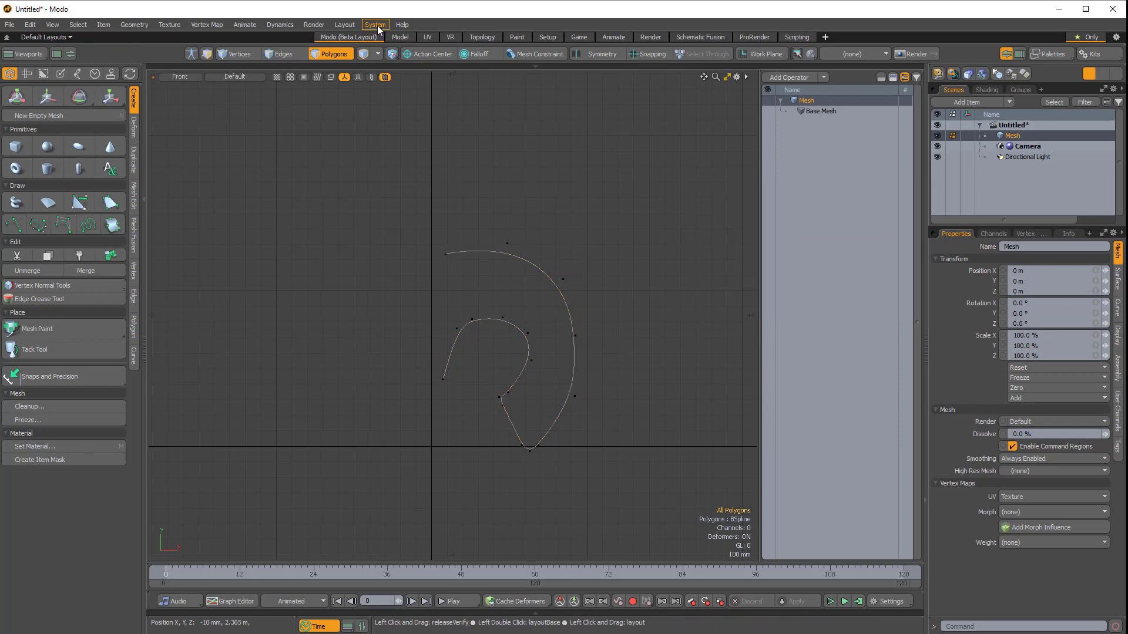
Disable Curve Tool Auto Activation in the Tool Settings preferences
{"action": "left_click", "coordinate": [375, 25]}
{"action": "left_click", "coordinate": [382, 36]}
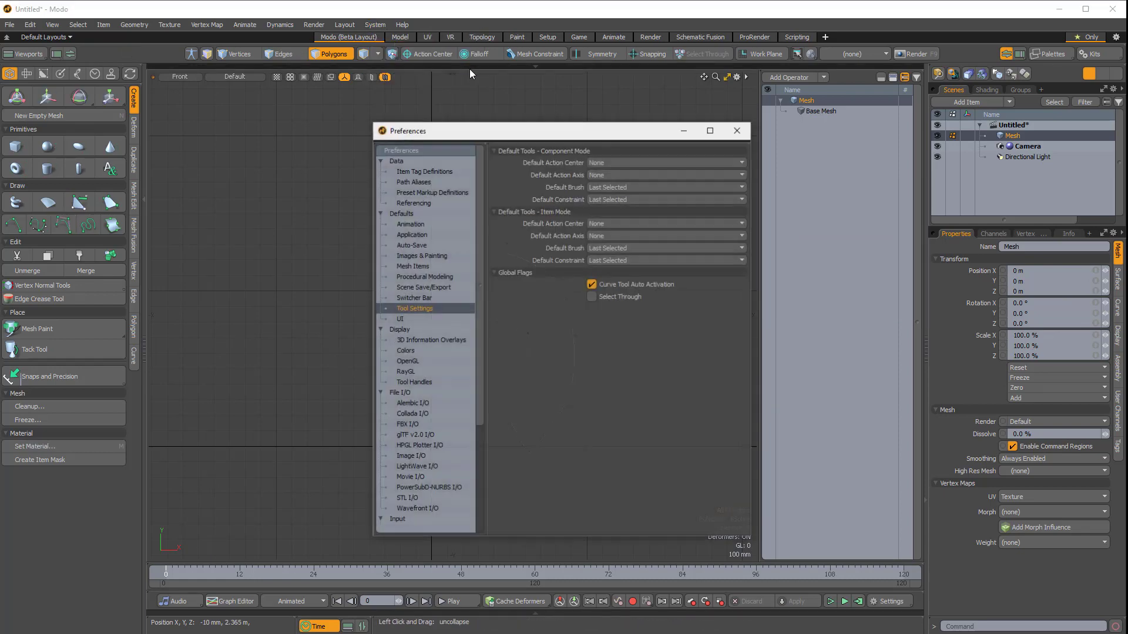
{"action": "left_click", "coordinate": [594, 285]}
{"action": "left_click", "coordinate": [738, 130]}
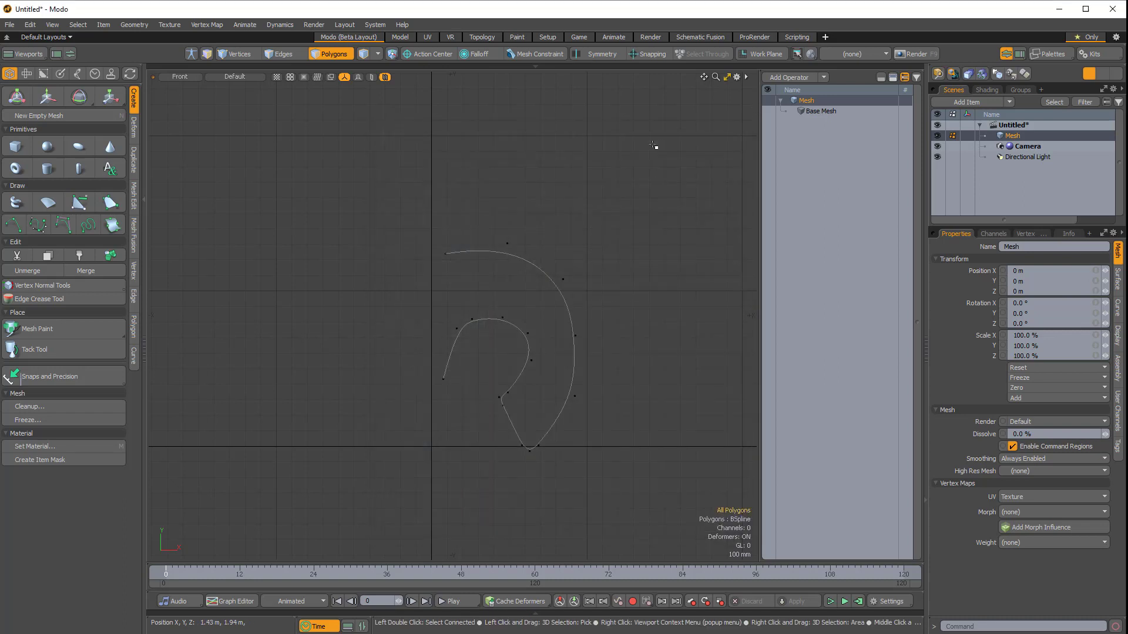
Select the curve in polygon mode and duplicate it with the Move tool, offsetting the copy about -1.12 m along X
{"action": "key", "text": "1"}
{"action": "key", "text": "3"}
{"action": "left_click", "coordinate": [541, 268]}
{"action": "left_click_drag", "start_coordinate": [487, 283], "coordinate": [484, 282], "text": "alt"}
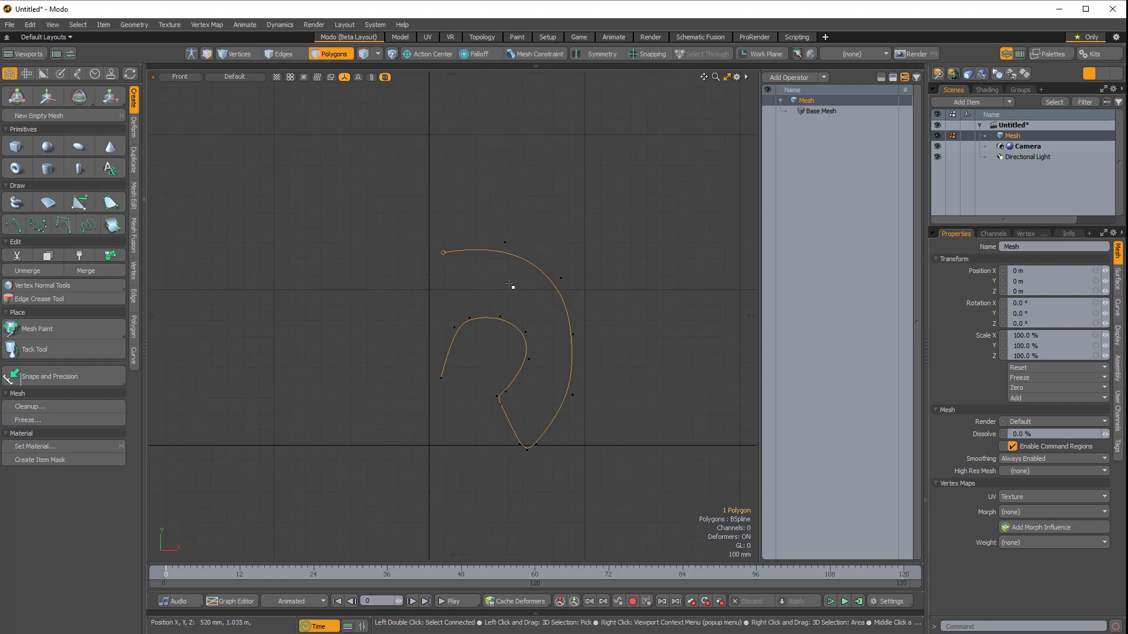
{"action": "key", "text": "w"}
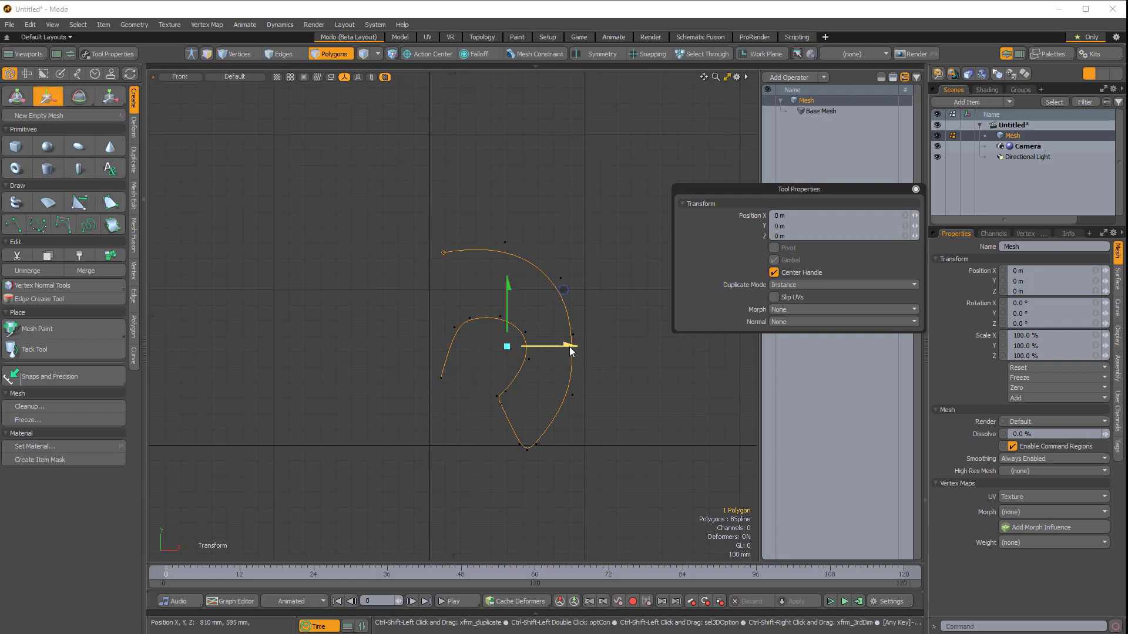
{"action": "left_click_drag", "start_coordinate": [570, 351], "coordinate": [397, 351], "text": "ctrl+shift"}
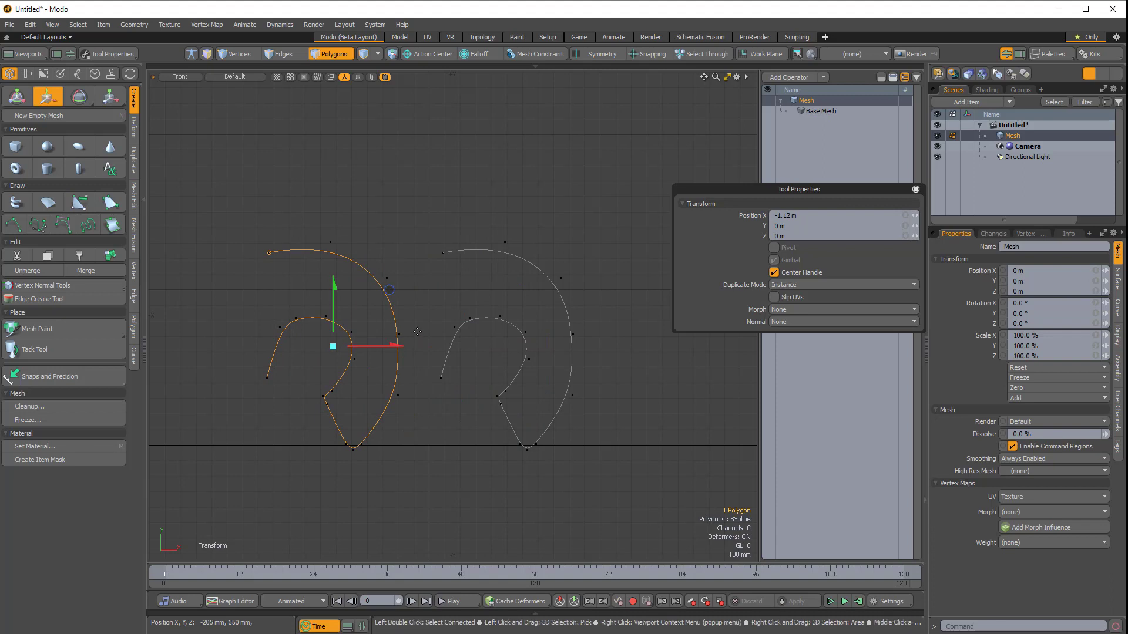
Activate scaling for the copied curve and keep its tool properties open beside the curves
{"action": "key", "text": "r"}
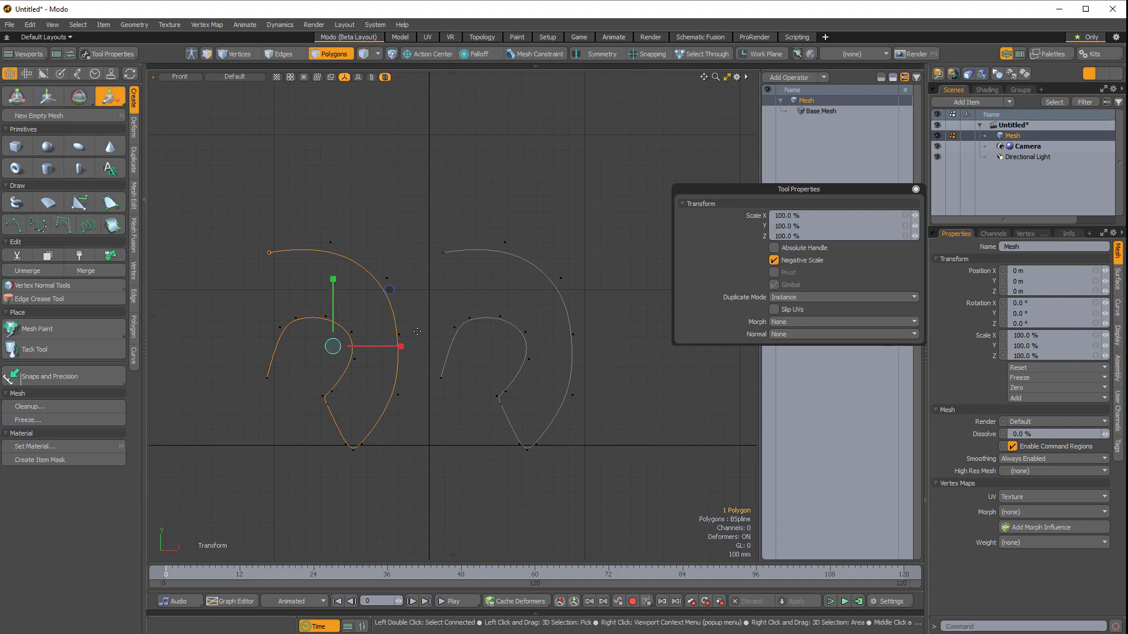
{"action": "left_click", "coordinate": [774, 261]}
{"action": "mouse_move", "coordinate": [783, 189]}
{"action": "left_mouse_down"}
{"action": "mouse_move", "coordinate": [785, 161]}
{"action": "mouse_move", "coordinate": [766, 201]}
{"action": "left_mouse_up"}
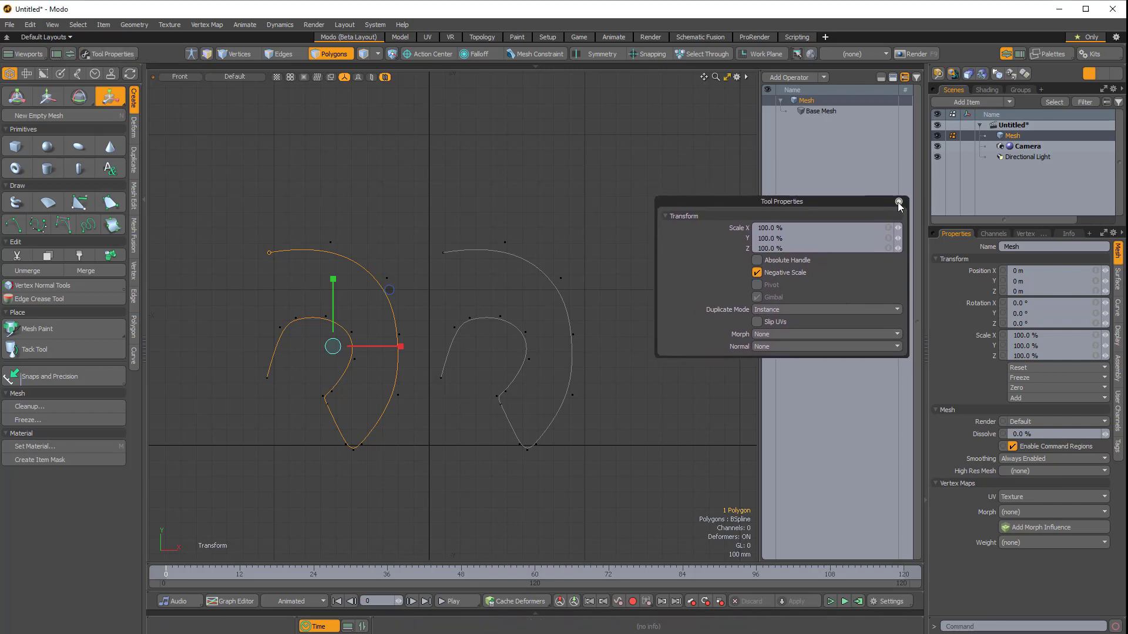
{"action": "left_click", "coordinate": [898, 201]}
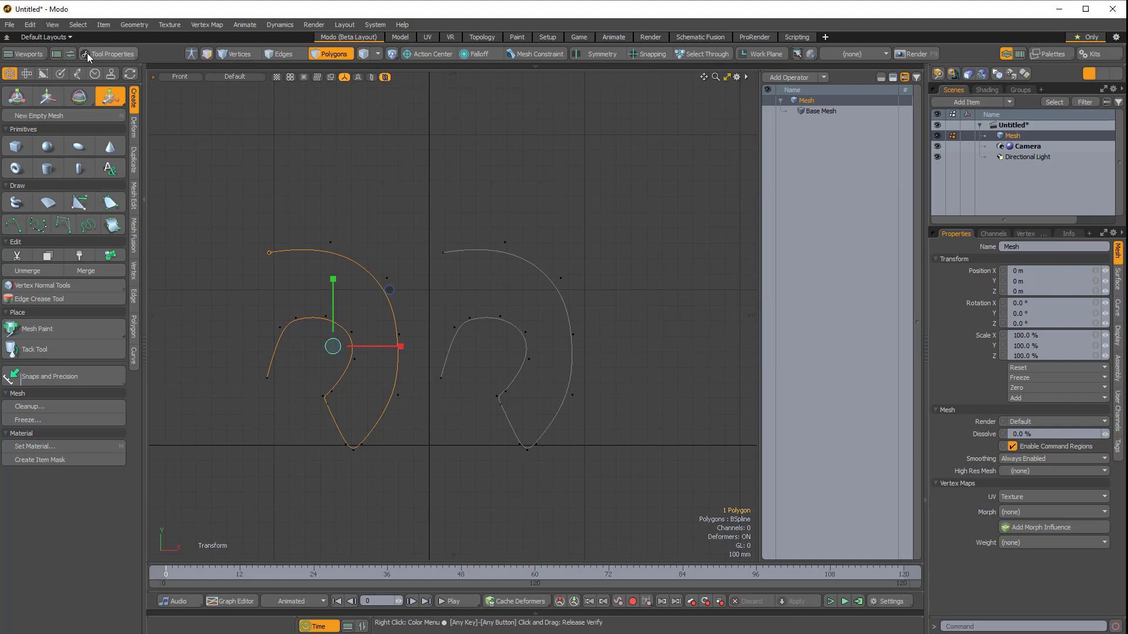
{"action": "left_click", "coordinate": [108, 53]}
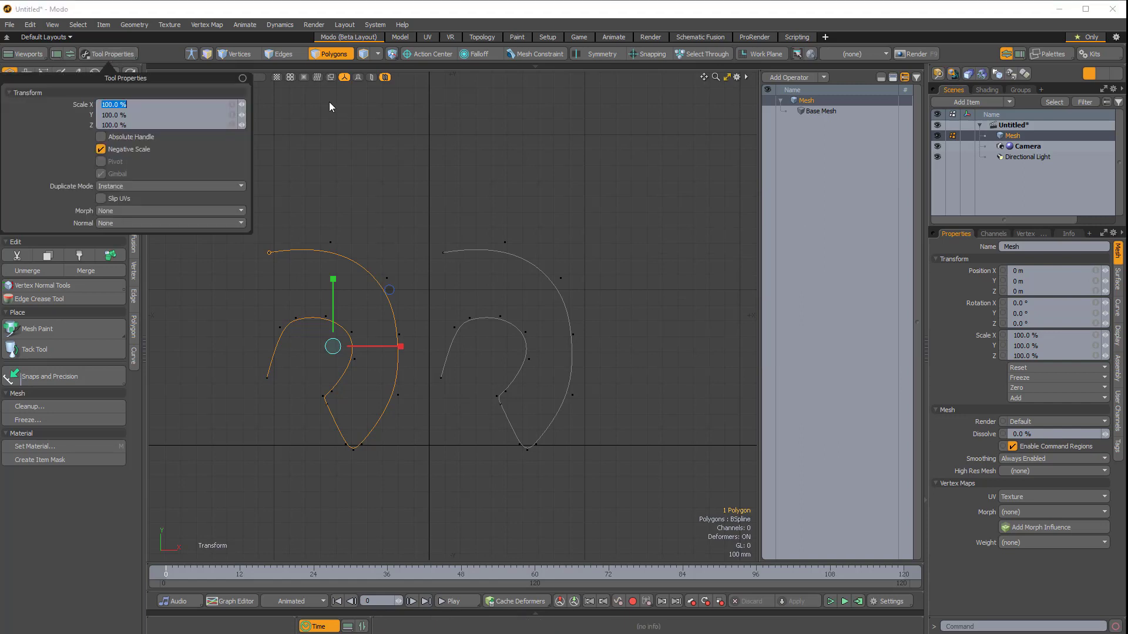
{"action": "left_click_drag", "start_coordinate": [219, 80], "coordinate": [857, 165]}
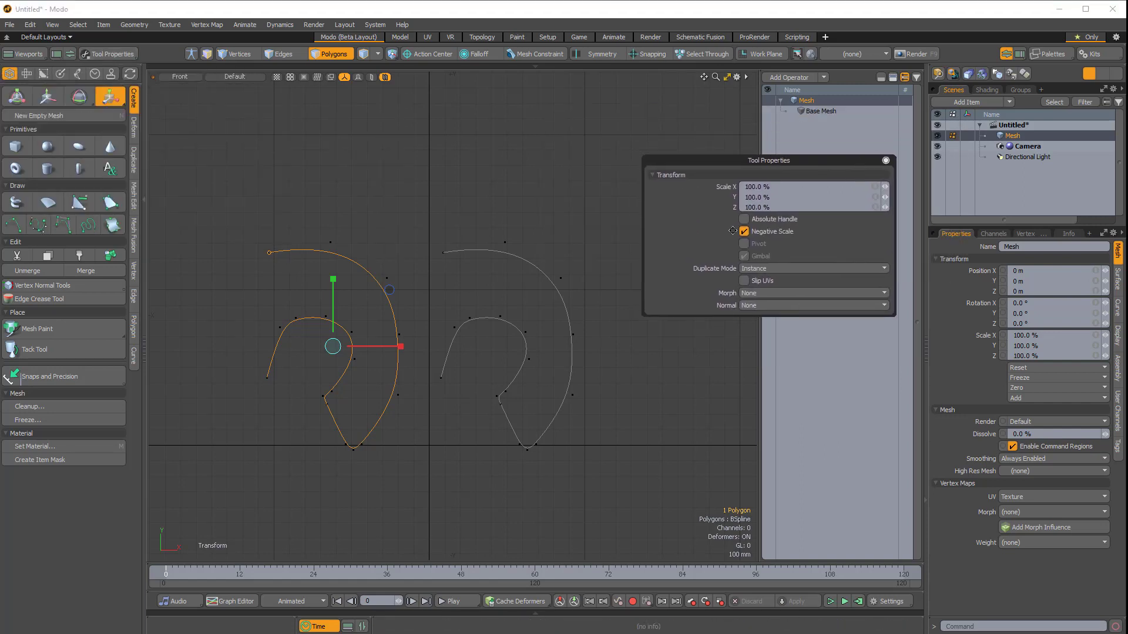
Flip the copied curve horizontally by setting its X scale to -100%, and drop the tool and the selection
{"action": "left_click_drag", "start_coordinate": [400, 346], "coordinate": [271, 347]}
{"action": "left_click", "coordinate": [774, 187]}
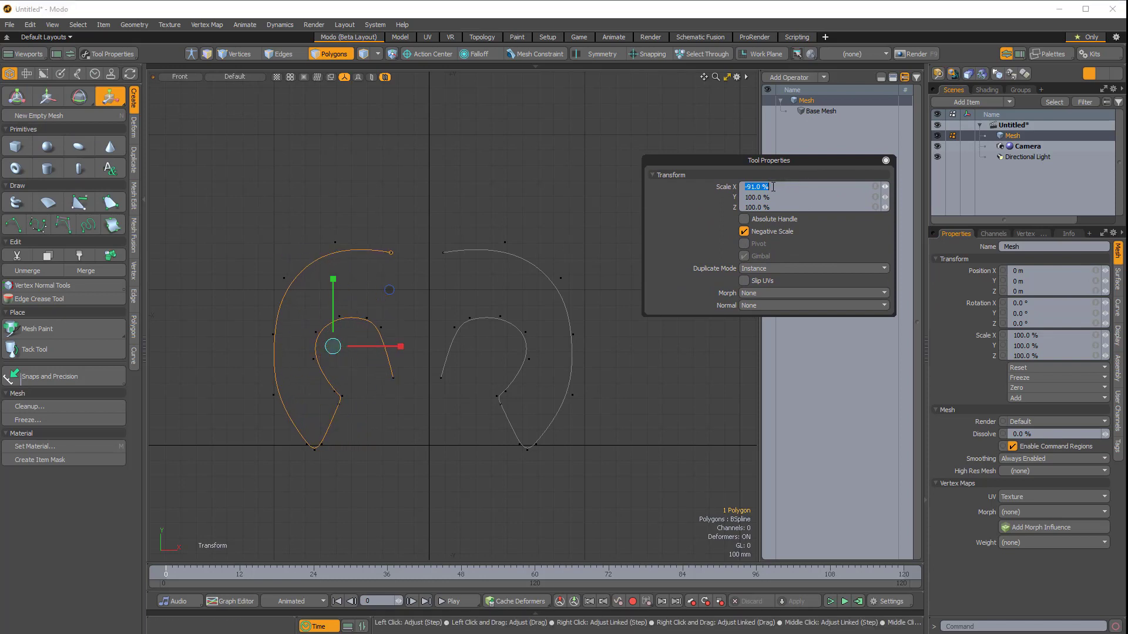
{"action": "left_click_drag", "start_coordinate": [772, 186], "coordinate": [752, 187]}
{"action": "double_click", "coordinate": [748, 187]}
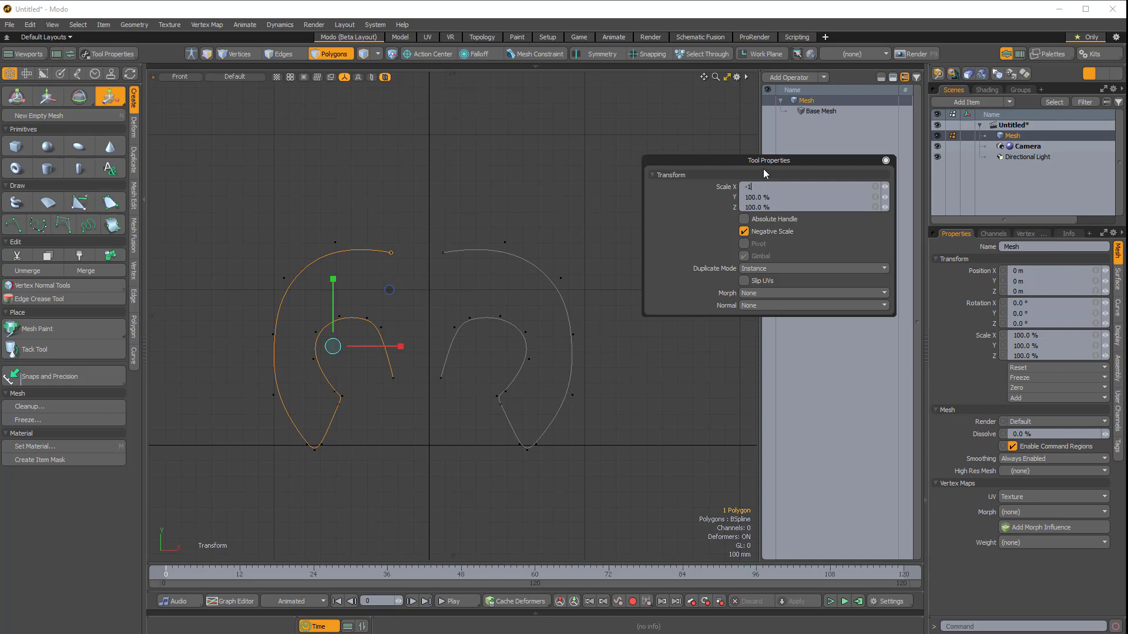
{"action": "key", "text": "Return"}
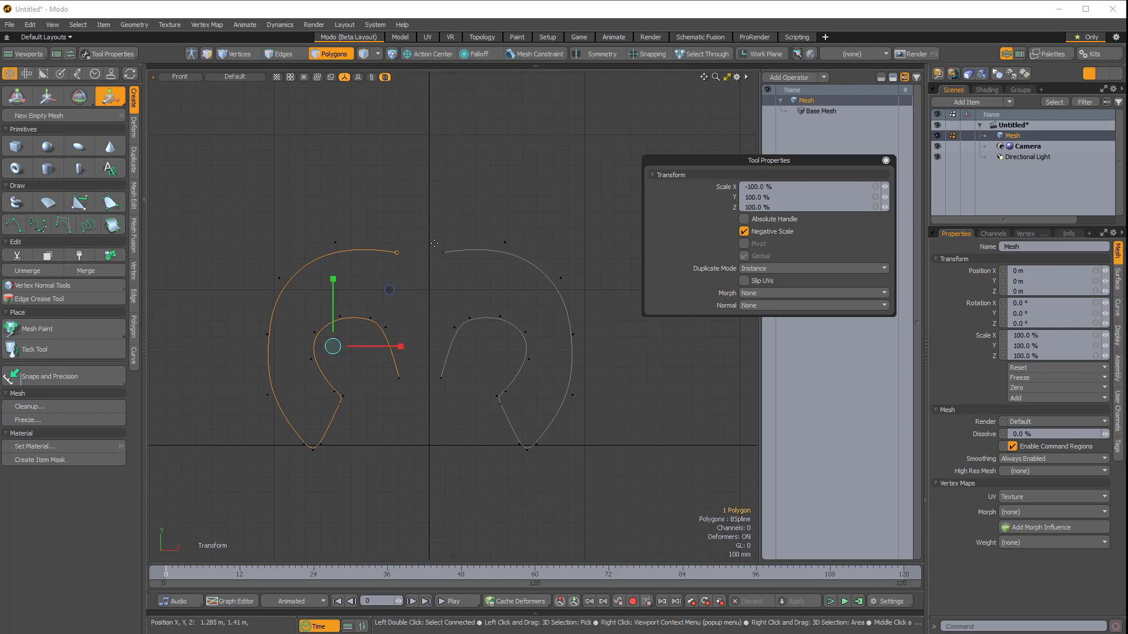
{"action": "key", "text": "q"}
{"action": "key", "text": "Escape"}
Set the X position of the original curve's upper end vertex to 0 m
{"action": "scroll", "coordinate": [456, 268], "scroll_direction": "up", "scroll_amount": 3}
{"action": "left_click_drag", "start_coordinate": [456, 268], "coordinate": [453, 277], "text": "alt+shift"}
{"action": "scroll", "coordinate": [453, 278], "scroll_direction": "up", "scroll_amount": 2}
{"action": "key", "text": "3"}
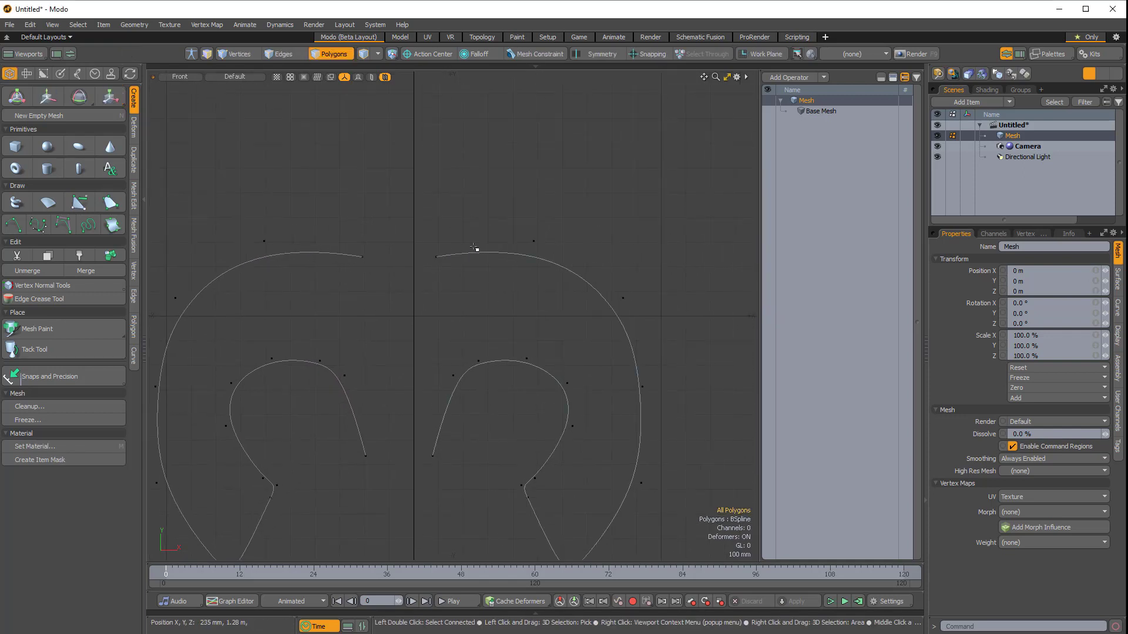
{"action": "key", "text": "1"}
{"action": "left_click", "coordinate": [437, 258]}
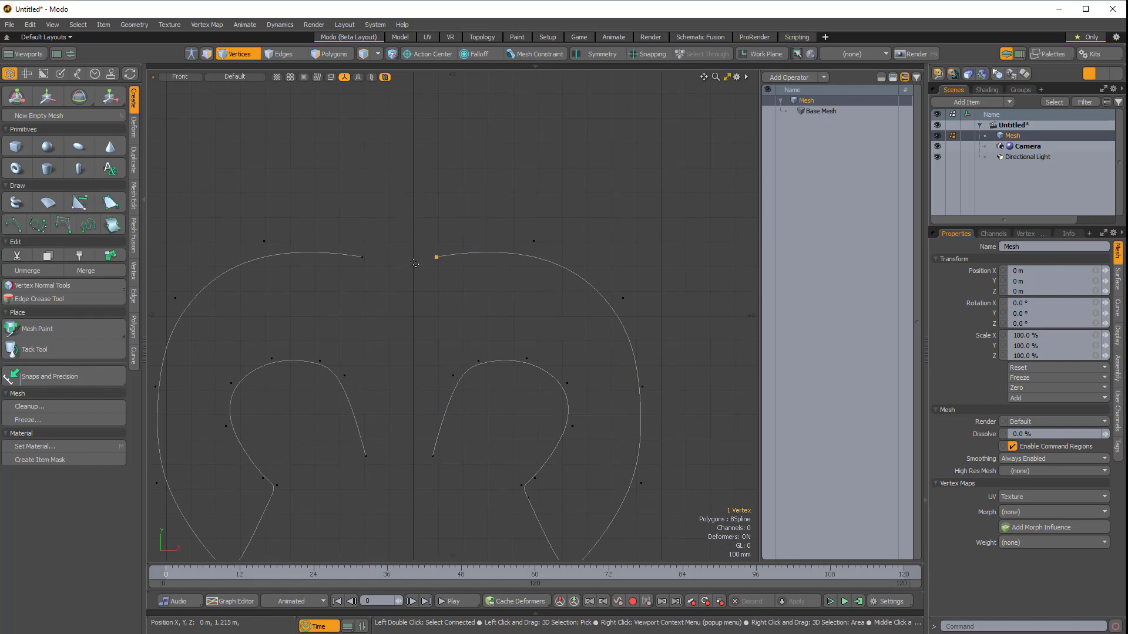
{"action": "left_click", "coordinate": [139, 27]}
{"action": "mouse_move", "coordinate": [147, 265]}
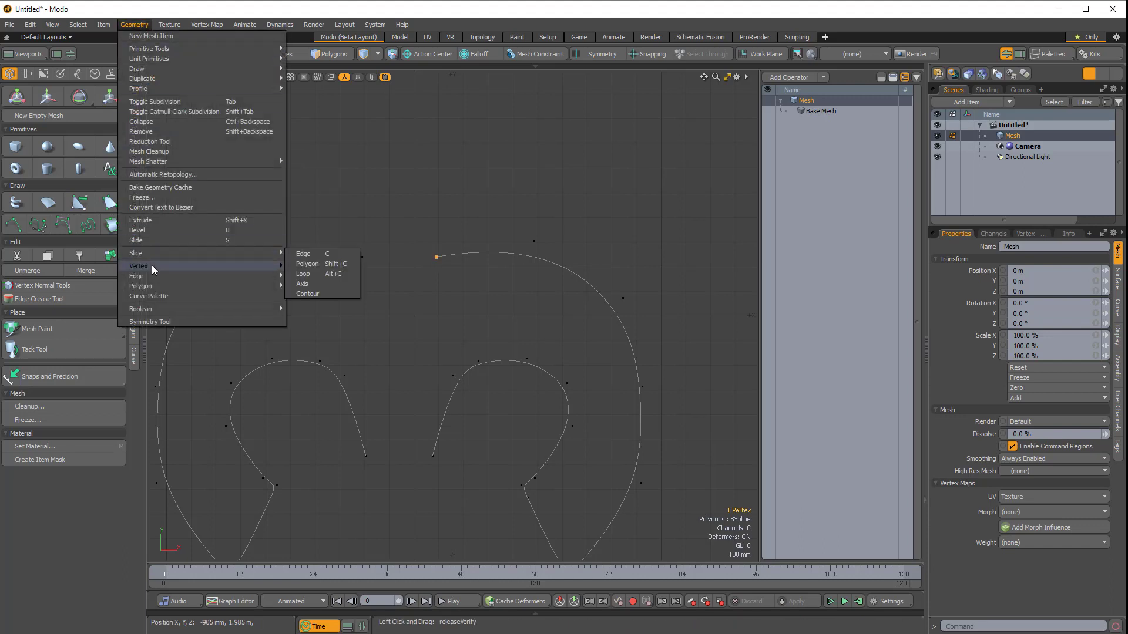
{"action": "left_click", "coordinate": [315, 300]}
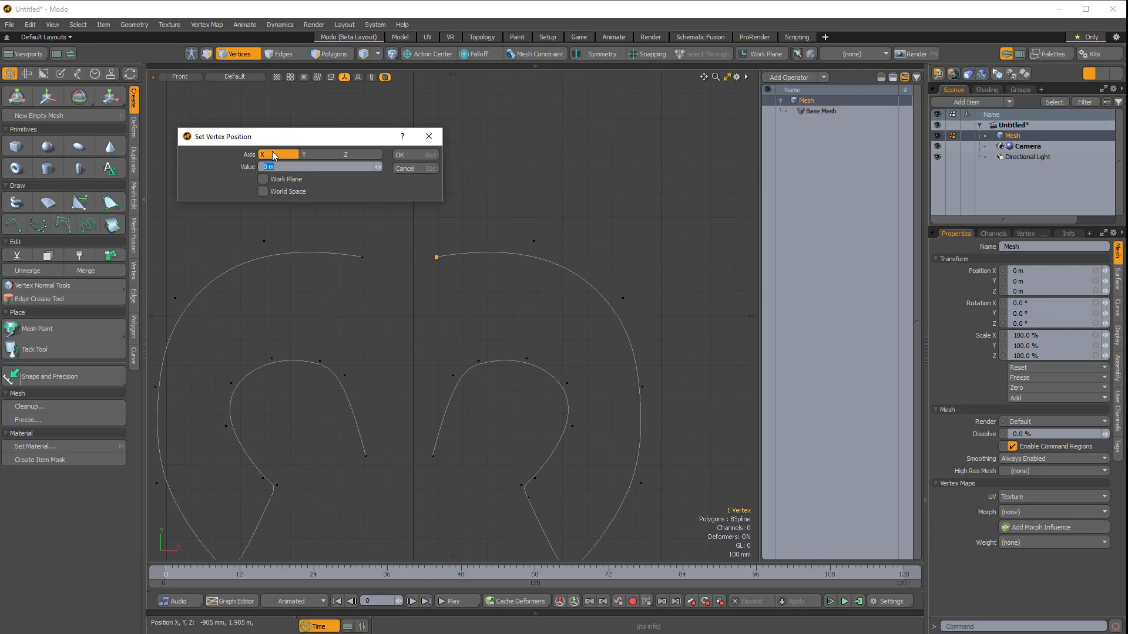
{"action": "left_click", "coordinate": [415, 155]}
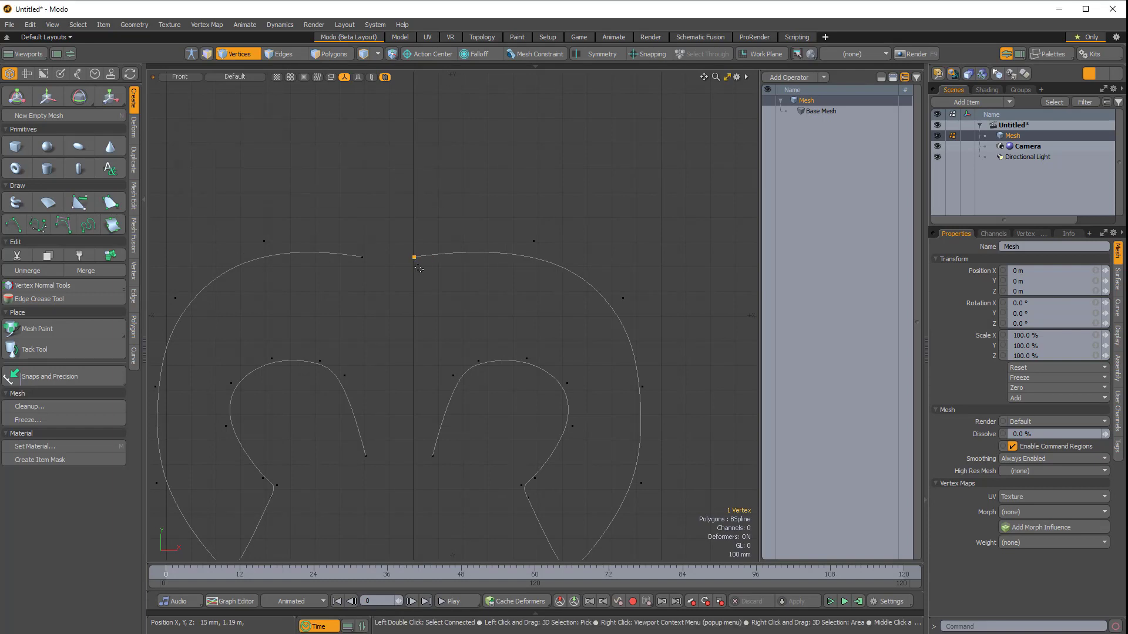
Select the mirrored curve in polygon mode and snap its upper end onto the original's end with Drag Snap Rigid, moving it 210 mm along X
{"action": "scroll", "coordinate": [418, 256], "scroll_direction": "down", "scroll_amount": 2}
{"action": "left_click_drag", "start_coordinate": [418, 256], "coordinate": [441, 247], "text": "alt"}
{"action": "scroll", "coordinate": [422, 247], "scroll_direction": "up", "scroll_amount": 1}
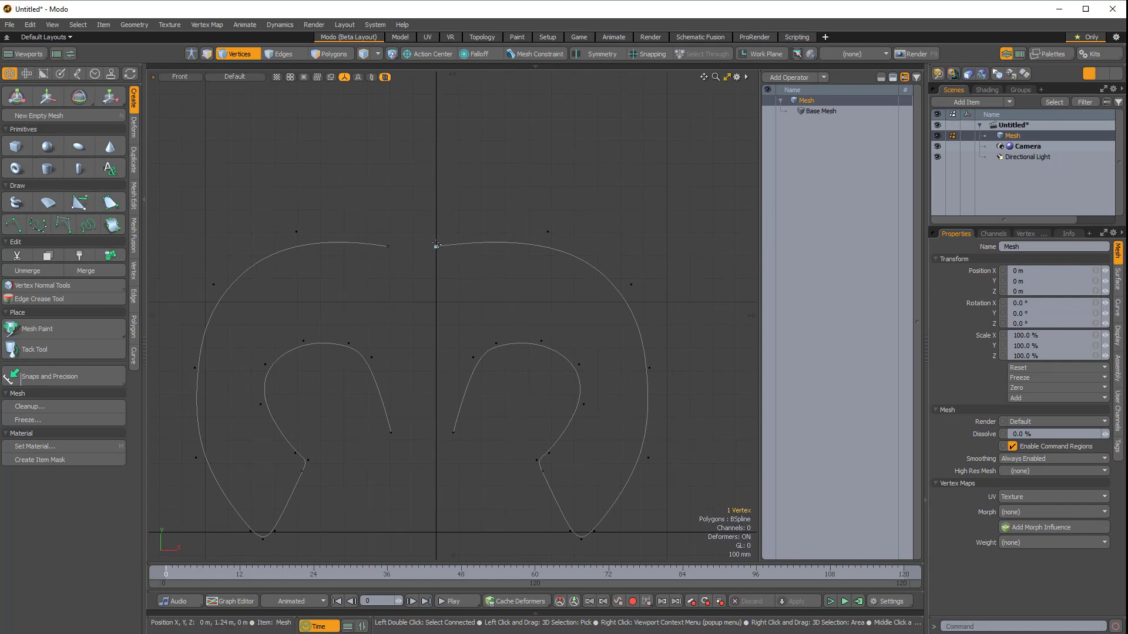
{"action": "key", "text": "2"}
{"action": "key", "text": "3"}
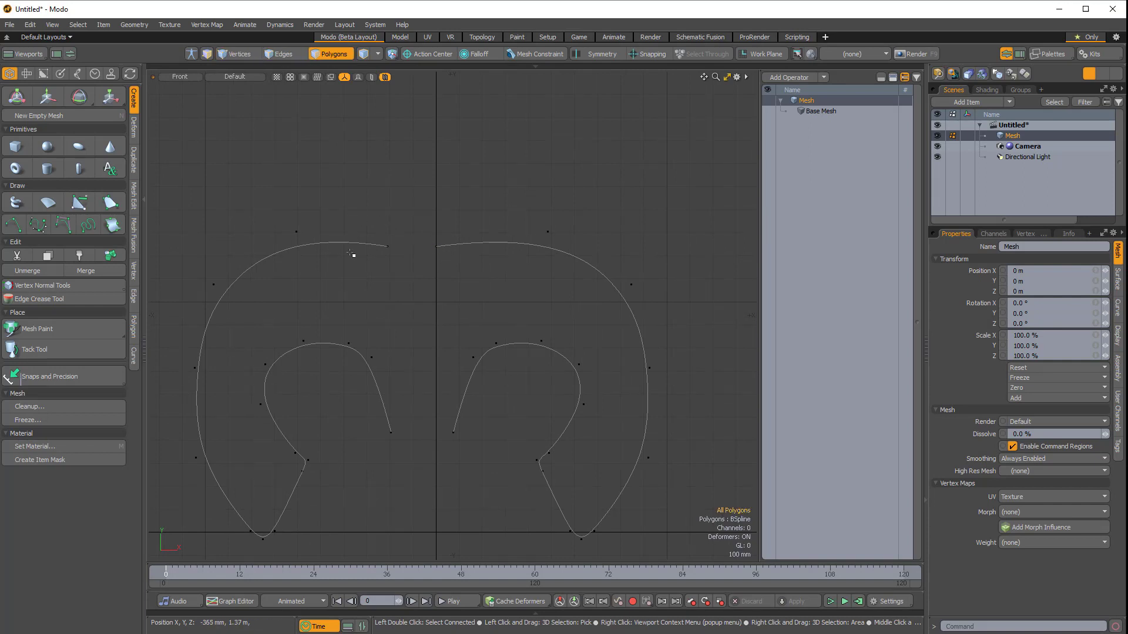
{"action": "left_click", "coordinate": [365, 243]}
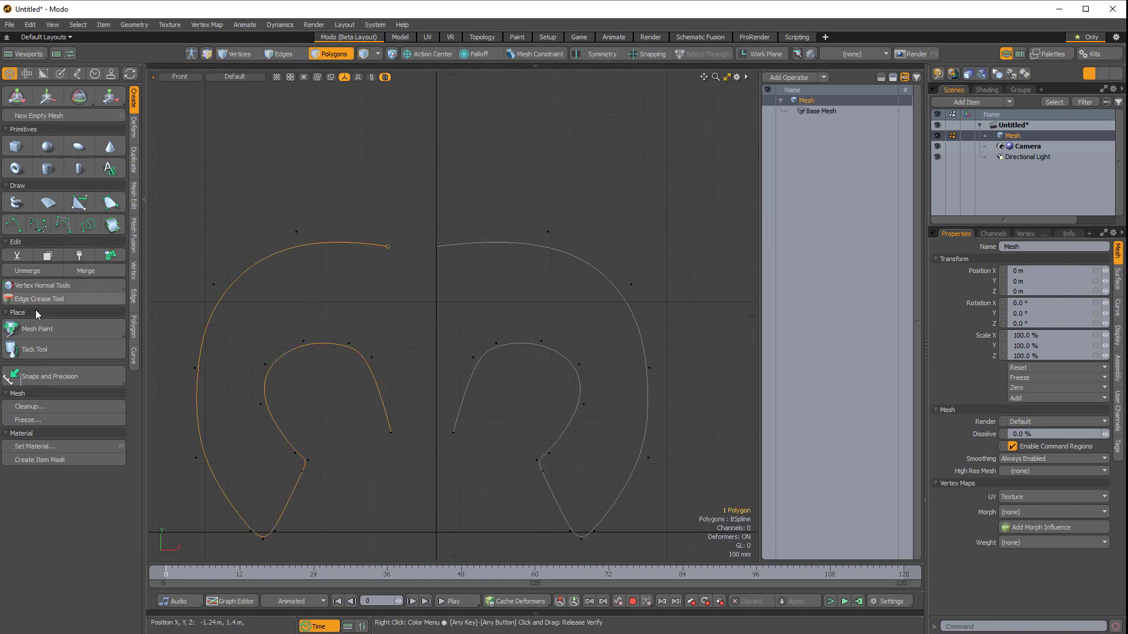
{"action": "left_click", "coordinate": [44, 376]}
{"action": "left_click_drag", "start_coordinate": [169, 283], "coordinate": [784, 159]}
{"action": "left_click", "coordinate": [793, 208]}
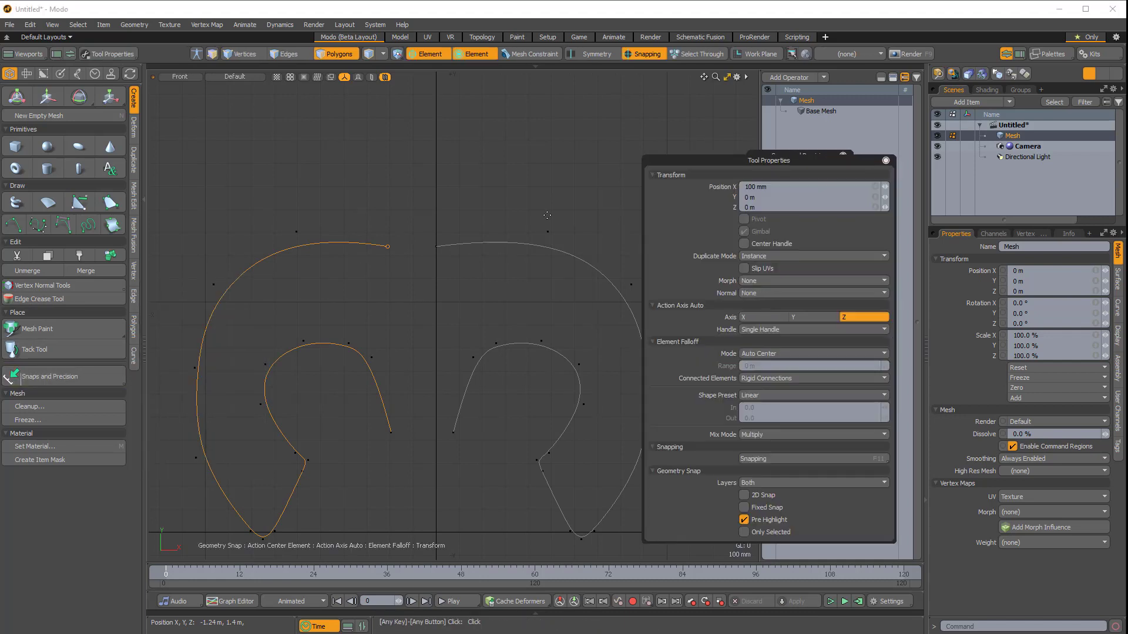
{"action": "left_click_drag", "start_coordinate": [387, 247], "coordinate": [425, 246]}
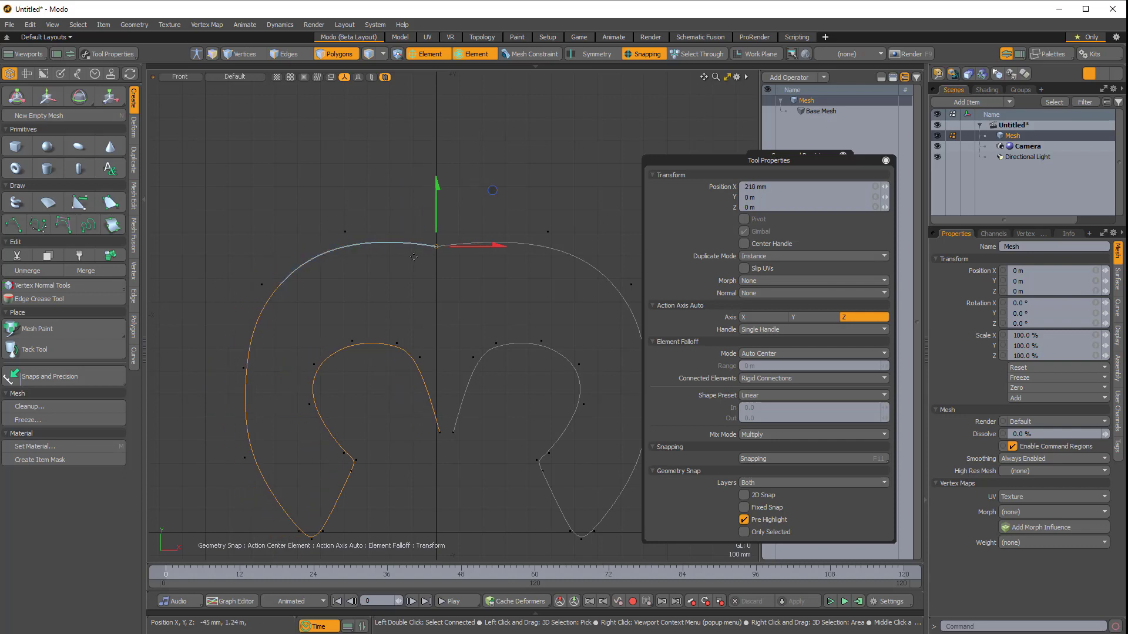
{"action": "key", "text": "space"}
{"action": "scroll", "coordinate": [488, 288], "scroll_direction": "down", "scroll_amount": 3}
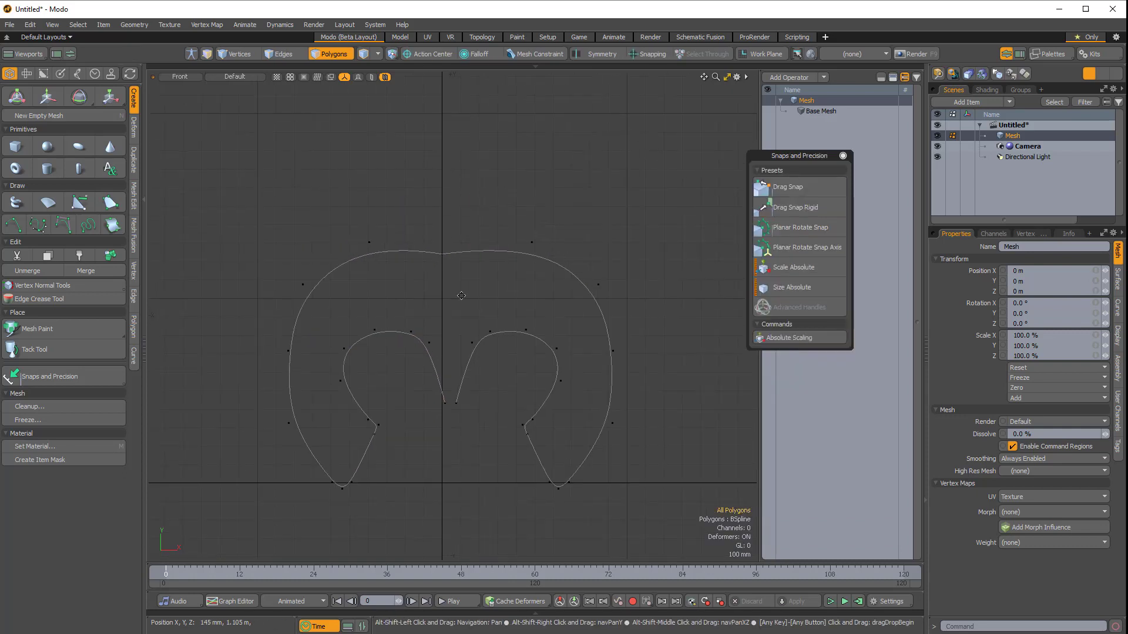
{"action": "scroll", "coordinate": [493, 370], "scroll_direction": "up", "scroll_amount": 5}
{"action": "scroll", "coordinate": [483, 345], "scroll_direction": "down", "scroll_amount": 1}
{"action": "left_click_drag", "start_coordinate": [482, 346], "coordinate": [476, 368], "text": "alt"}
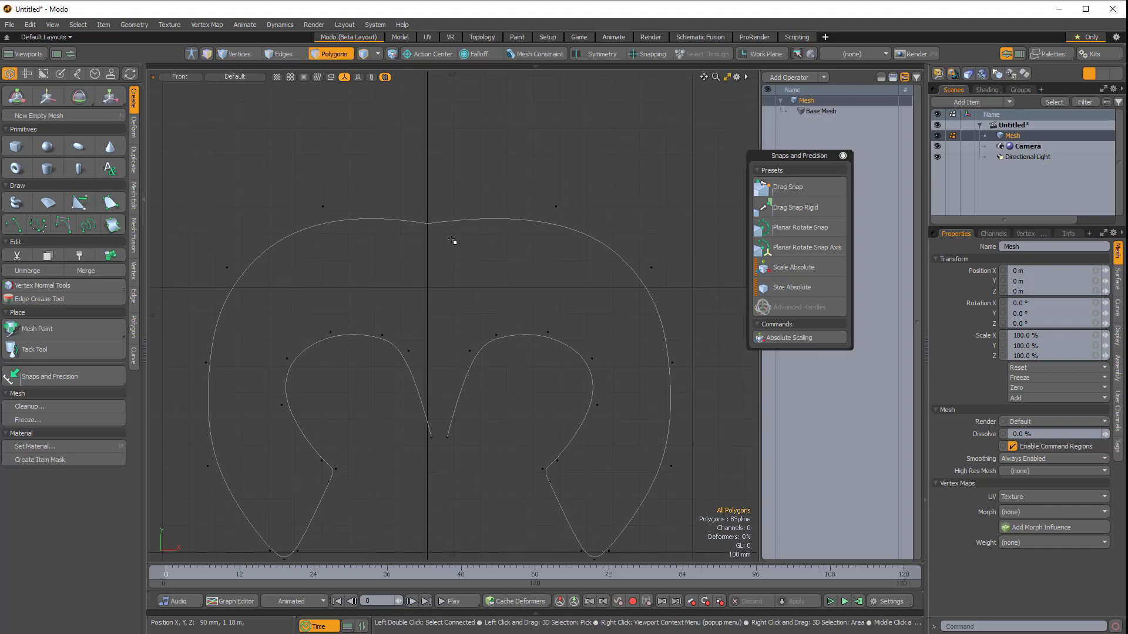
{"action": "left_click_drag", "start_coordinate": [465, 206], "coordinate": [466, 244]}
{"action": "left_click_drag", "start_coordinate": [356, 172], "coordinate": [378, 273], "text": "shift"}
{"action": "left_click_drag", "start_coordinate": [471, 176], "coordinate": [483, 268]}
{"action": "left_click_drag", "start_coordinate": [360, 159], "coordinate": [375, 281]}
Select the two coincident vertices where the curves meet at the upper centre and merge them with the Automatic range
{"action": "key", "text": "1"}
{"action": "mouse_move", "coordinate": [432, 205]}
{"action": "right_mouse_down"}
{"action": "mouse_move", "coordinate": [446, 244]}
{"action": "mouse_move", "coordinate": [413, 213]}
{"action": "right_mouse_up"}
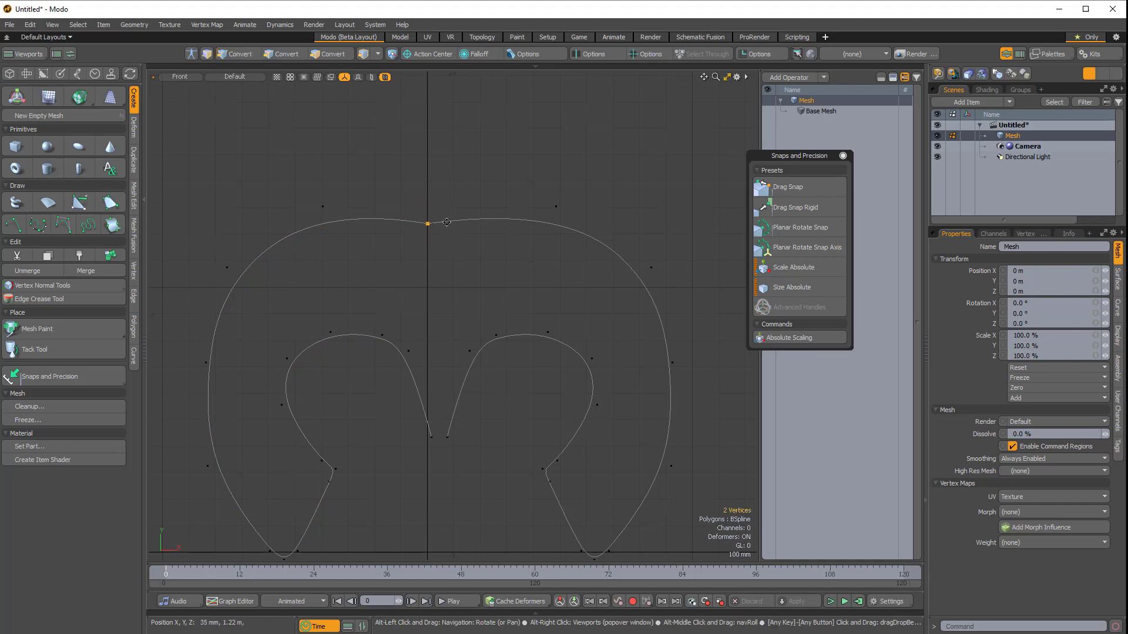
{"action": "left_click_drag", "start_coordinate": [426, 228], "coordinate": [385, 213], "text": "alt+shift"}
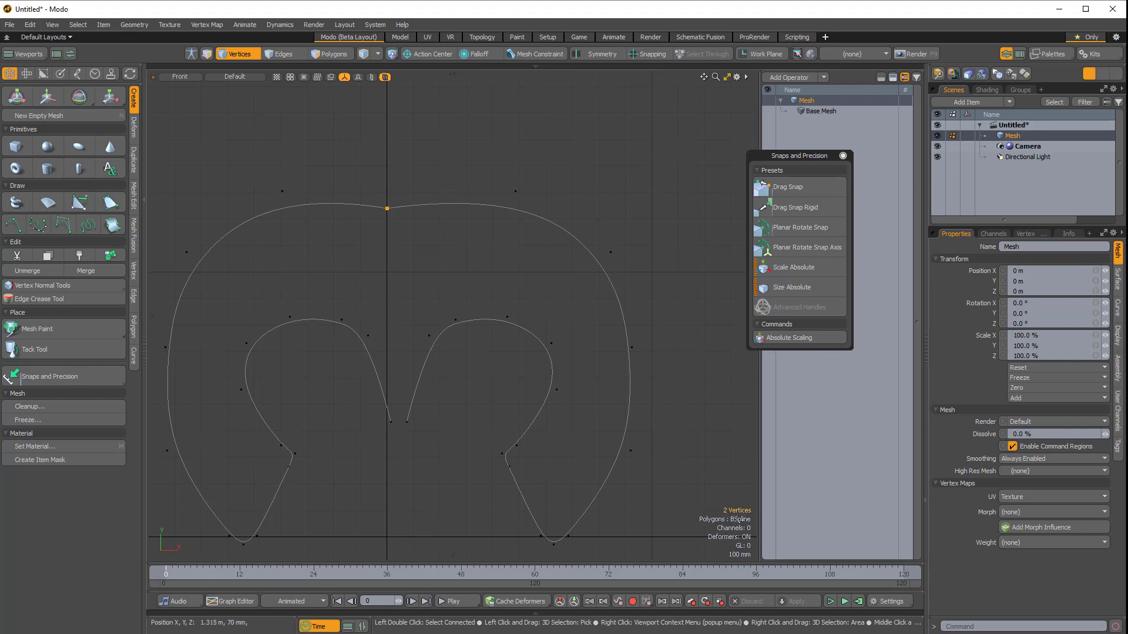
{"action": "left_click", "coordinate": [134, 271]}
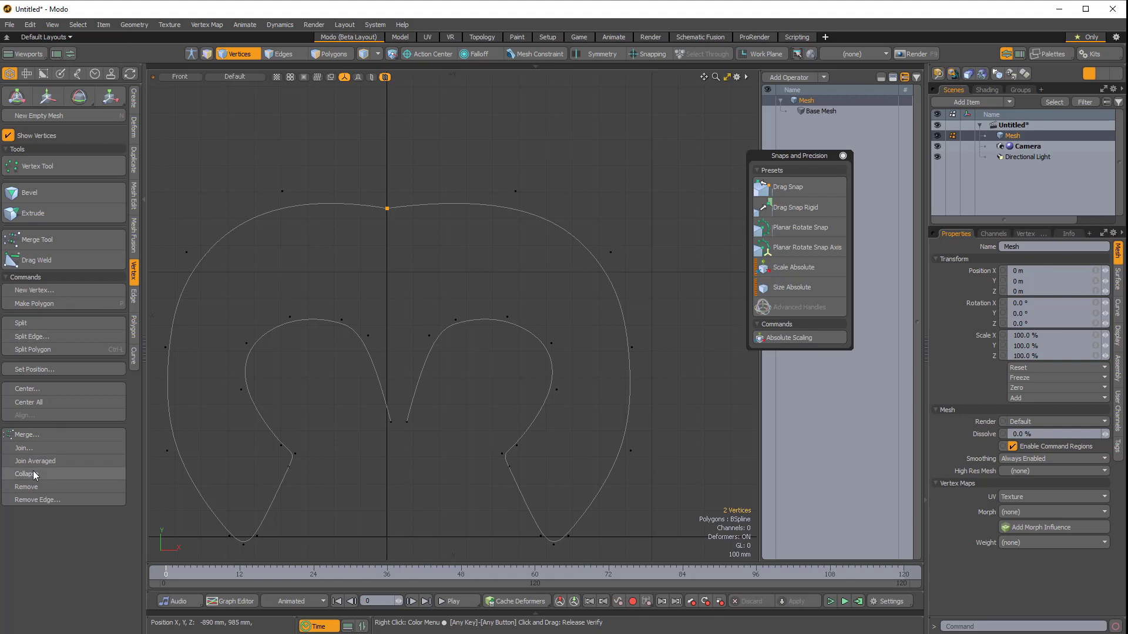
{"action": "left_click", "coordinate": [34, 434]}
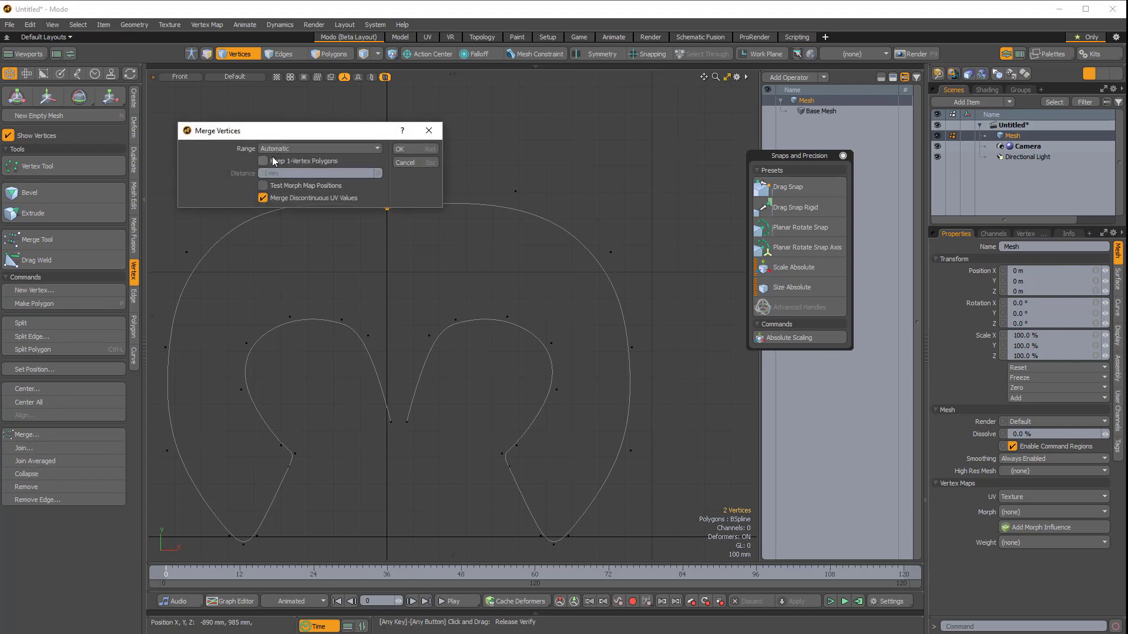
{"action": "left_click", "coordinate": [408, 149]}
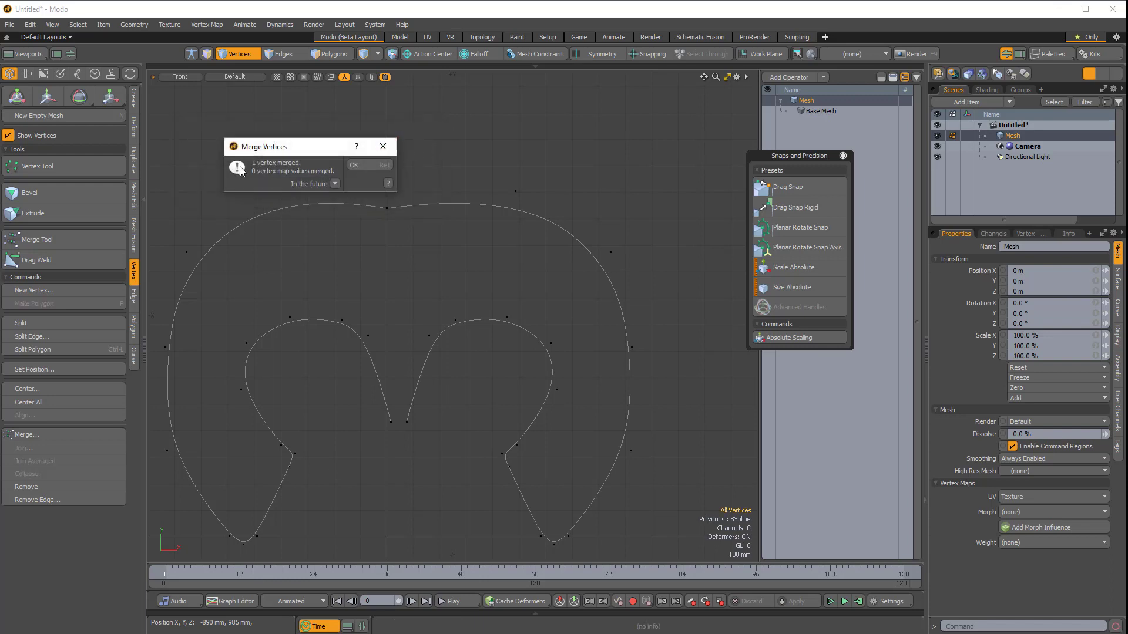
{"action": "left_click", "coordinate": [361, 163]}
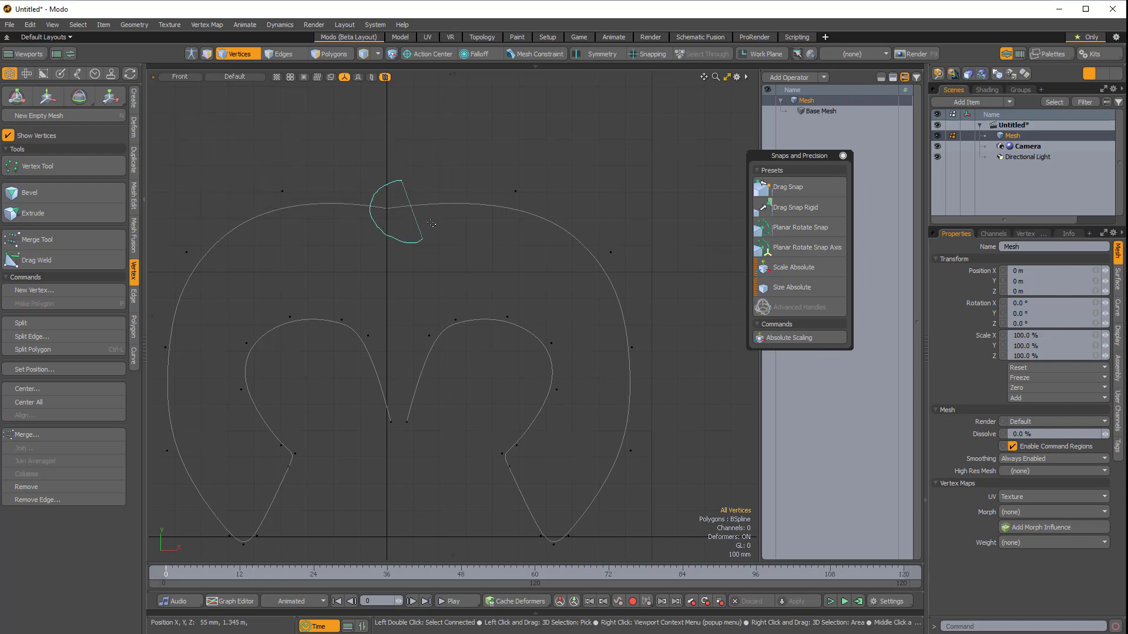
Select both curves in polygon mode and merge them into a single B-Spline polygon
{"action": "left_click", "coordinate": [382, 199]}
{"action": "key", "text": "3"}
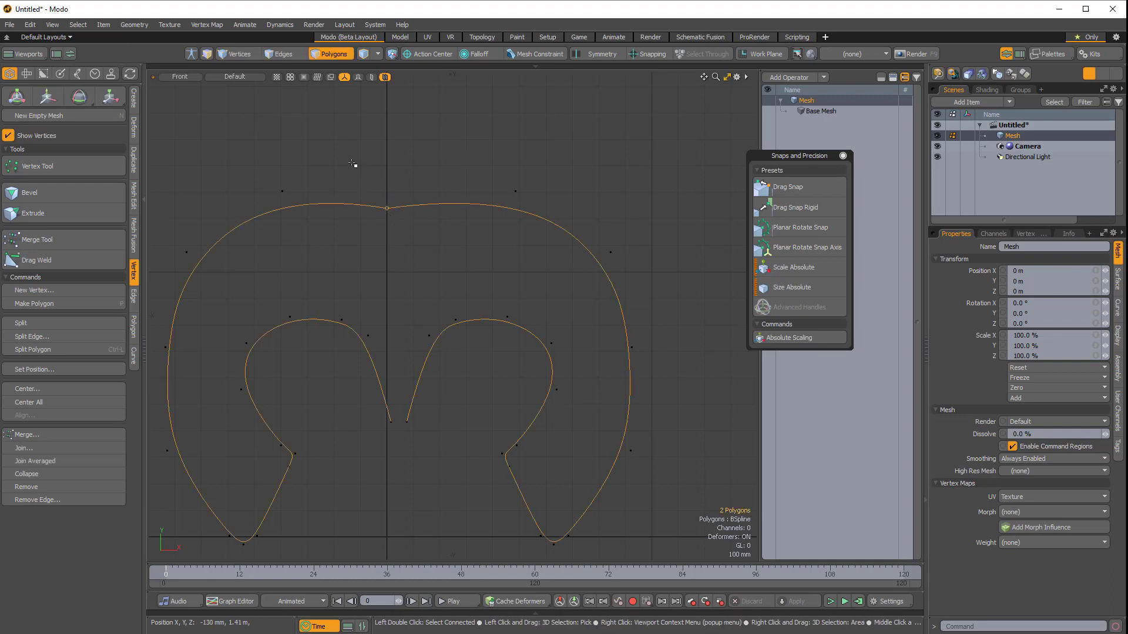
{"action": "left_click", "coordinate": [455, 206]}
{"action": "left_click_drag", "start_coordinate": [376, 171], "coordinate": [349, 240], "text": "shift"}
{"action": "left_click", "coordinate": [438, 196]}
{"action": "left_click_drag", "start_coordinate": [439, 166], "coordinate": [434, 218]}
{"action": "left_click", "coordinate": [135, 326]}
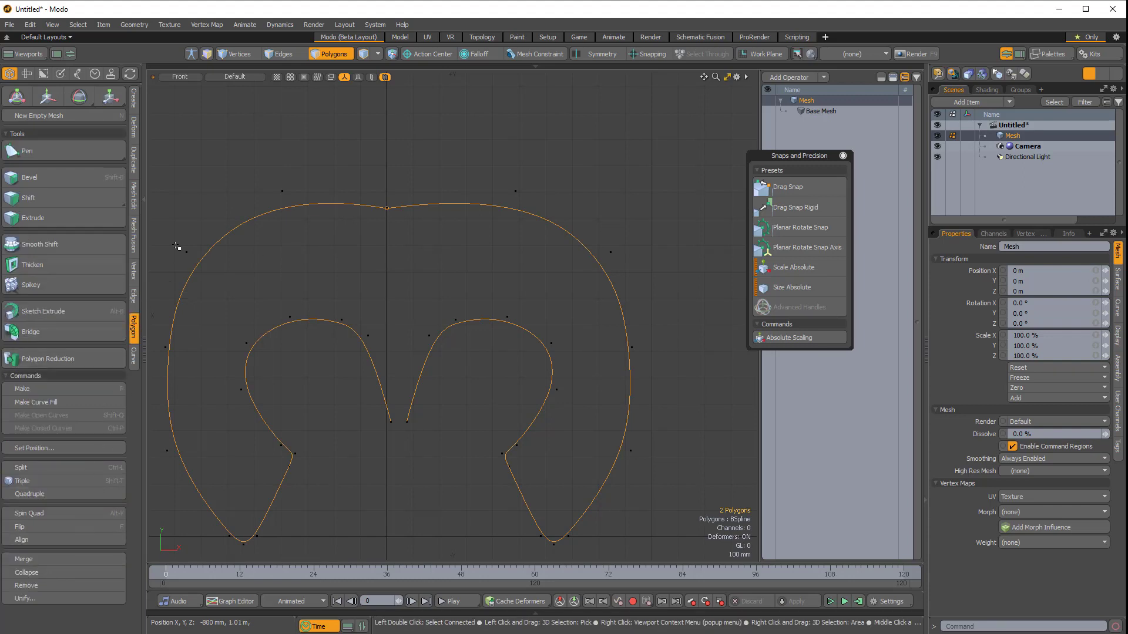
{"action": "left_click", "coordinate": [134, 24]}
{"action": "mouse_move", "coordinate": [176, 288]}
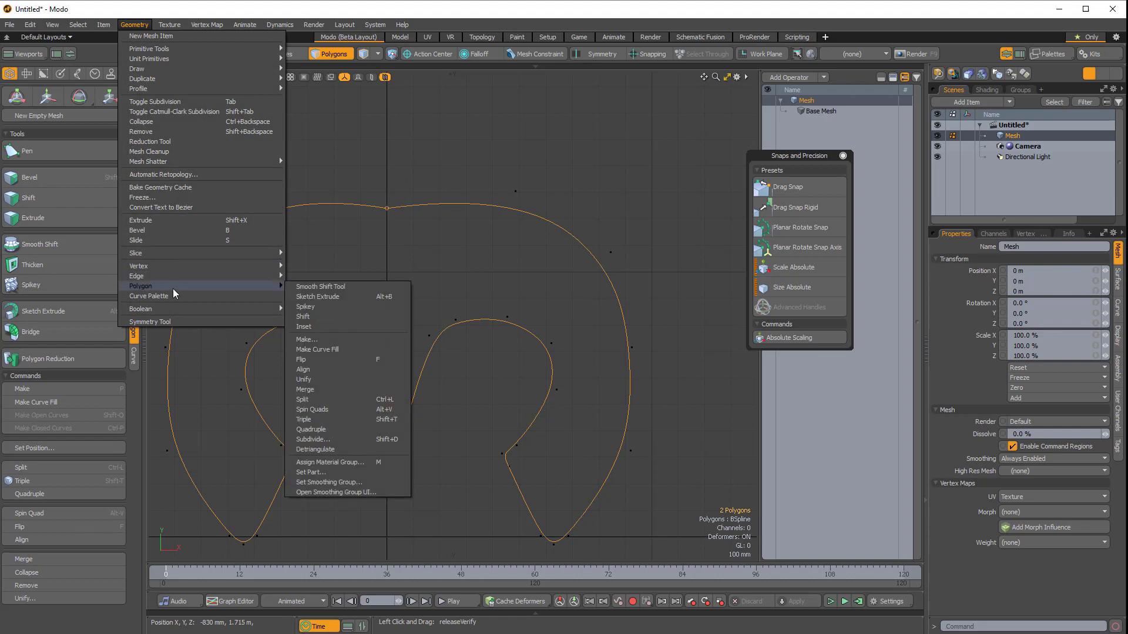
{"action": "left_click", "coordinate": [311, 389]}
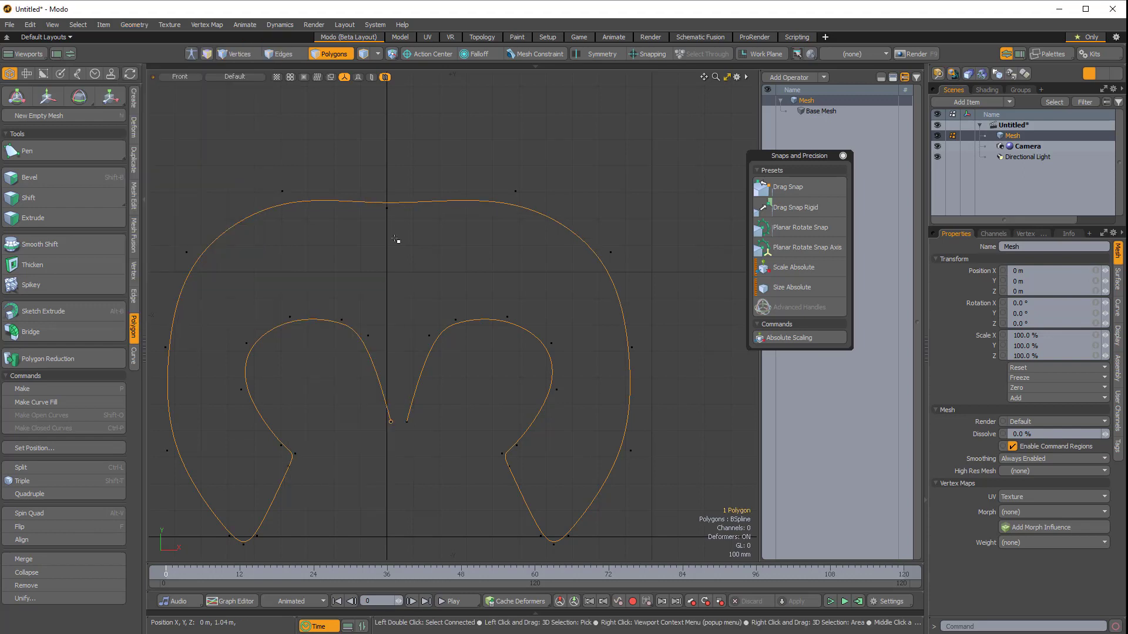
Activate the B-Spline tool on the merged curve and place its tool properties beside the curve
{"action": "left_click", "coordinate": [459, 158]}
{"action": "left_click", "coordinate": [456, 197]}
{"action": "left_click", "coordinate": [458, 149]}
{"action": "left_click", "coordinate": [460, 226]}
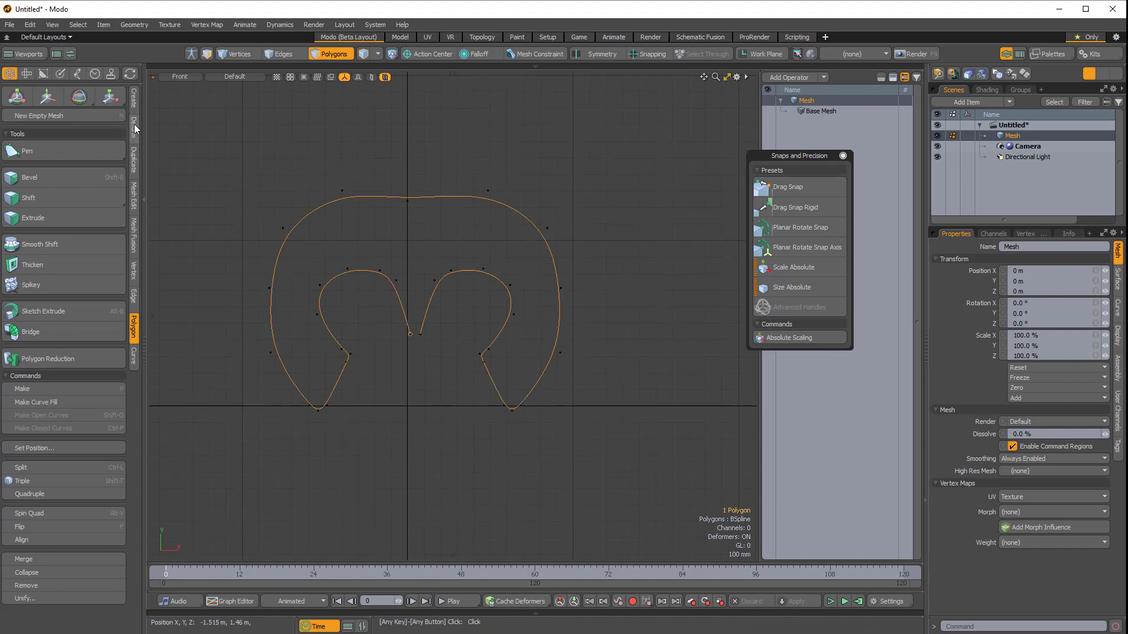
{"action": "left_click", "coordinate": [135, 104]}
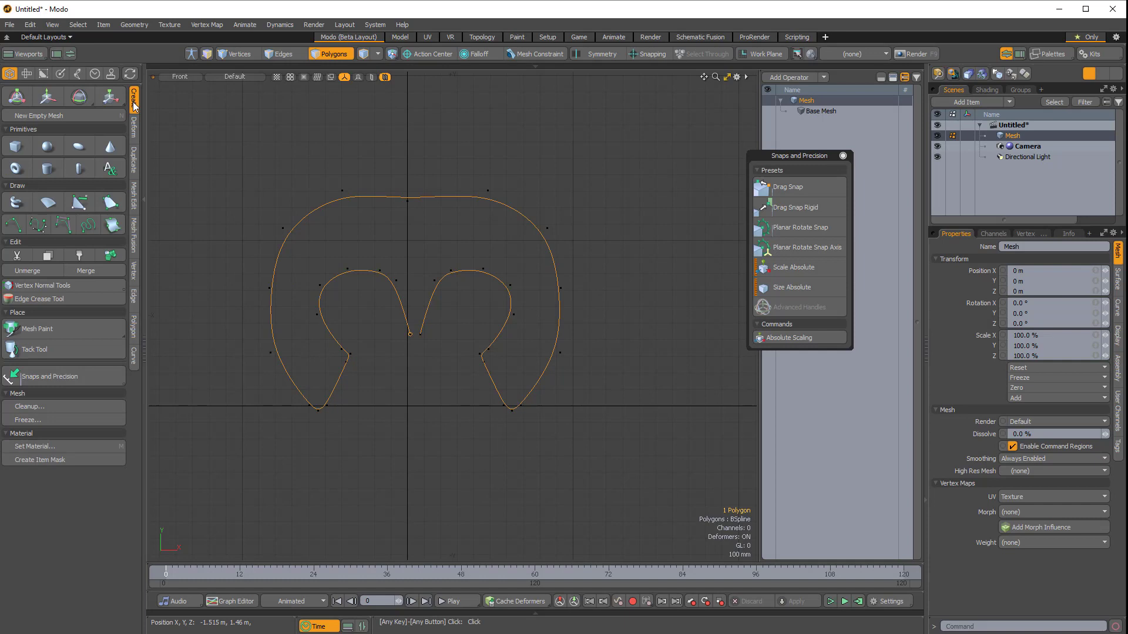
{"action": "left_click", "coordinate": [64, 225]}
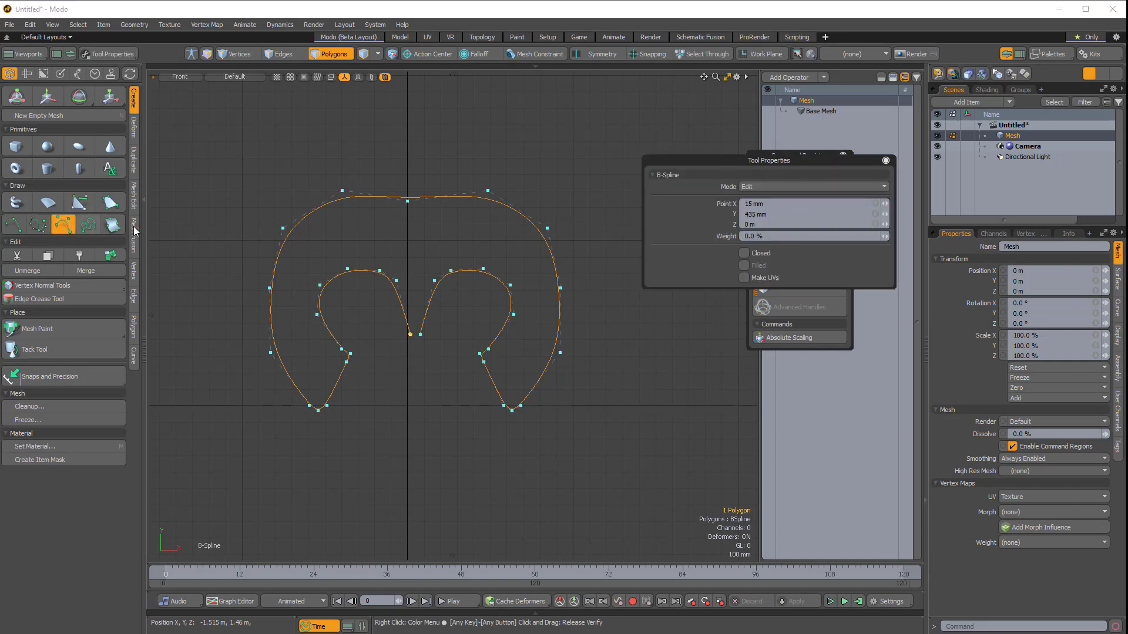
{"action": "left_click_drag", "start_coordinate": [737, 165], "coordinate": [727, 284]}
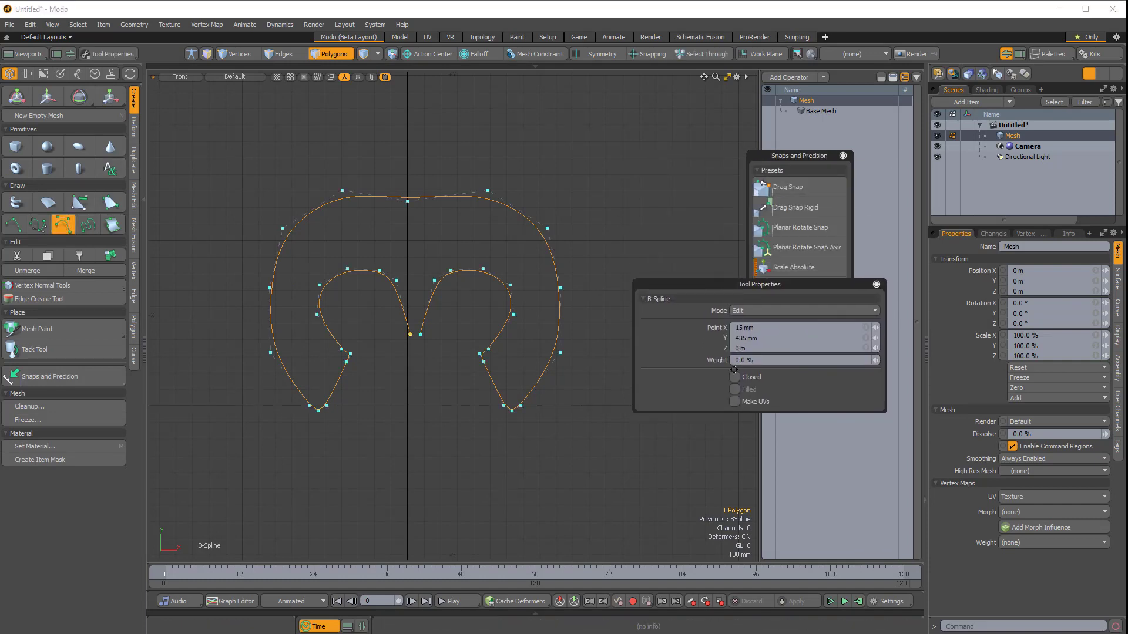
{"action": "mouse_move", "coordinate": [410, 331]}
{"action": "left_mouse_down", "text": "ctrl+alt"}
{"action": "mouse_move", "coordinate": [470, 345]}
{"action": "mouse_move", "coordinate": [358, 358]}
{"action": "mouse_move", "coordinate": [407, 362]}
{"action": "mouse_move", "coordinate": [425, 318]}
{"action": "mouse_move", "coordinate": [411, 311]}
{"action": "left_mouse_up", "text": "ctrl+alt"}
Try closing the merged curve with the B-Spline's Closed option and undo the change
{"action": "left_click", "coordinate": [735, 377]}
{"action": "scroll", "coordinate": [435, 263], "scroll_direction": "down", "scroll_amount": 3, "text": "alt"}
{"action": "left_click_drag", "start_coordinate": [436, 263], "coordinate": [392, 271], "text": "alt"}
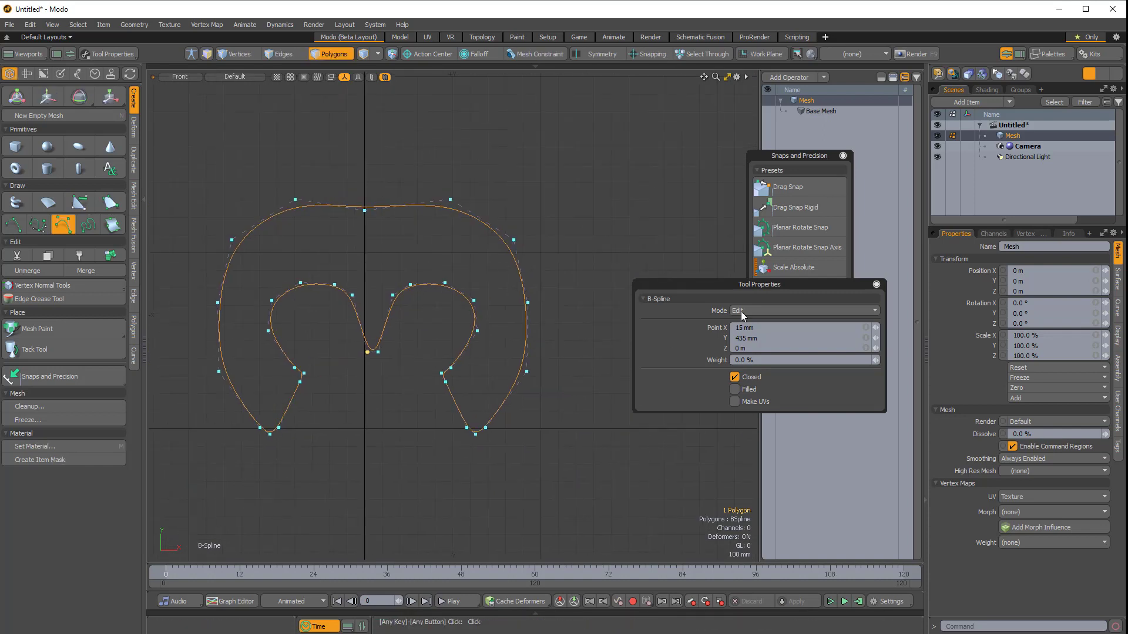
{"action": "key", "text": "ctrl+z"}
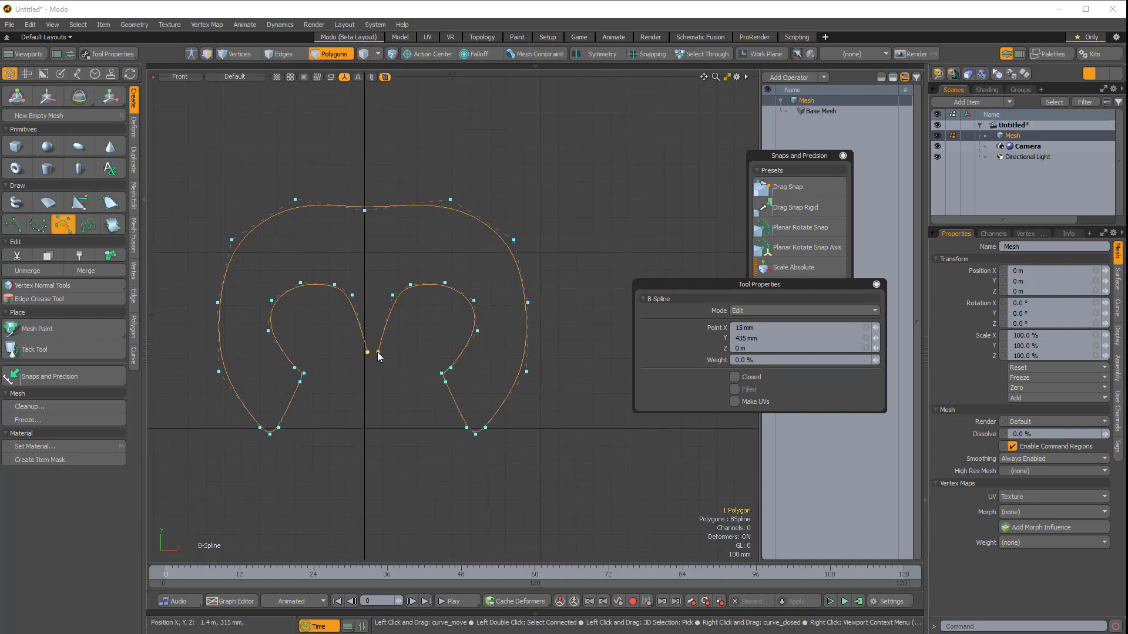
Move the curve's right inner end point to about X 155 mm, Y 415 mm and set the B-Spline mode to Add
{"action": "left_click_drag", "start_coordinate": [378, 353], "coordinate": [391, 355]}
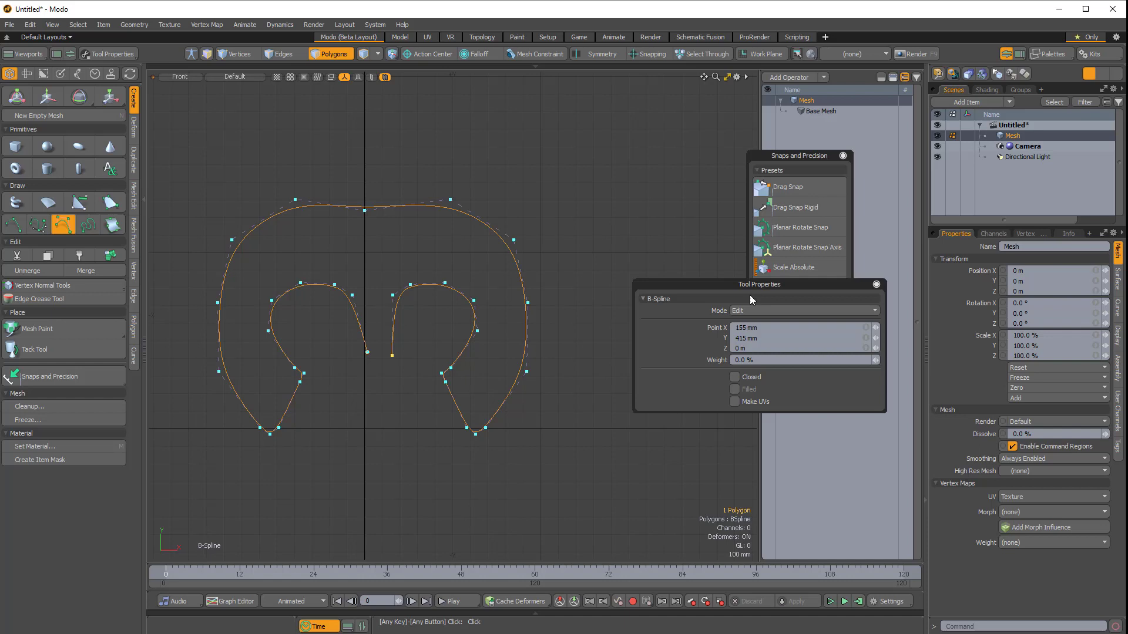
{"action": "left_click", "coordinate": [738, 310]}
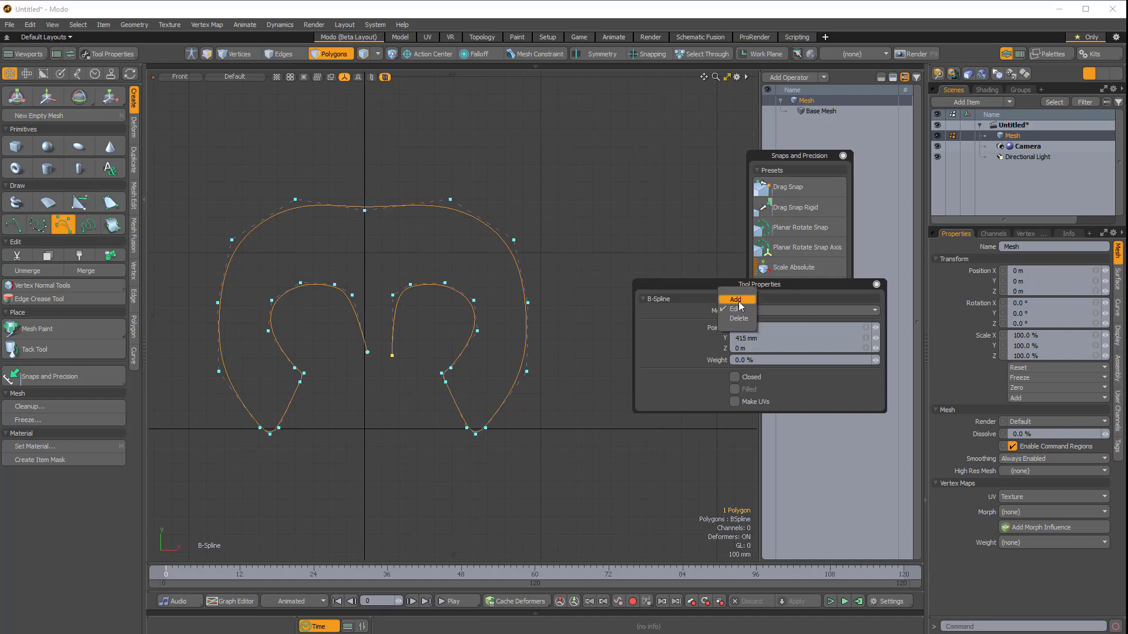
{"action": "left_click", "coordinate": [737, 300]}
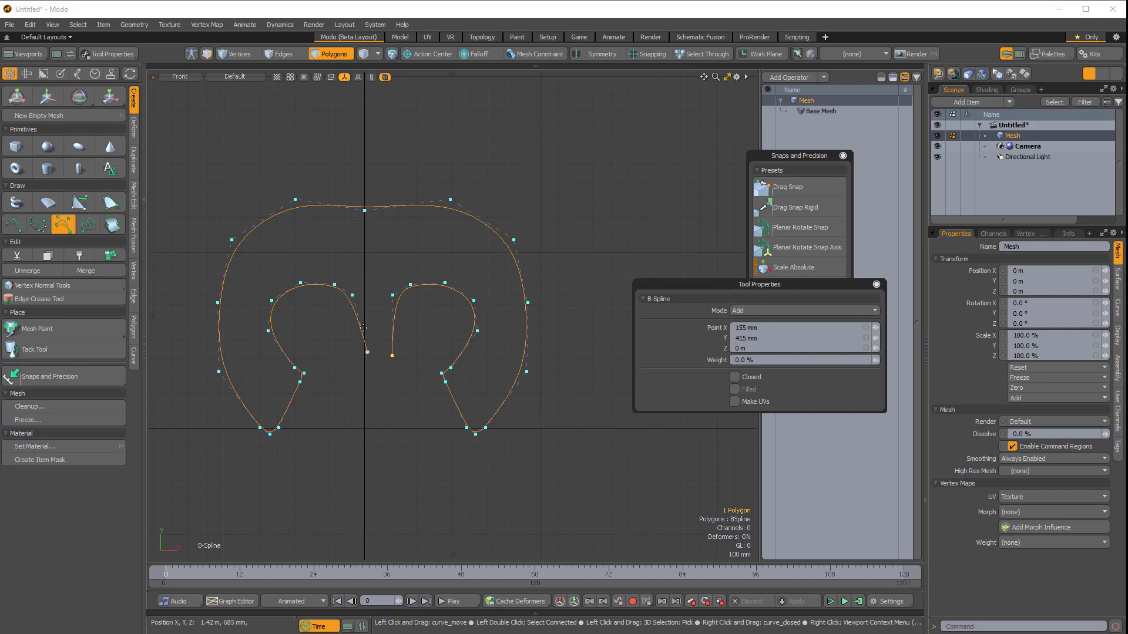
Delete two control points near the curve's left inner end, shift that end point to widen the gap, and drop the tool
{"action": "left_click", "coordinate": [352, 296]}
{"action": "key", "text": "Delete"}
{"action": "left_click", "coordinate": [334, 285]}
{"action": "key", "text": "Delete"}
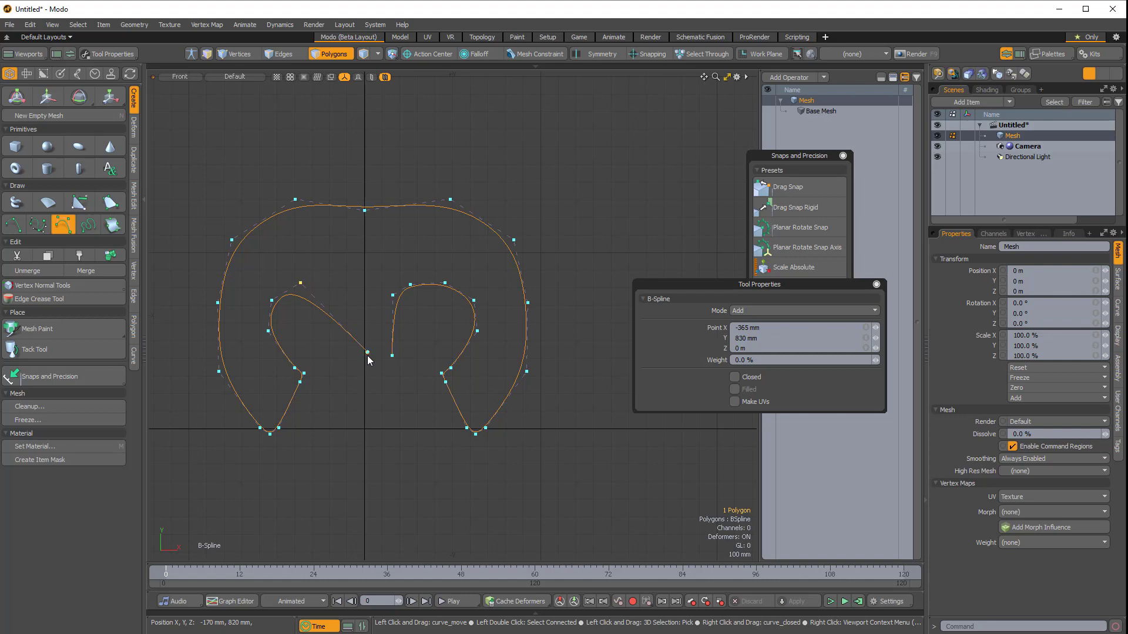
{"action": "mouse_move", "coordinate": [368, 355]}
{"action": "left_mouse_down"}
{"action": "mouse_move", "coordinate": [338, 312]}
{"action": "mouse_move", "coordinate": [395, 357]}
{"action": "mouse_move", "coordinate": [359, 364]}
{"action": "left_mouse_up"}
{"action": "key", "text": "space"}
Draw a second B-Spline from just below the right inner end, looping outward below the first curve and back to about X 210 mm, Y -365 mm
{"action": "left_click", "coordinate": [65, 227]}
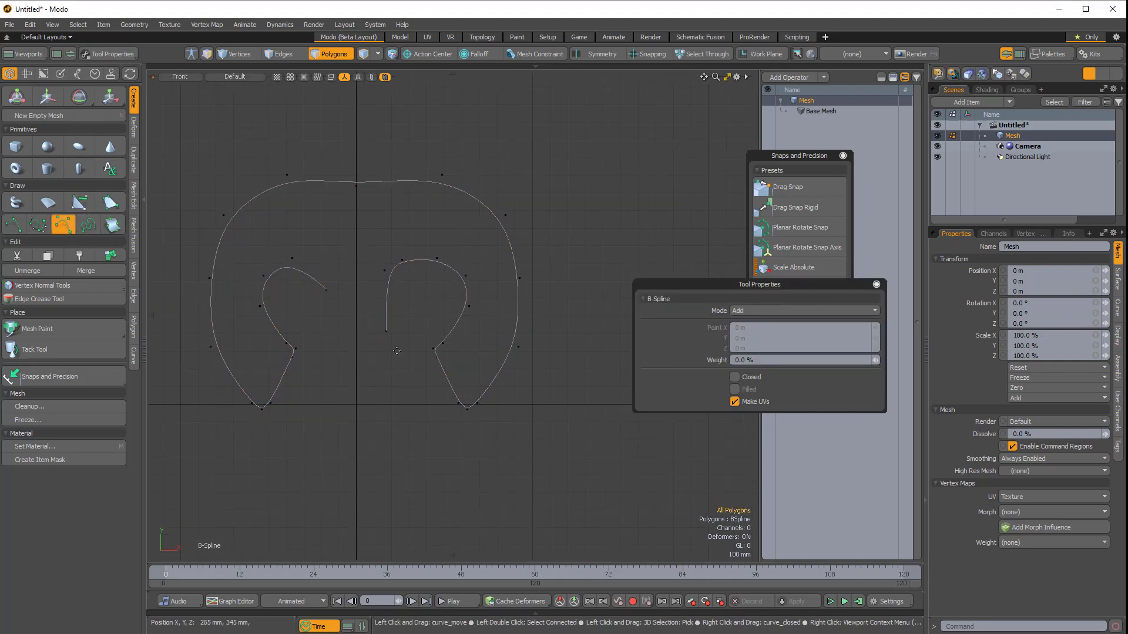
{"action": "left_click", "coordinate": [394, 352]}
{"action": "left_click", "coordinate": [548, 448]}
{"action": "left_click", "coordinate": [572, 489]}
{"action": "left_click", "coordinate": [533, 510]}
{"action": "left_click", "coordinate": [405, 499]}
{"action": "left_click", "coordinate": [393, 488]}
{"action": "left_click", "coordinate": [393, 468]}
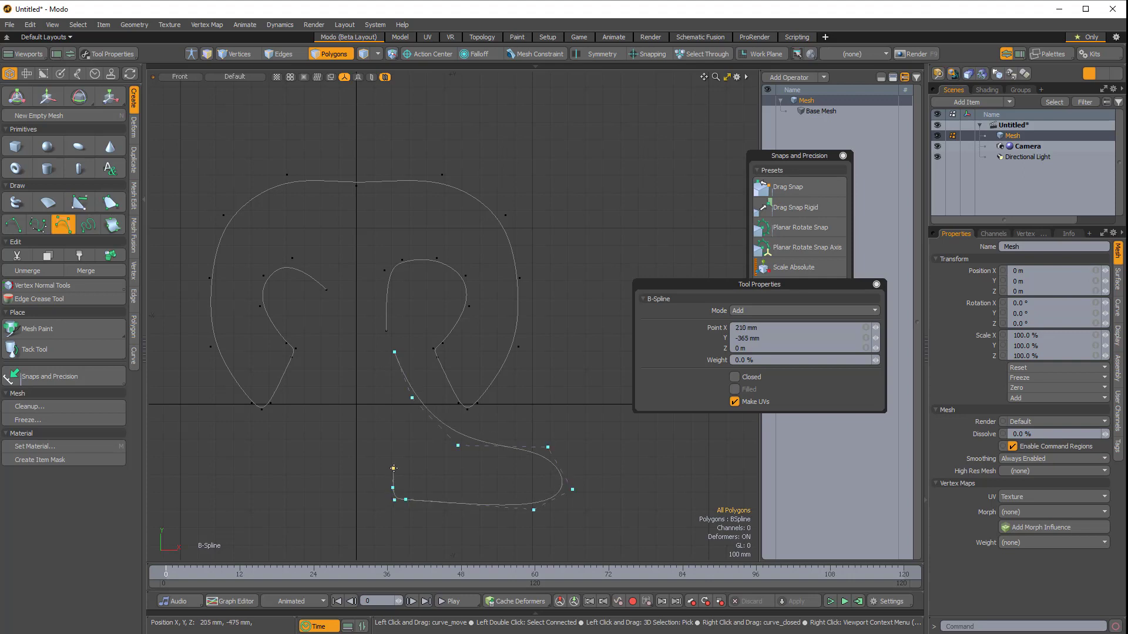
Continue the second B-Spline up toward the left inner end, finishing it at about X -150 mm, Y 235 mm
{"action": "left_click", "coordinate": [370, 421]}
{"action": "left_click", "coordinate": [343, 412]}
{"action": "left_click", "coordinate": [332, 402]}
{"action": "scroll", "coordinate": [352, 376], "scroll_direction": "up", "scroll_amount": 3}
{"action": "left_click_drag", "start_coordinate": [331, 401], "coordinate": [369, 366], "text": "alt"}
{"action": "left_click", "coordinate": [312, 343]}
{"action": "left_click_drag", "start_coordinate": [358, 314], "coordinate": [378, 313], "text": "alt"}
{"action": "scroll", "coordinate": [378, 313], "scroll_direction": "up", "scroll_amount": 1}
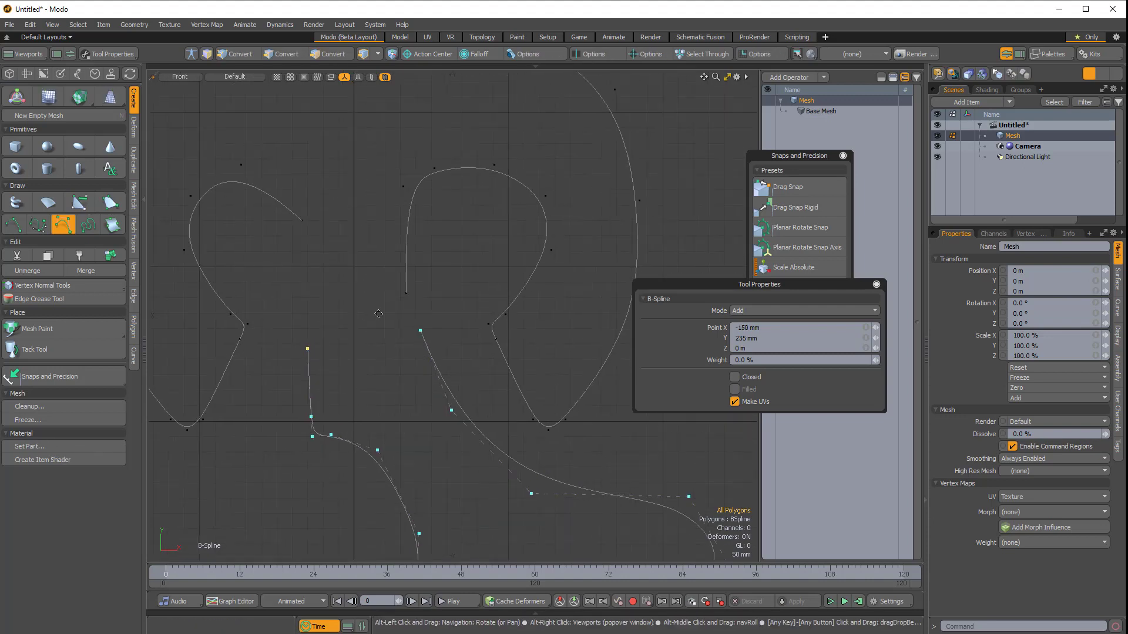
{"action": "key", "text": "space"}
Join the first curve's right inner end point to the second B-Spline's neighbouring start point using Join Averaged
{"action": "key", "text": "1"}
{"action": "left_click", "coordinate": [405, 292]}
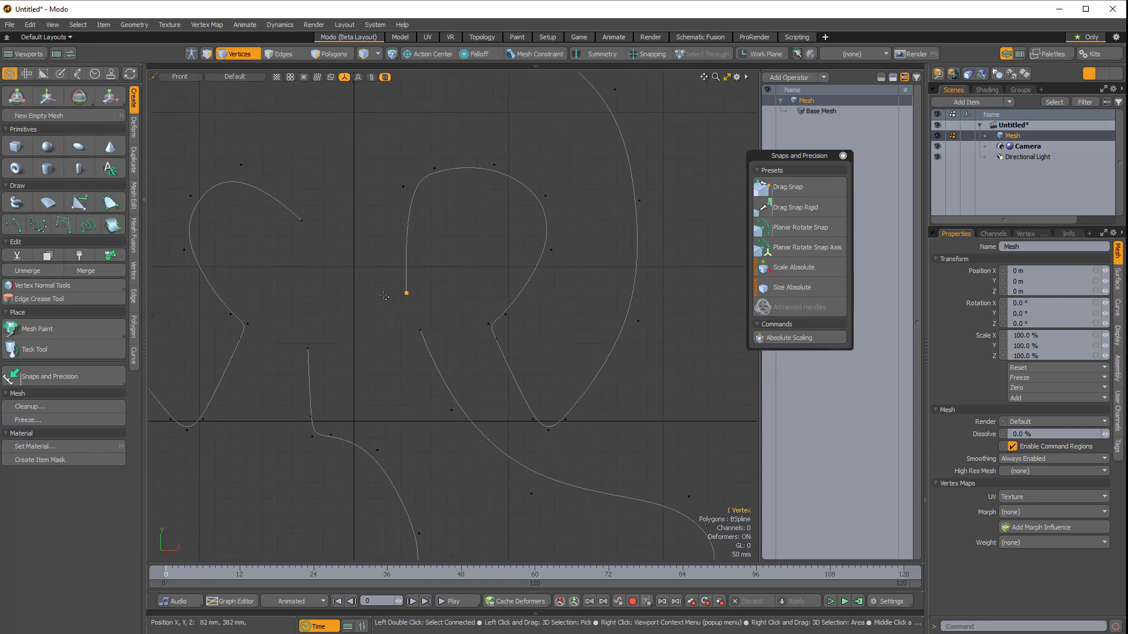
{"action": "key", "text": "3"}
{"action": "scroll", "coordinate": [422, 281], "scroll_direction": "down", "scroll_amount": 5}
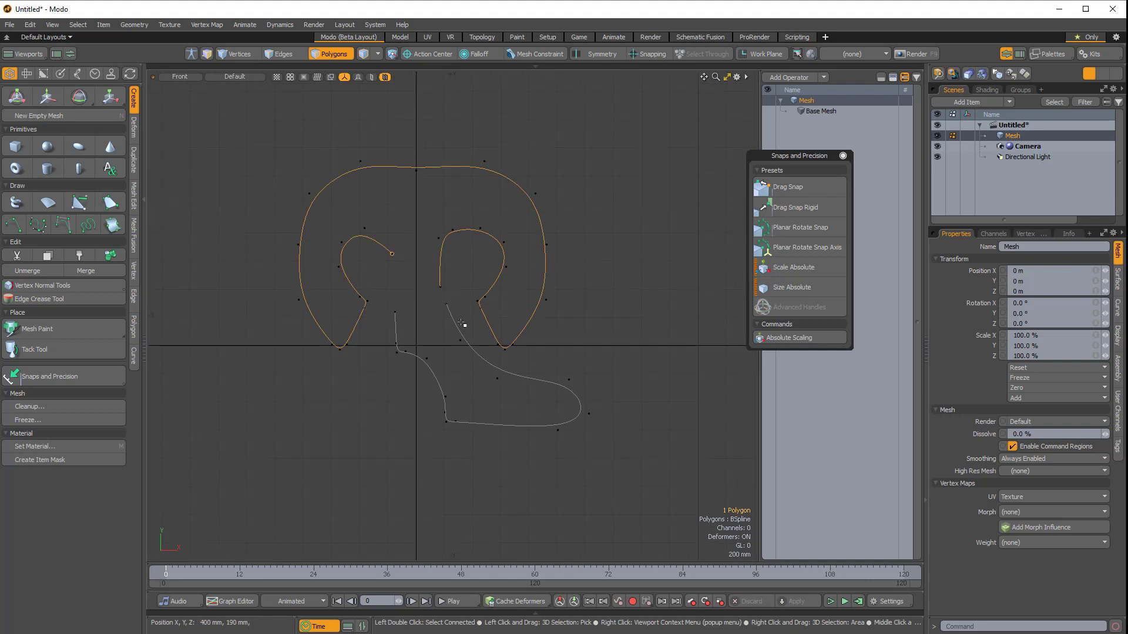
{"action": "key", "text": "1"}
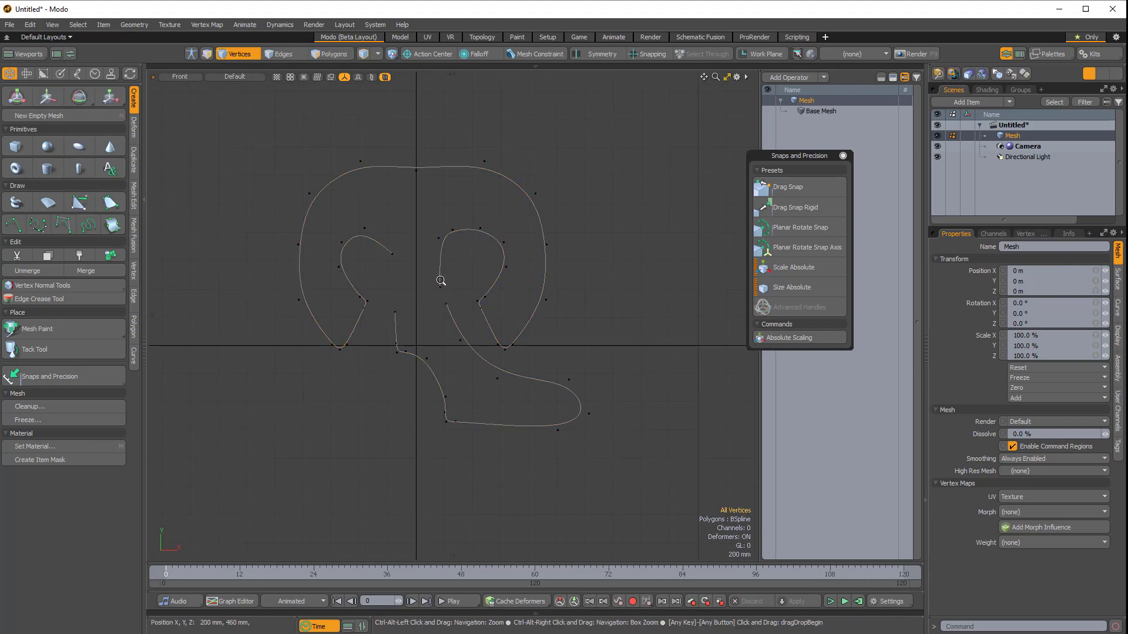
{"action": "scroll", "coordinate": [446, 282], "scroll_direction": "up", "scroll_amount": 4}
{"action": "mouse_move", "coordinate": [433, 282]}
{"action": "right_mouse_down"}
{"action": "mouse_move", "coordinate": [462, 294]}
{"action": "mouse_move", "coordinate": [470, 327]}
{"action": "right_mouse_up"}
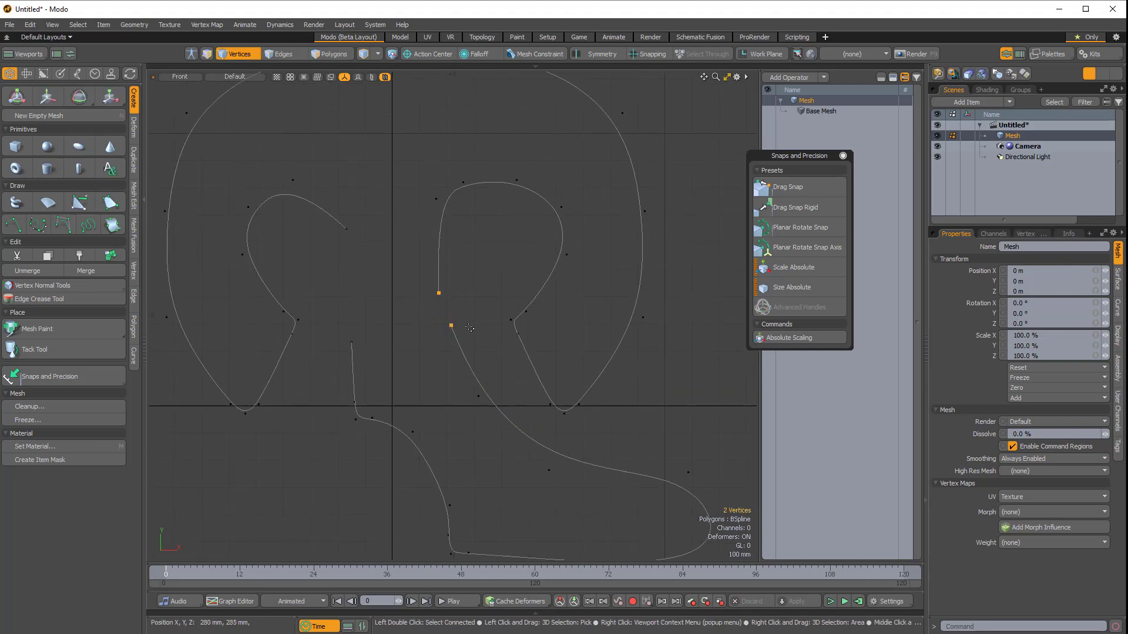
{"action": "left_click", "coordinate": [135, 275]}
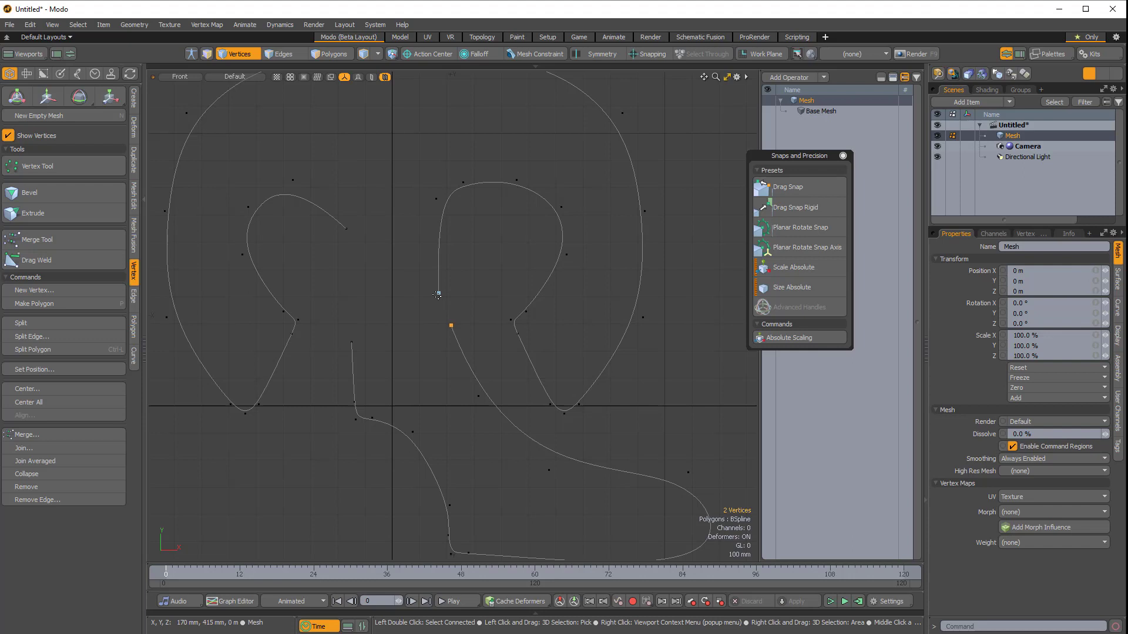
{"action": "left_click", "coordinate": [53, 461]}
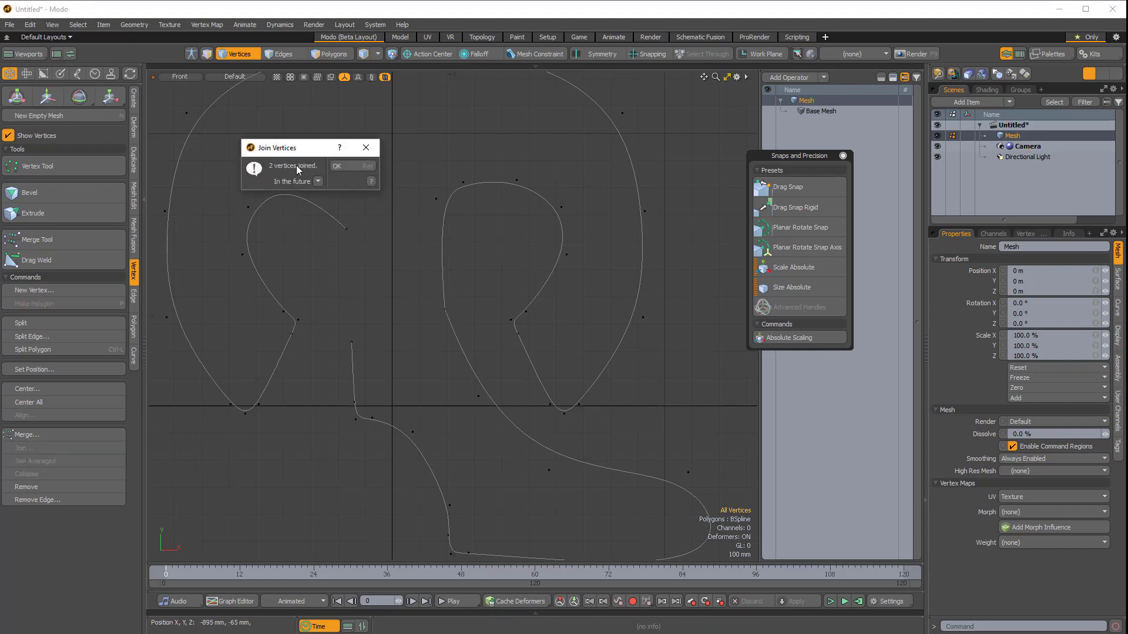
{"action": "left_click", "coordinate": [355, 166]}
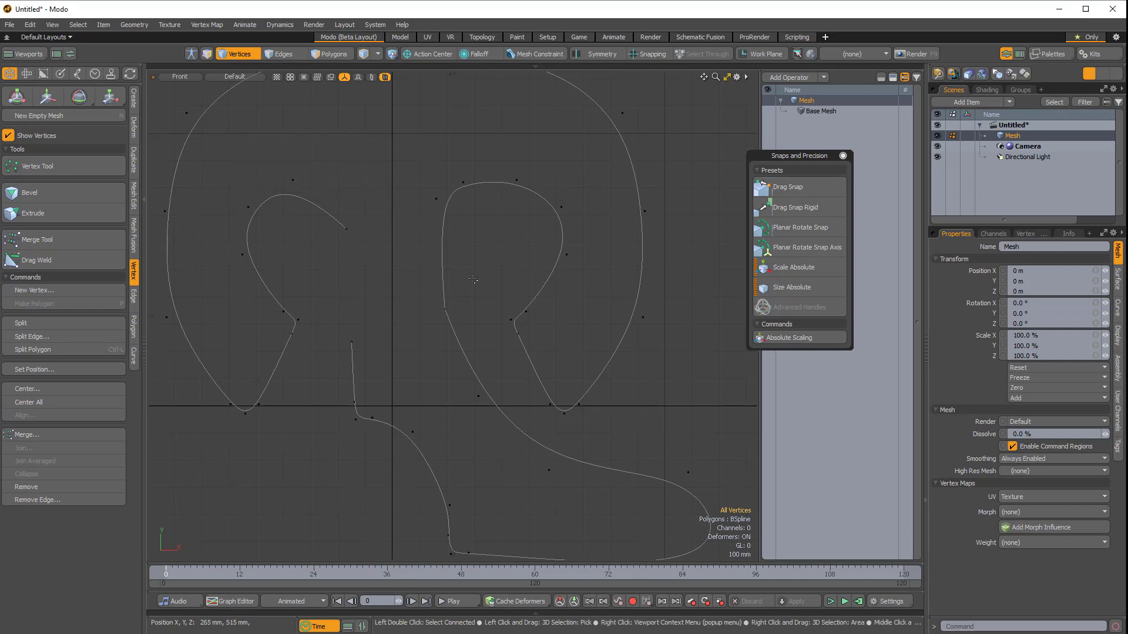
Select both B-Spline curves as polygons and merge them into a single curve
{"action": "key", "text": "3"}
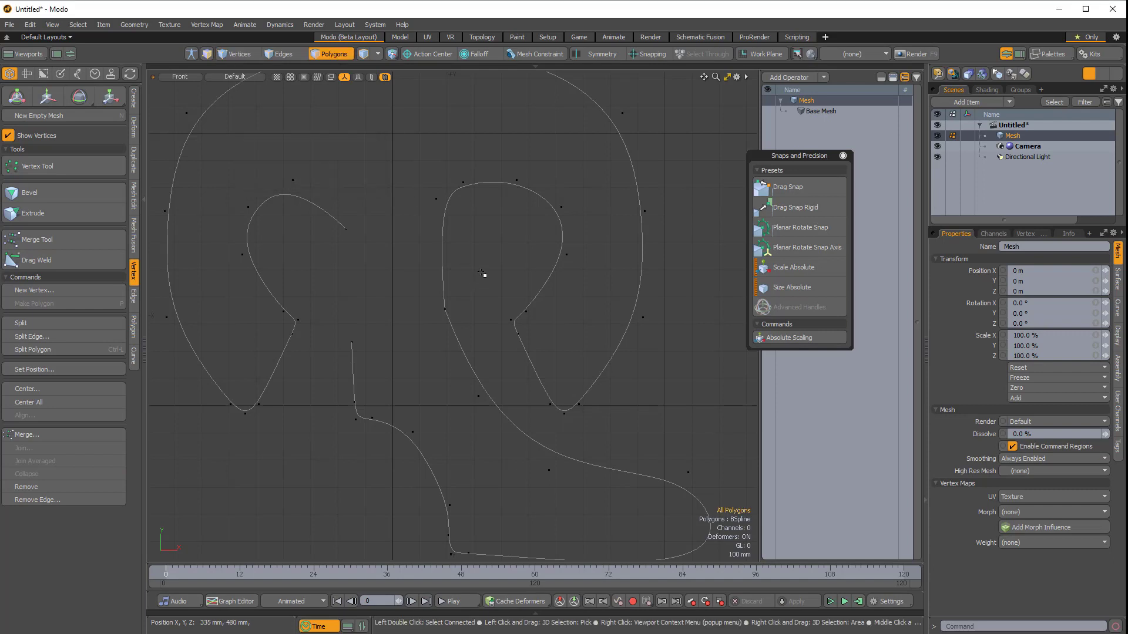
{"action": "left_click", "coordinate": [442, 270]}
{"action": "left_click", "coordinate": [477, 339]}
{"action": "left_click", "coordinate": [460, 353]}
{"action": "left_click", "coordinate": [469, 295]}
{"action": "left_click", "coordinate": [448, 334]}
{"action": "left_click", "coordinate": [440, 277]}
{"action": "key", "text": "shift"}
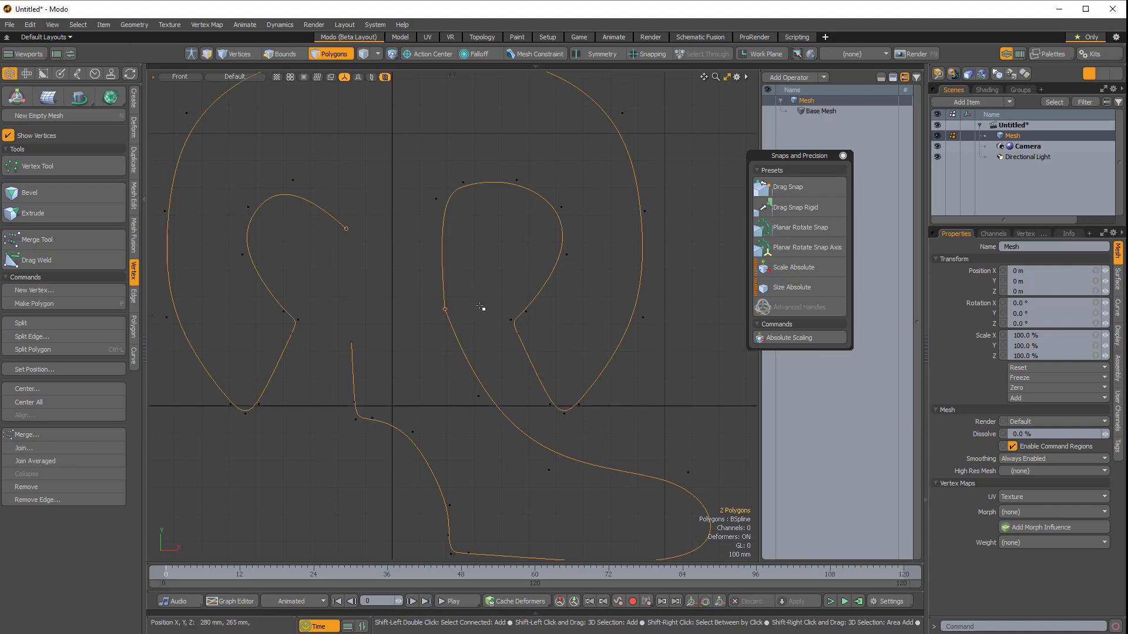
{"action": "left_click", "coordinate": [134, 329]}
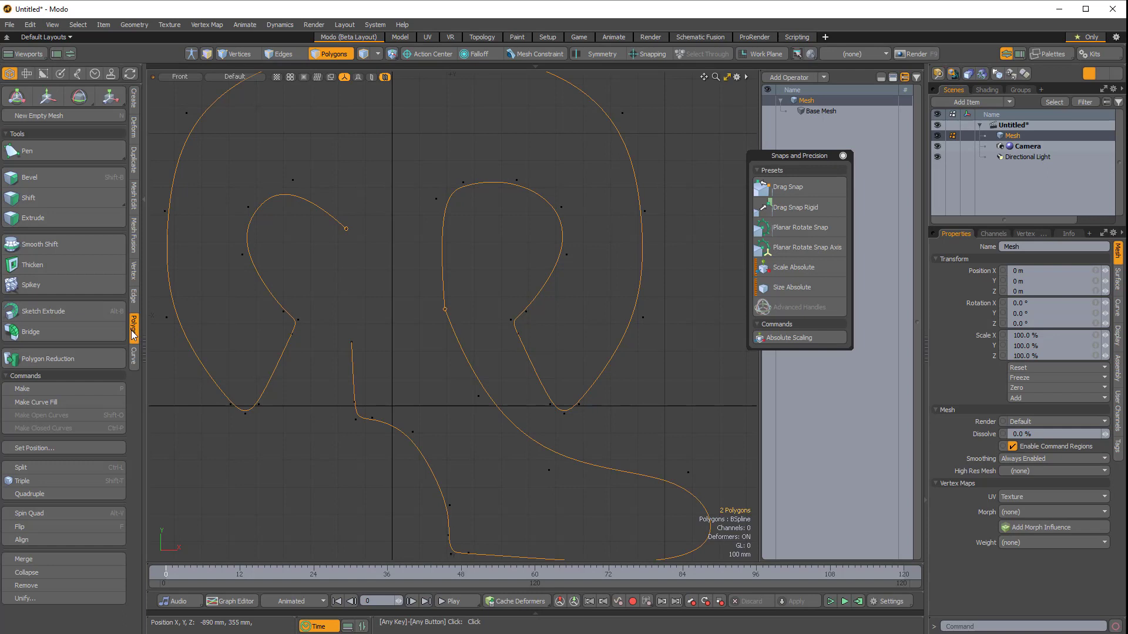
{"action": "left_click", "coordinate": [57, 560]}
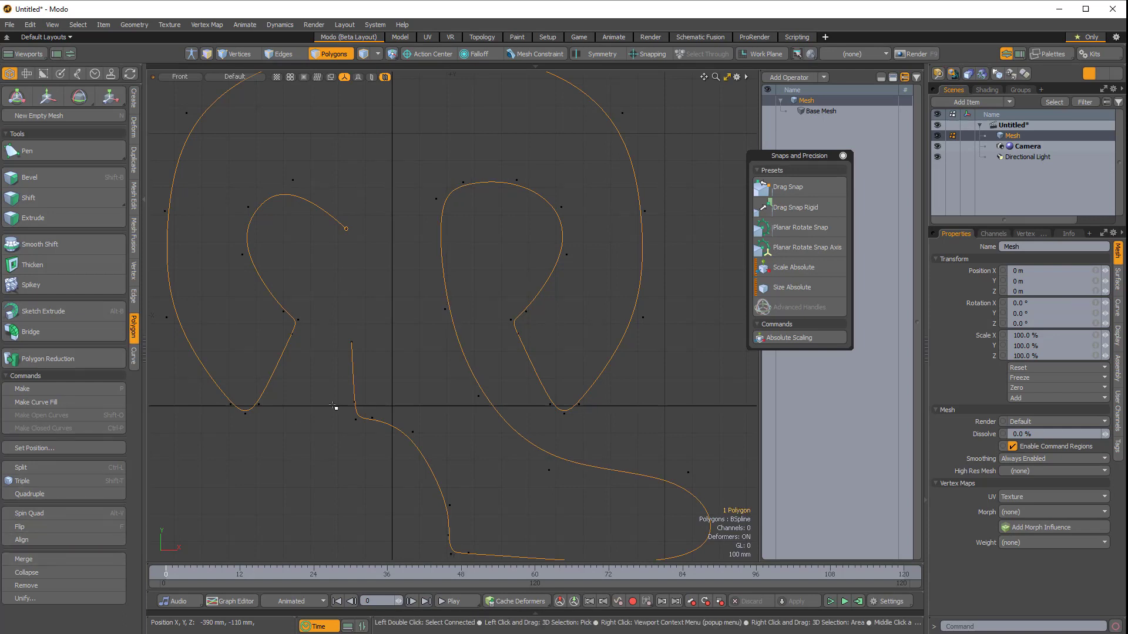
{"action": "scroll", "coordinate": [360, 312], "scroll_direction": "down", "scroll_amount": 4}
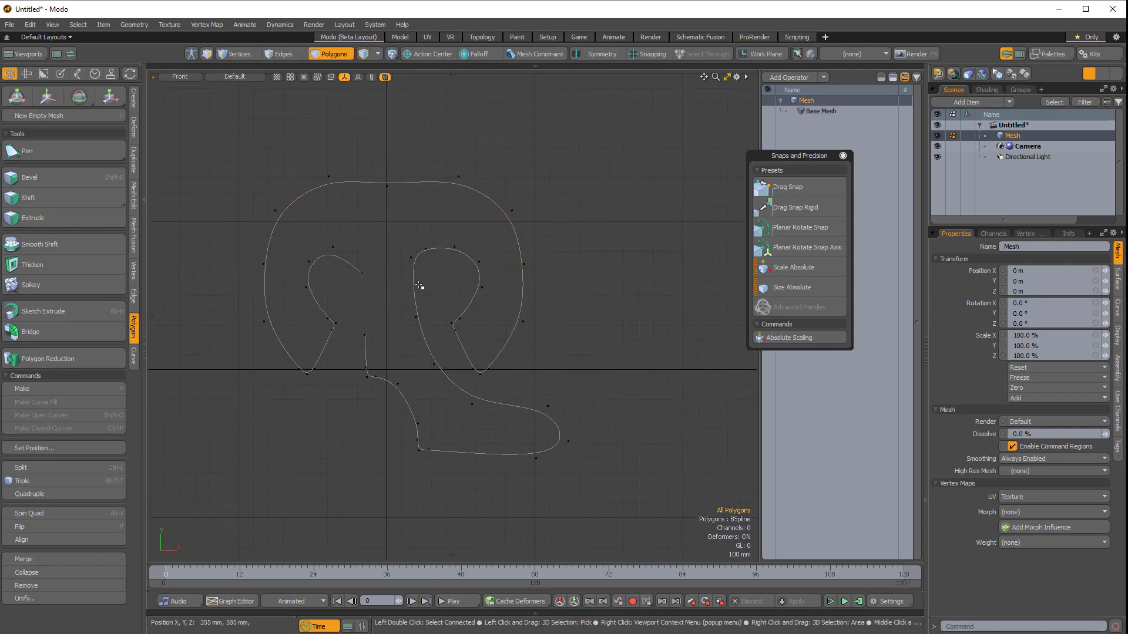
{"action": "scroll", "coordinate": [421, 281], "scroll_direction": "up", "scroll_amount": 2}
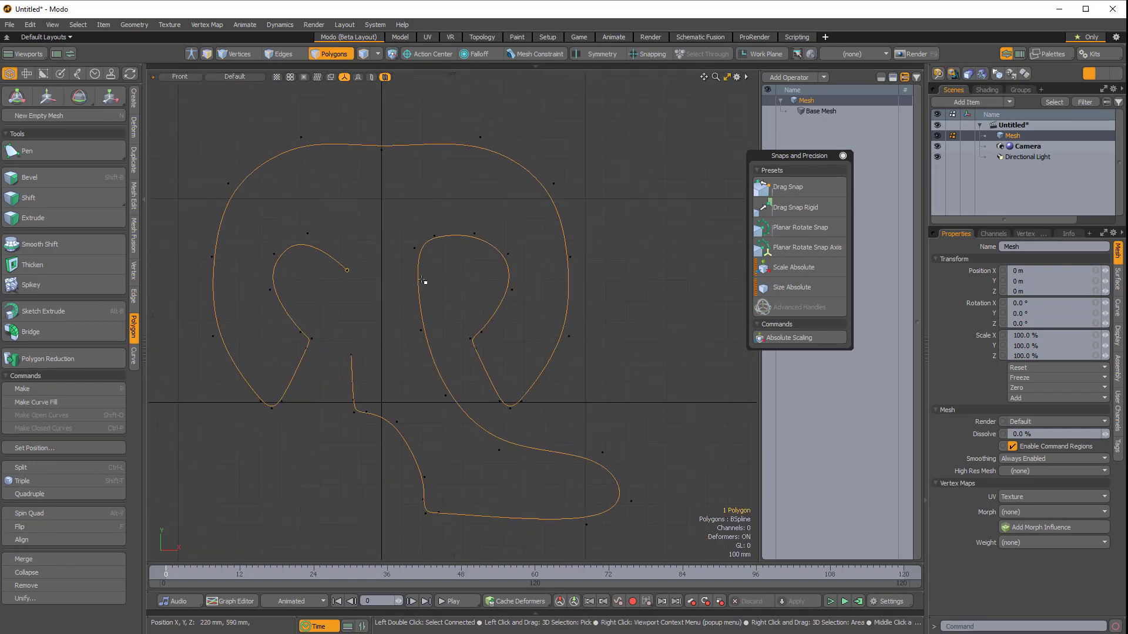
Turn on the Closed option for the merged B-Spline to bridge the remaining left gap, and drop the tool
{"action": "left_click", "coordinate": [135, 101]}
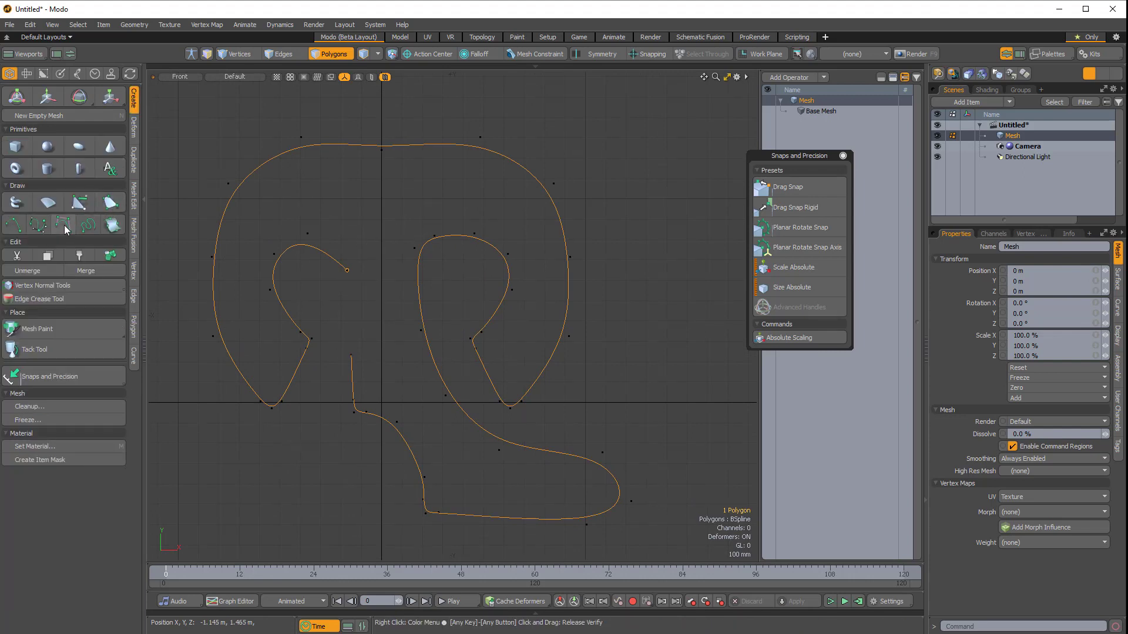
{"action": "left_click", "coordinate": [63, 223]}
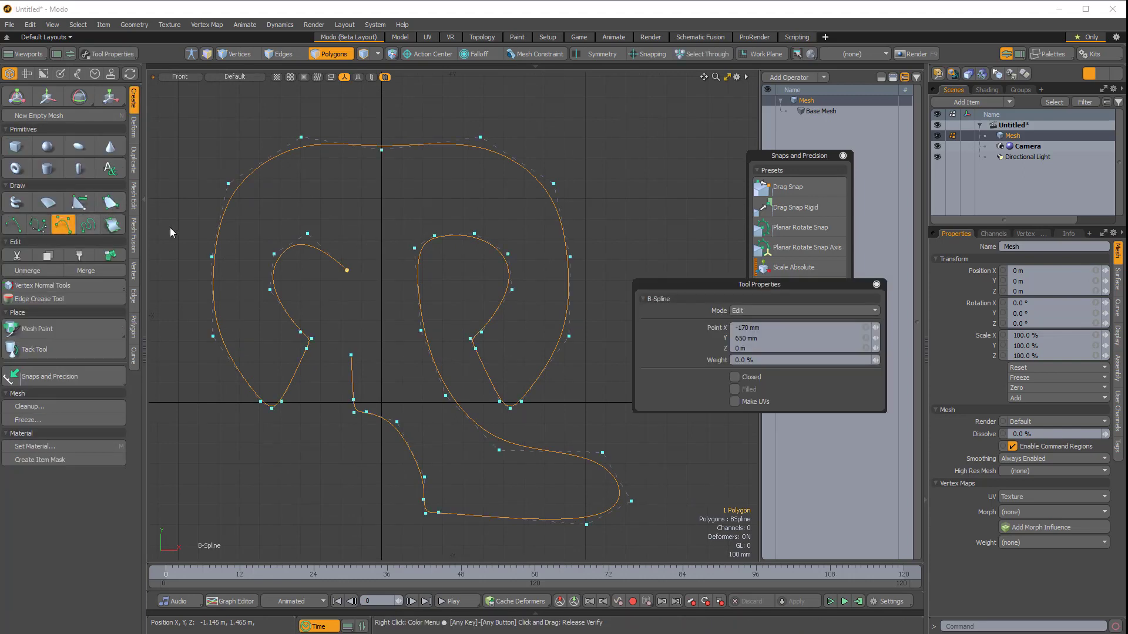
{"action": "left_click", "coordinate": [734, 377]}
{"action": "scroll", "coordinate": [433, 268], "scroll_direction": "down", "scroll_amount": 2}
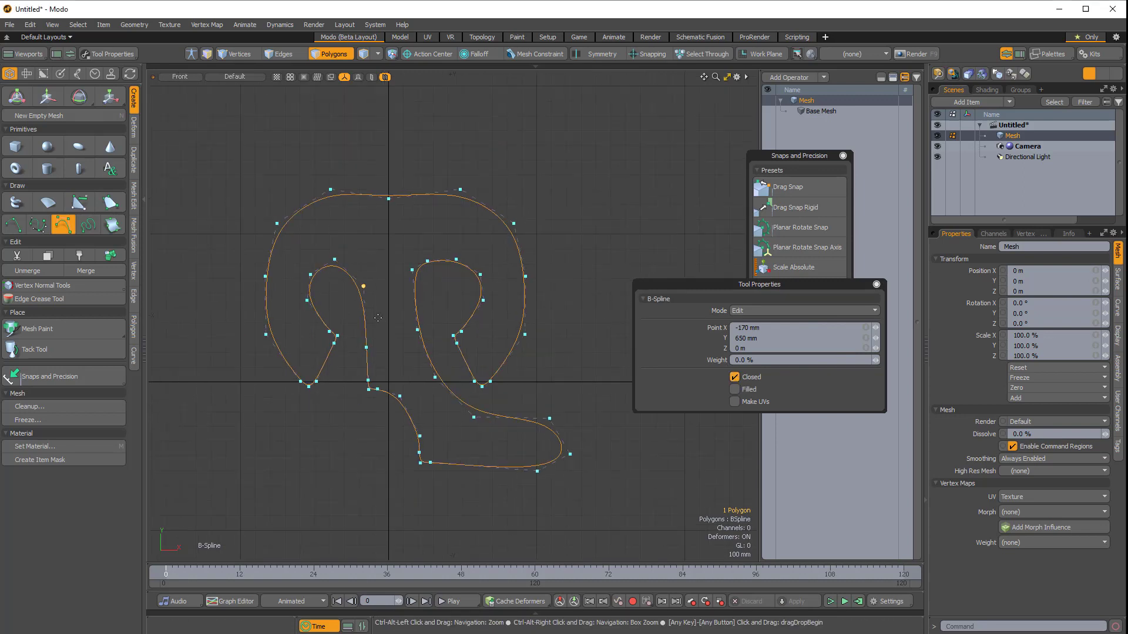
{"action": "scroll", "coordinate": [433, 269], "scroll_direction": "down", "scroll_amount": 2}
{"action": "key", "text": "Escape"}
Start a Bezier curve in the empty space above the B-Spline shape, running outward to the right to about X 1.195 m, Y 2.645 m
{"action": "left_click_drag", "start_coordinate": [461, 277], "coordinate": [448, 246], "text": "ctrl+alt"}
{"action": "left_click_drag", "start_coordinate": [447, 247], "coordinate": [418, 407], "text": "alt+shift"}
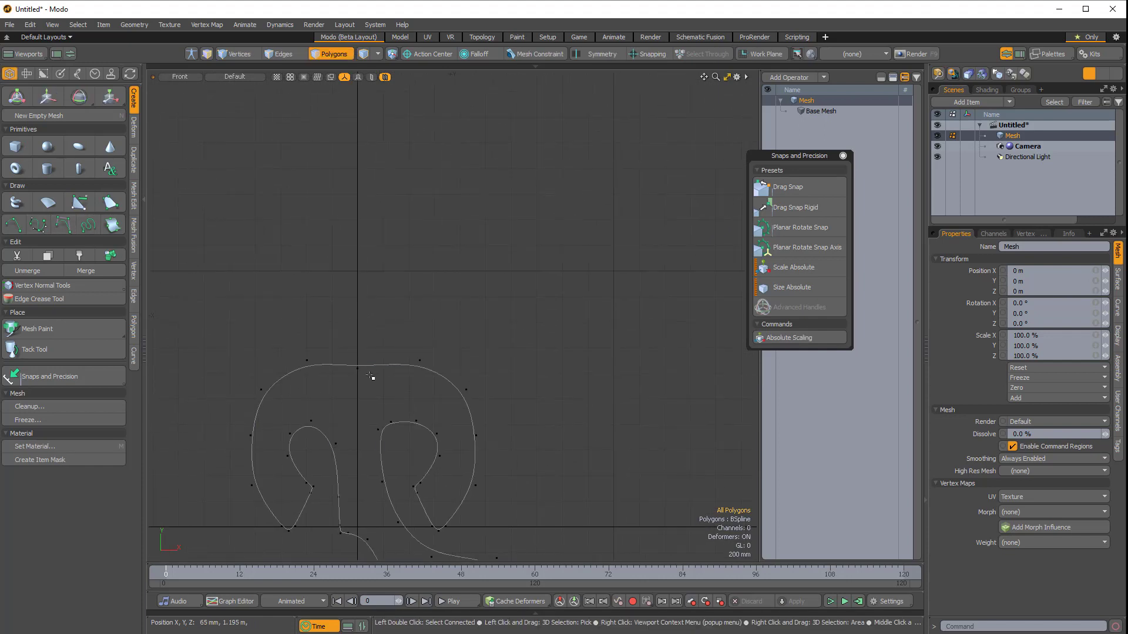
{"action": "left_click_drag", "start_coordinate": [376, 367], "coordinate": [392, 342], "text": "ctrl+alt"}
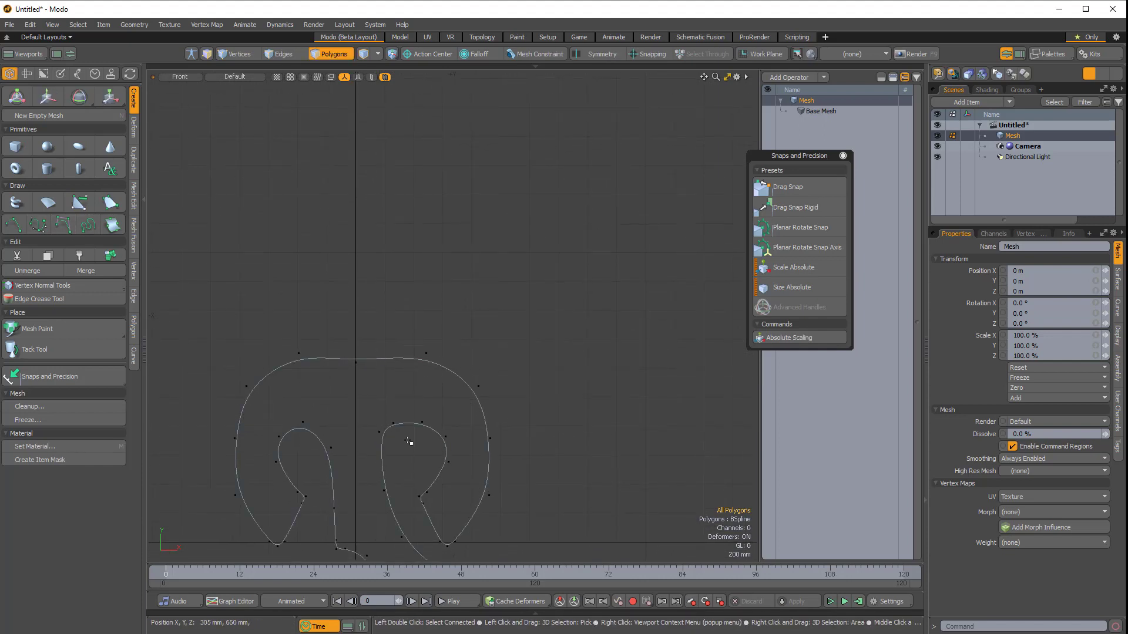
{"action": "left_click_drag", "start_coordinate": [321, 168], "coordinate": [387, 213], "text": "alt+shift"}
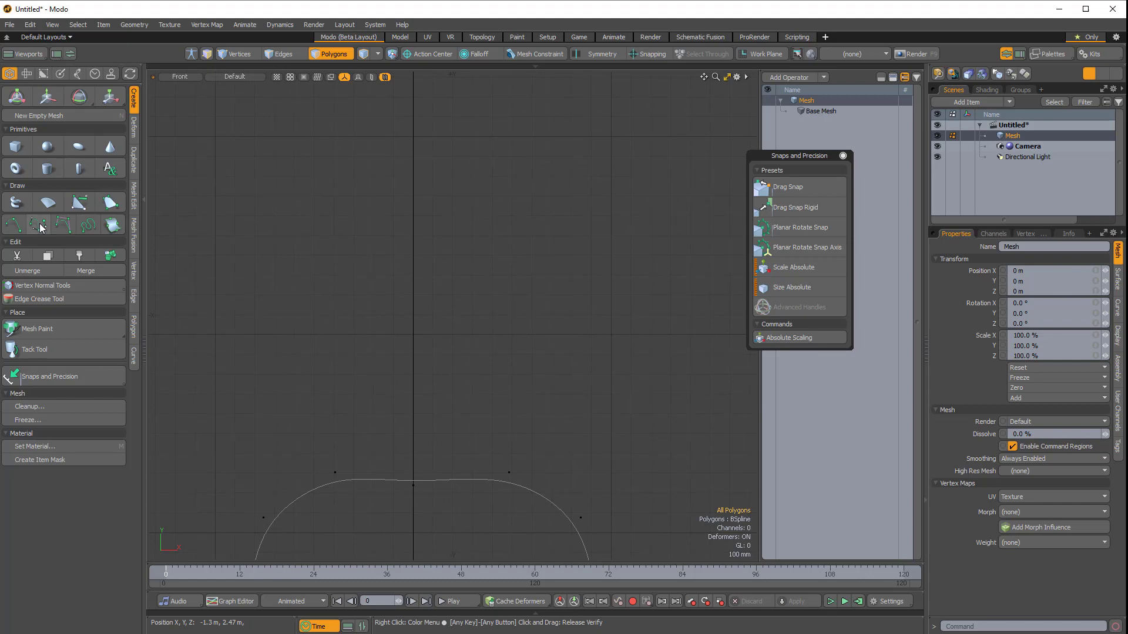
{"action": "left_click", "coordinate": [37, 225]}
{"action": "mouse_move", "coordinate": [410, 209]}
{"action": "left_mouse_down", "text": "alt+shift"}
{"action": "mouse_move", "coordinate": [389, 238]}
{"action": "mouse_move", "coordinate": [425, 222]}
{"action": "left_mouse_up", "text": "alt+shift"}
{"action": "left_click_drag", "start_coordinate": [486, 204], "coordinate": [517, 201]}
{"action": "left_click", "coordinate": [610, 190]}
{"action": "left_click", "coordinate": [630, 238]}
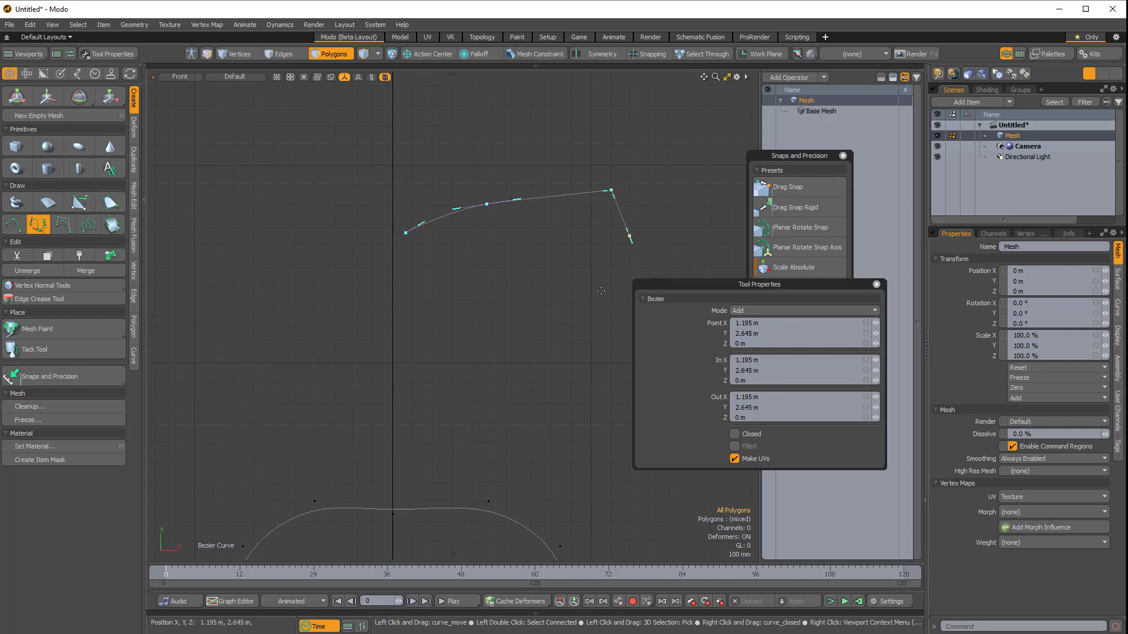
Continue the Bezier curve down and back inward through about X 335 mm, Y 1.835 m, end it in a small upper hook, and drop the tool
{"action": "left_click", "coordinate": [574, 254]}
{"action": "left_click_drag", "start_coordinate": [560, 327], "coordinate": [437, 404]}
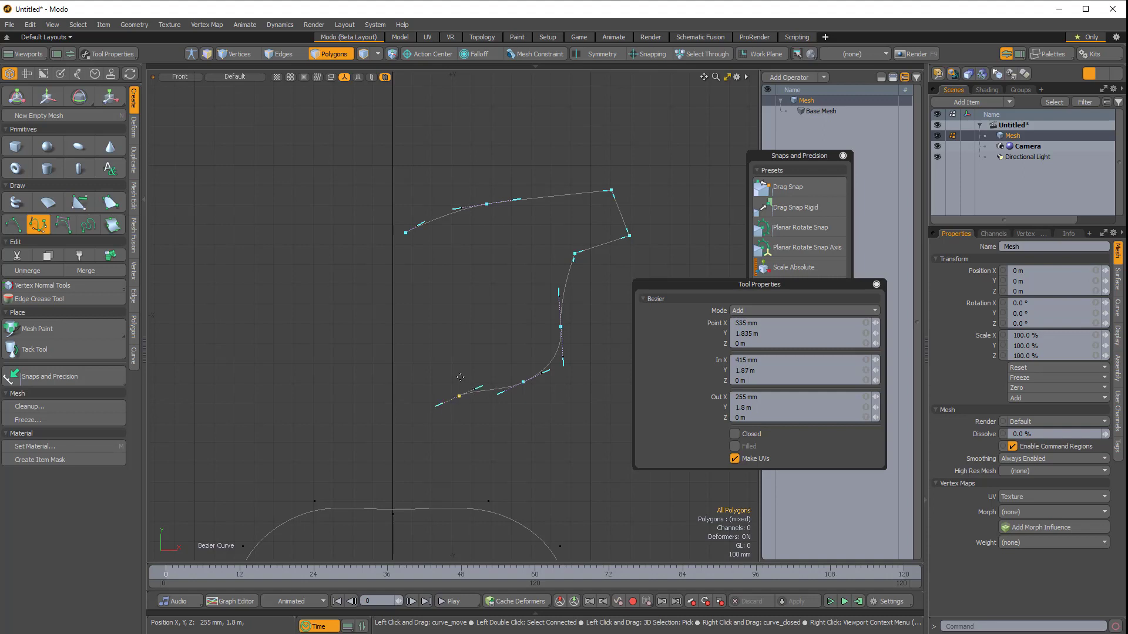
{"action": "left_click", "coordinate": [444, 323]}
{"action": "left_click", "coordinate": [442, 293]}
{"action": "left_click_drag", "start_coordinate": [344, 280], "coordinate": [409, 305], "text": "alt"}
{"action": "key", "text": "space"}
Draw a second Bezier curve left of the first, through about X -430 mm, Y 2.22 m and looping back to face the first curve's upper end
{"action": "left_click", "coordinate": [44, 225]}
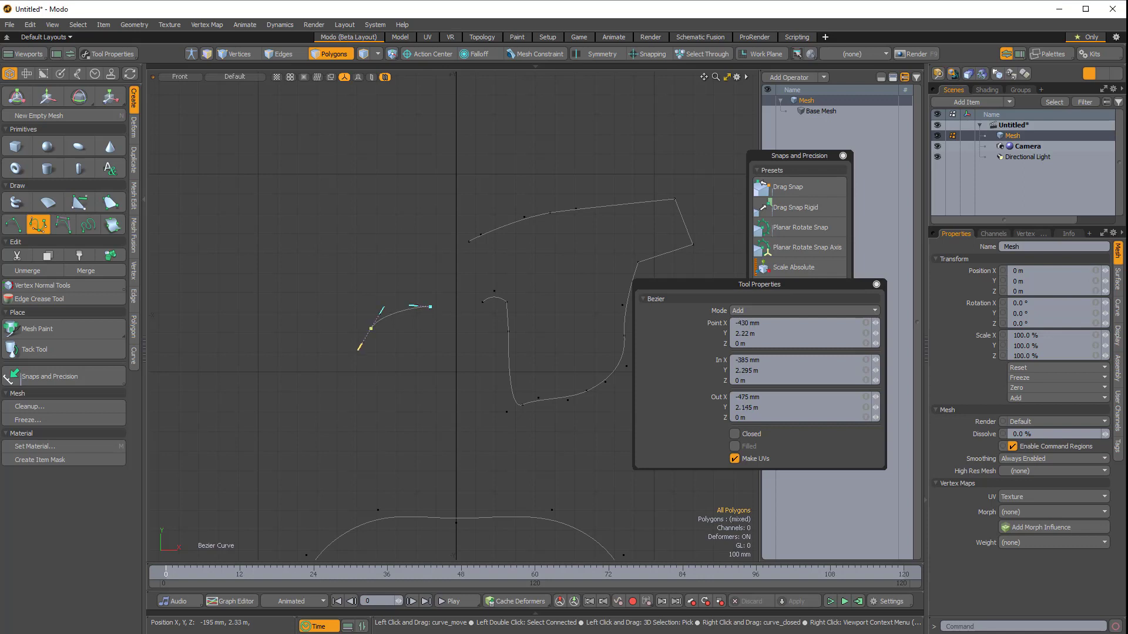
{"action": "left_click", "coordinate": [300, 398]}
{"action": "left_click", "coordinate": [245, 364]}
{"action": "left_click", "coordinate": [226, 273]}
{"action": "left_click", "coordinate": [268, 203]}
{"action": "left_click_drag", "start_coordinate": [322, 185], "coordinate": [363, 195]}
{"action": "left_click_drag", "start_coordinate": [403, 240], "coordinate": [451, 279], "text": "alt+shift"}
{"action": "scroll", "coordinate": [379, 262], "scroll_direction": "up", "scroll_amount": 3}
{"action": "key", "text": "space"}
Join the facing upper end points of the two Bezier curves using Join Averaged
{"action": "scroll", "coordinate": [453, 232], "scroll_direction": "down", "scroll_amount": 2}
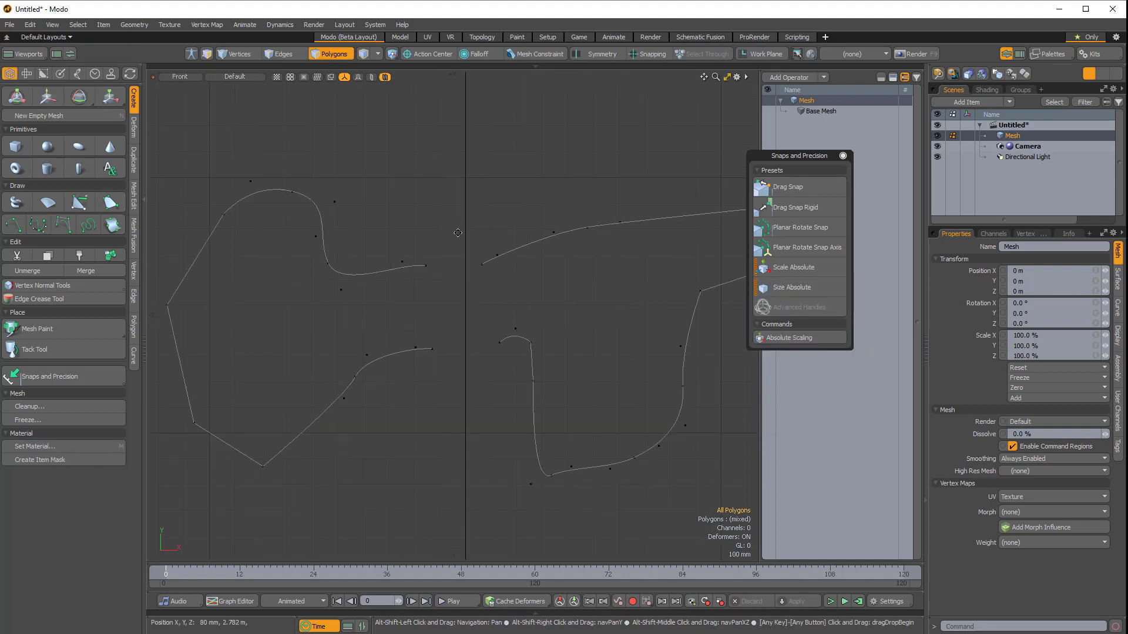
{"action": "left_click_drag", "start_coordinate": [453, 231], "coordinate": [400, 240], "text": "alt+shift"}
{"action": "scroll", "coordinate": [400, 240], "scroll_direction": "up", "scroll_amount": 2}
{"action": "key", "text": "1"}
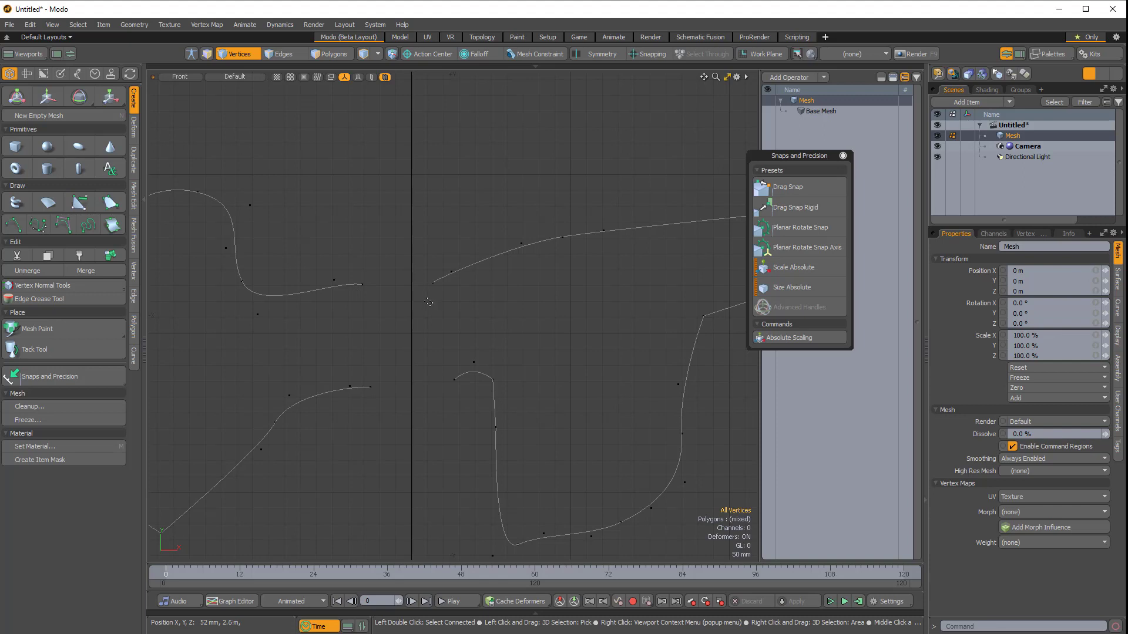
{"action": "key", "text": "3"}
{"action": "left_click", "coordinate": [328, 279]}
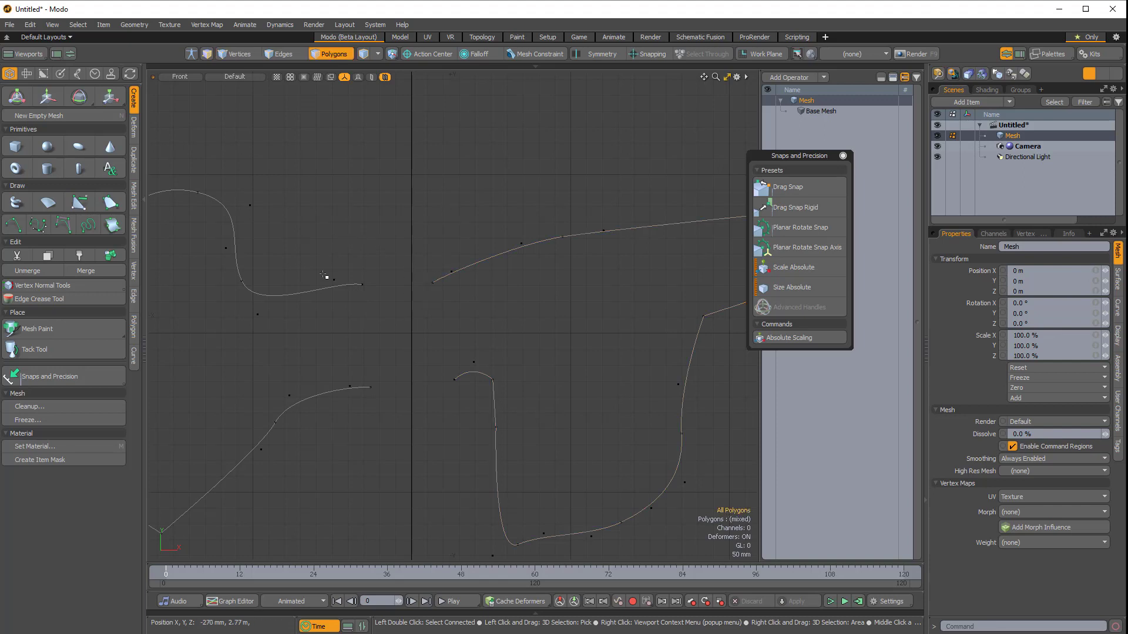
{"action": "left_click", "coordinate": [421, 311]}
{"action": "key", "text": "1"}
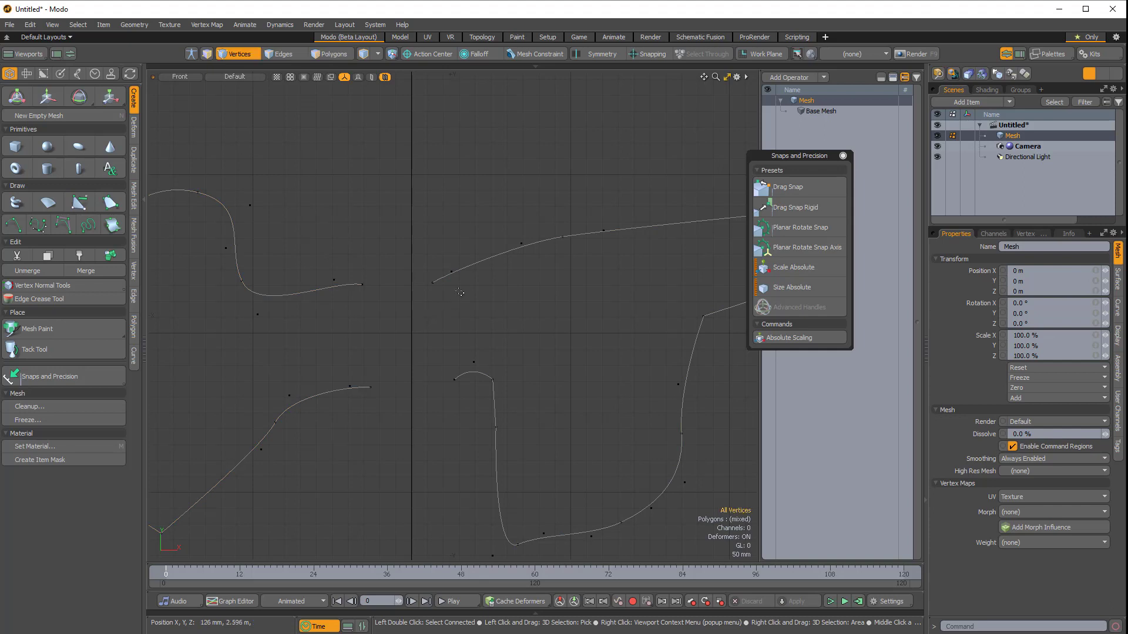
{"action": "mouse_move", "coordinate": [442, 282]}
{"action": "right_mouse_down"}
{"action": "mouse_move", "coordinate": [384, 267]}
{"action": "mouse_move", "coordinate": [438, 315]}
{"action": "mouse_move", "coordinate": [440, 294]}
{"action": "right_mouse_up"}
{"action": "left_click", "coordinate": [134, 271]}
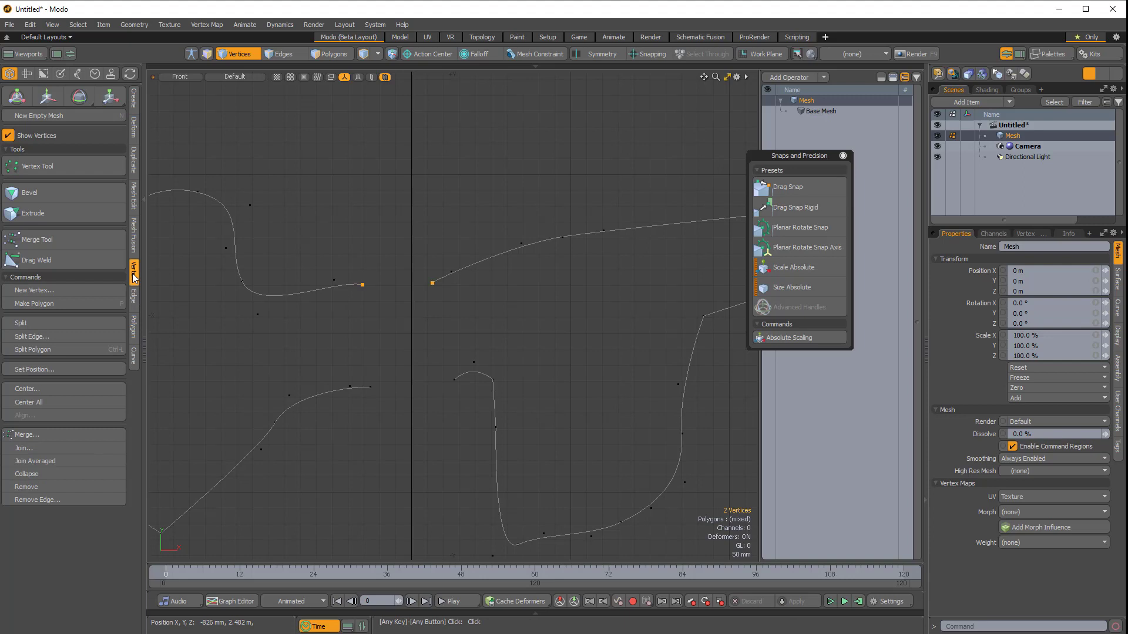
{"action": "left_click", "coordinate": [55, 460]}
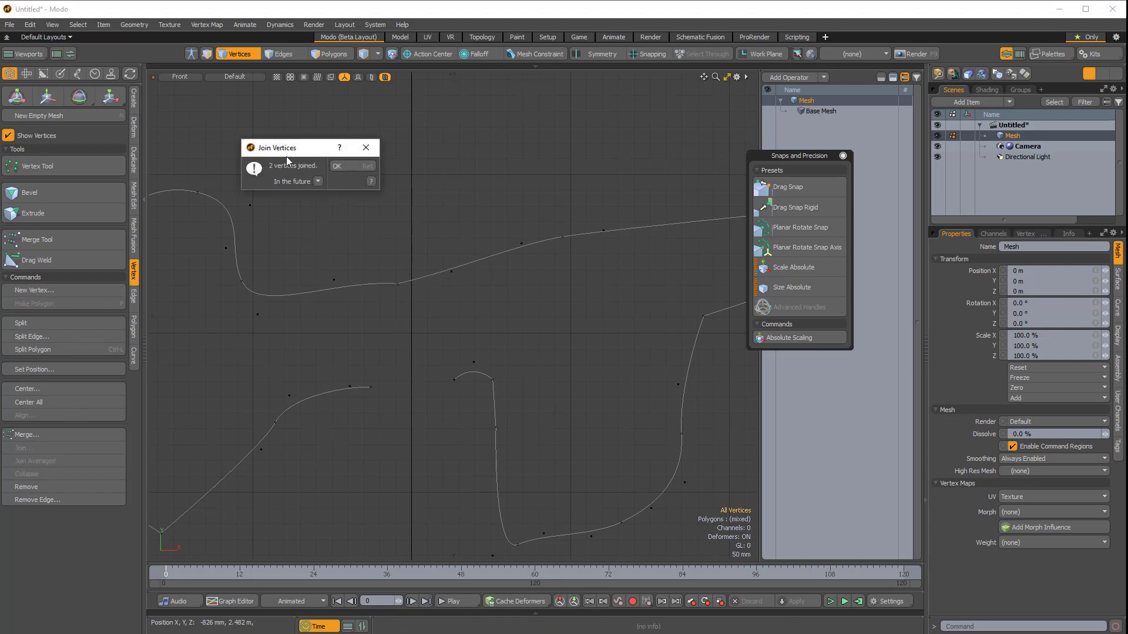
Select both Bezier curves as polygons and merge them into one curve
{"action": "key", "text": "3"}
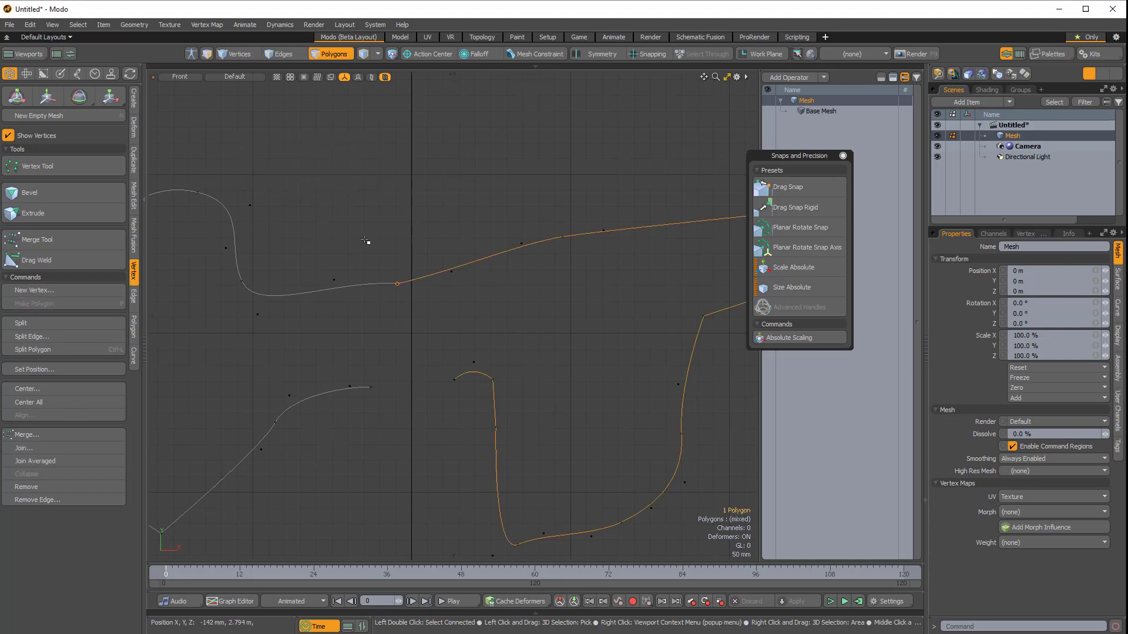
{"action": "left_click", "coordinate": [436, 273]}
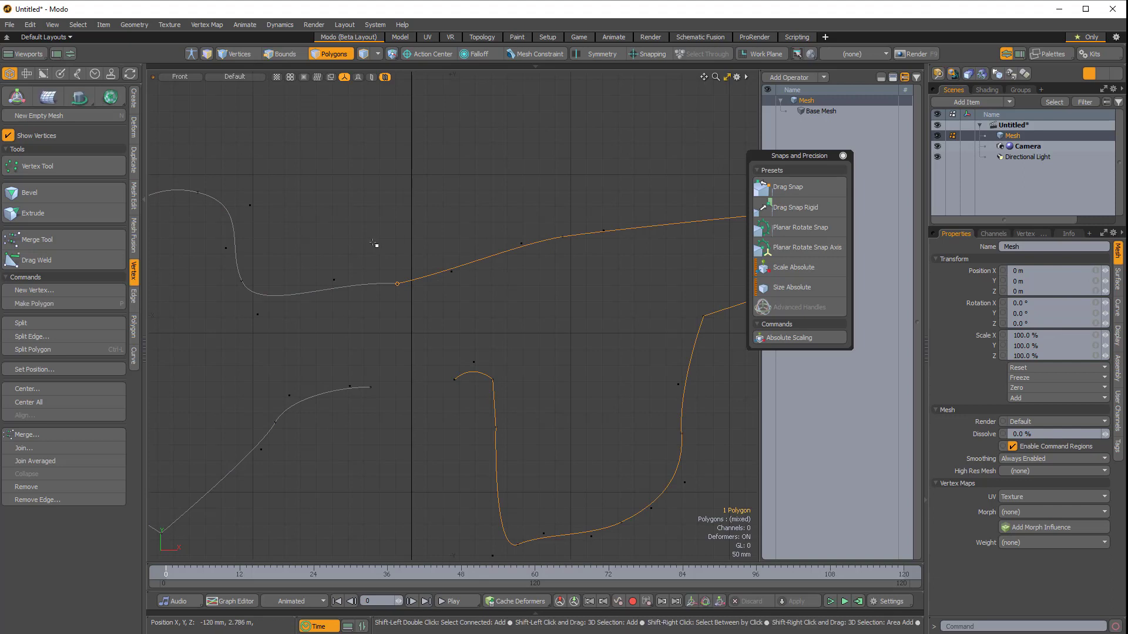
{"action": "left_click", "coordinate": [134, 328]}
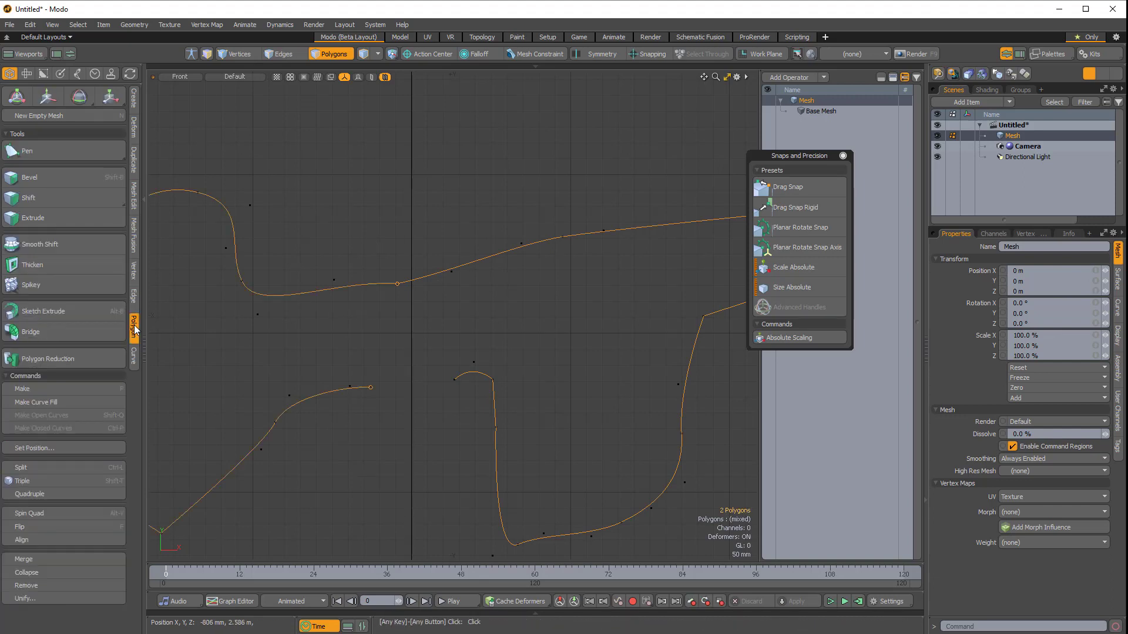
{"action": "left_click", "coordinate": [51, 555]}
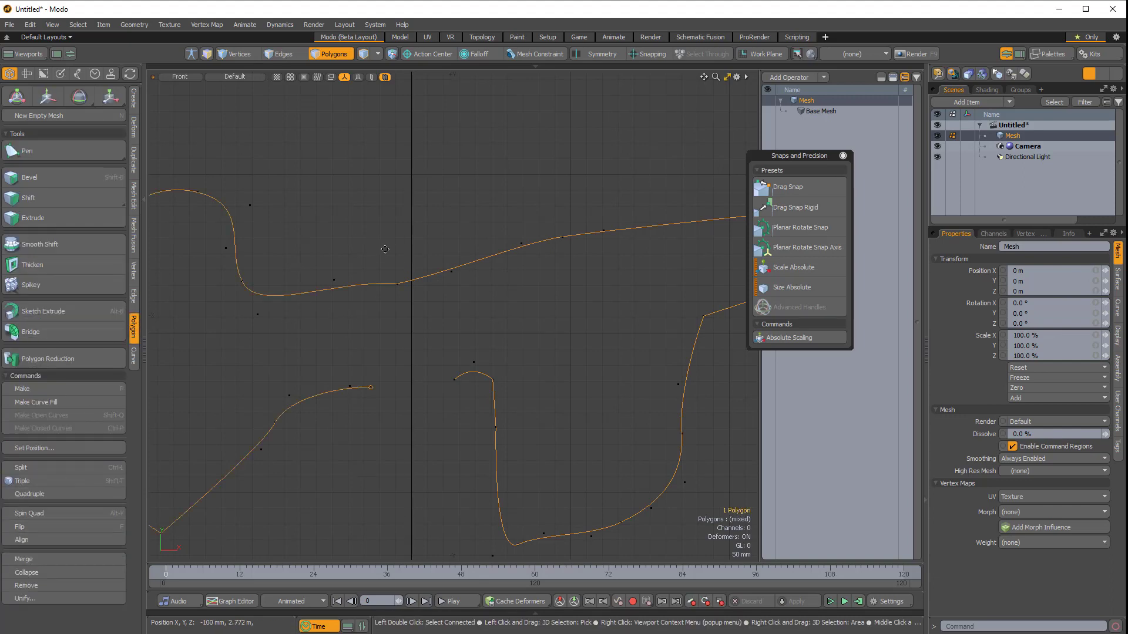
Edit the merged Bezier curve at the joined point, moving its Out handle to about X 30 mm, Y 2.53 m
{"action": "scroll", "coordinate": [411, 249], "scroll_direction": "down", "scroll_amount": 3}
{"action": "scroll", "coordinate": [411, 250], "scroll_direction": "up", "scroll_amount": 1}
{"action": "key", "text": "3"}
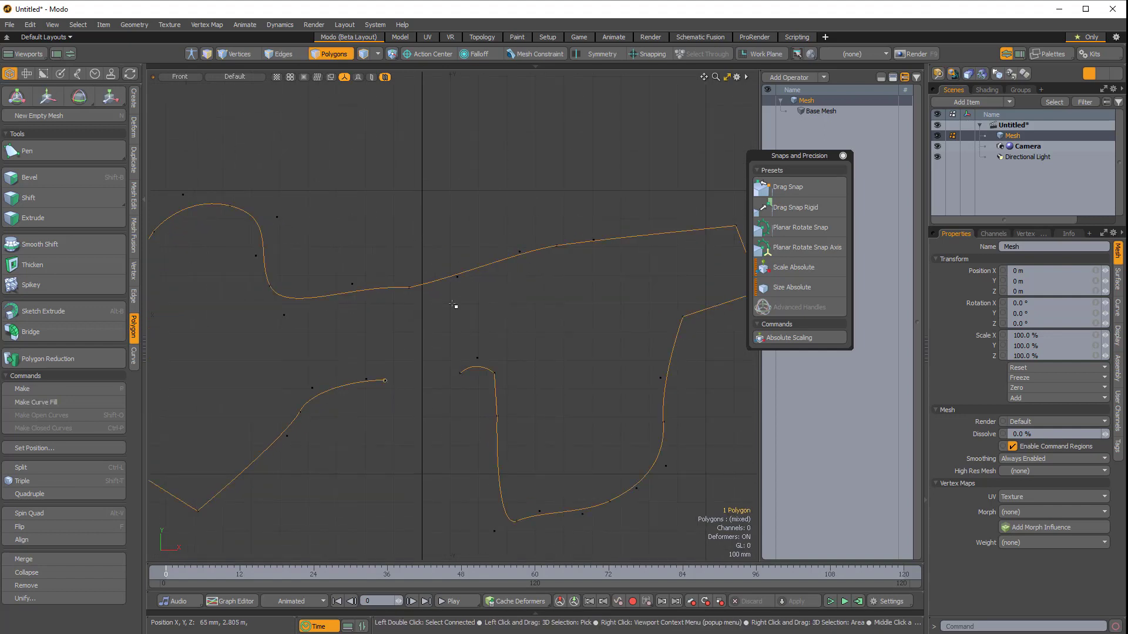
{"action": "left_click", "coordinate": [133, 101]}
{"action": "left_click", "coordinate": [37, 225]}
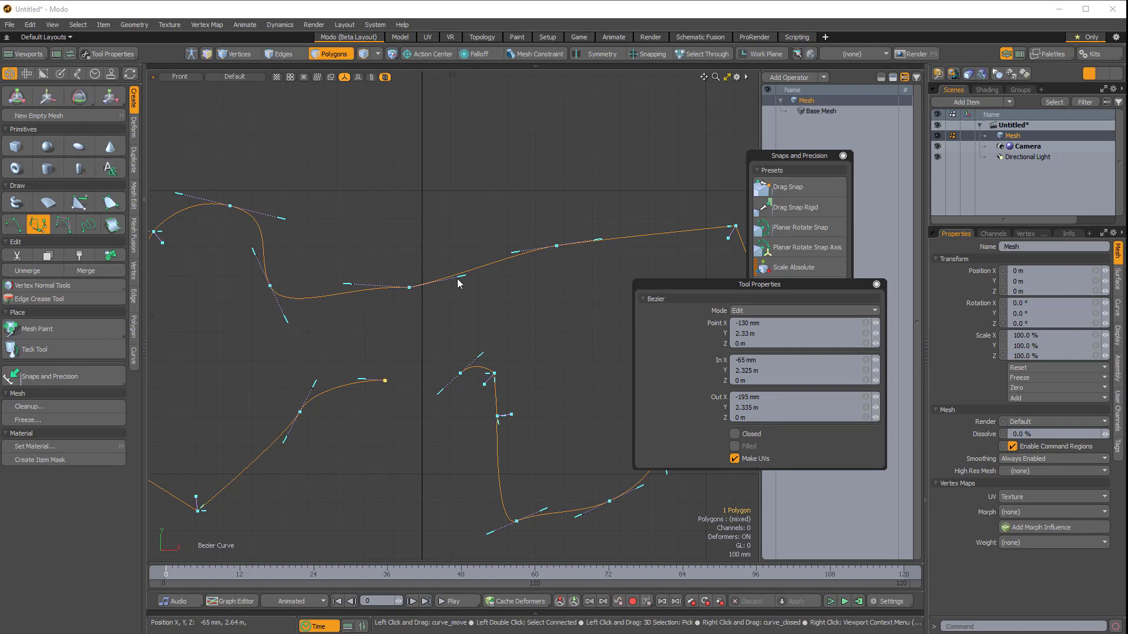
{"action": "left_click_drag", "start_coordinate": [458, 277], "coordinate": [432, 324]}
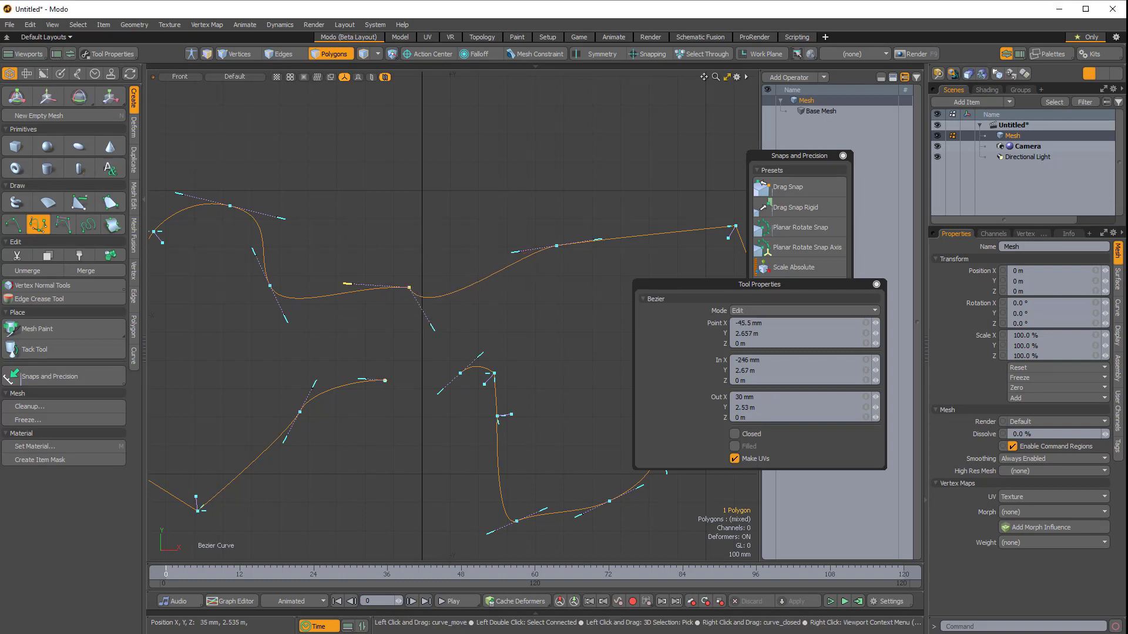
Move the joined point's In handle to about X -151 mm, Y 2.555 m, and pull its Out handle upward
{"action": "left_click_drag", "start_coordinate": [350, 284], "coordinate": [379, 316]}
{"action": "scroll", "coordinate": [399, 295], "scroll_direction": "up", "scroll_amount": 2}
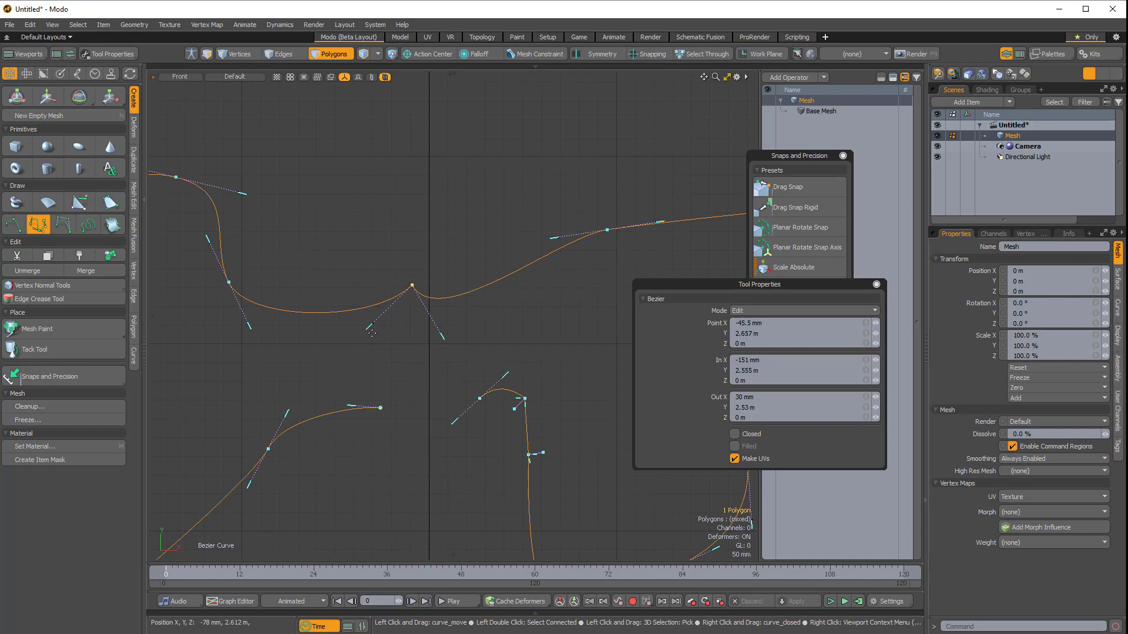
{"action": "left_click_drag", "start_coordinate": [443, 338], "coordinate": [496, 280], "text": "shift"}
Undo the handle edits, the curve merge and the end-point join, returning to vertex selection
{"action": "key", "text": "ctrl+z"}
{"action": "key", "text": "ctrl+z"}
{"action": "key", "text": "ctrl+z"}
{"action": "key", "text": "ctrl+z"}
{"action": "key", "text": "ctrl+z"}
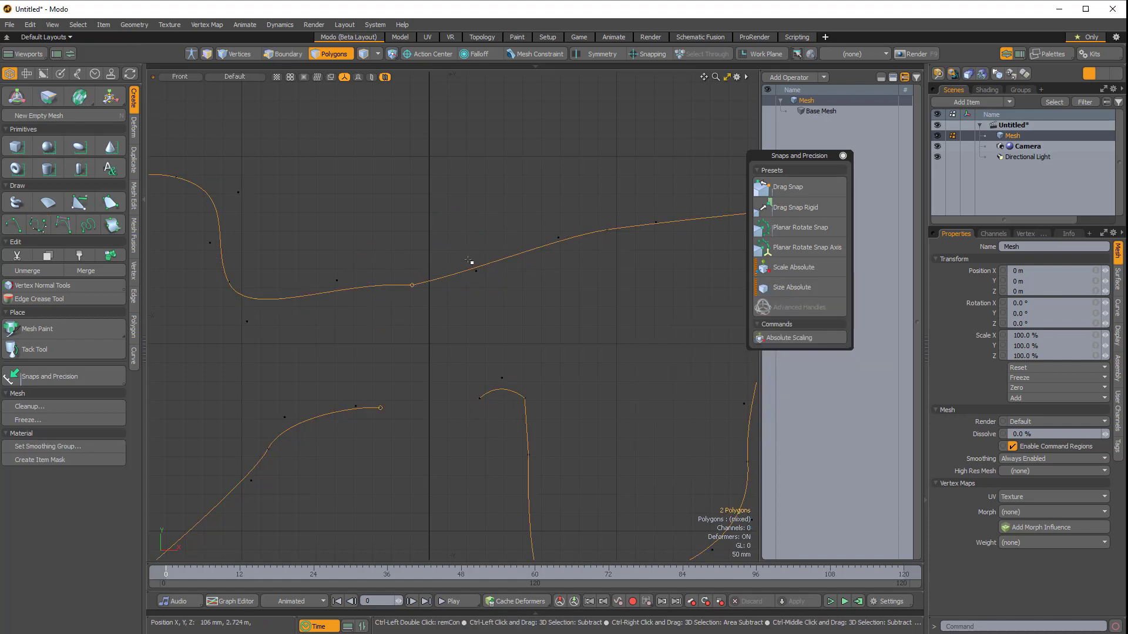
{"action": "key", "text": "space"}
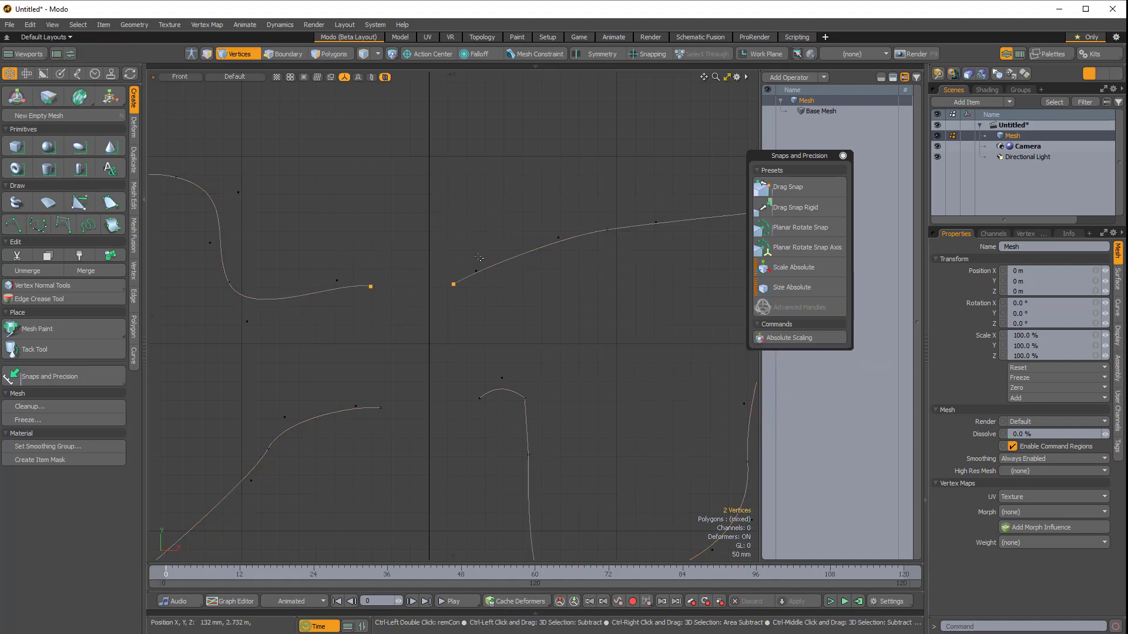
Clear the vertex selection and select a point along the right-hand curve's upper edge together with its two handle vertices
{"action": "left_click", "coordinate": [371, 287]}
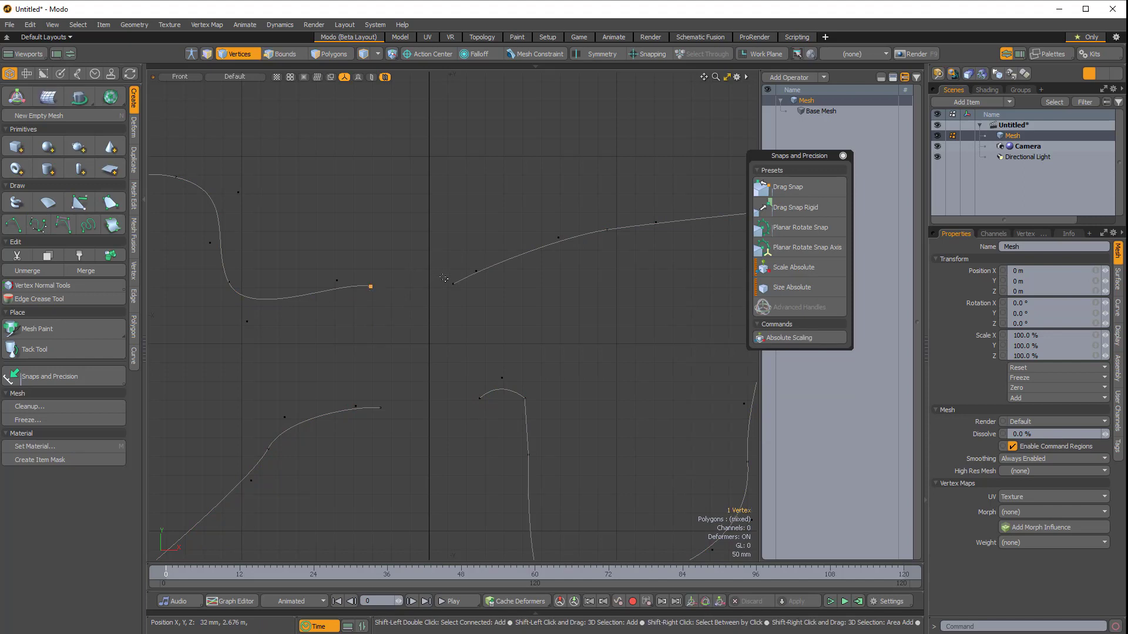
{"action": "left_click", "coordinate": [437, 277]}
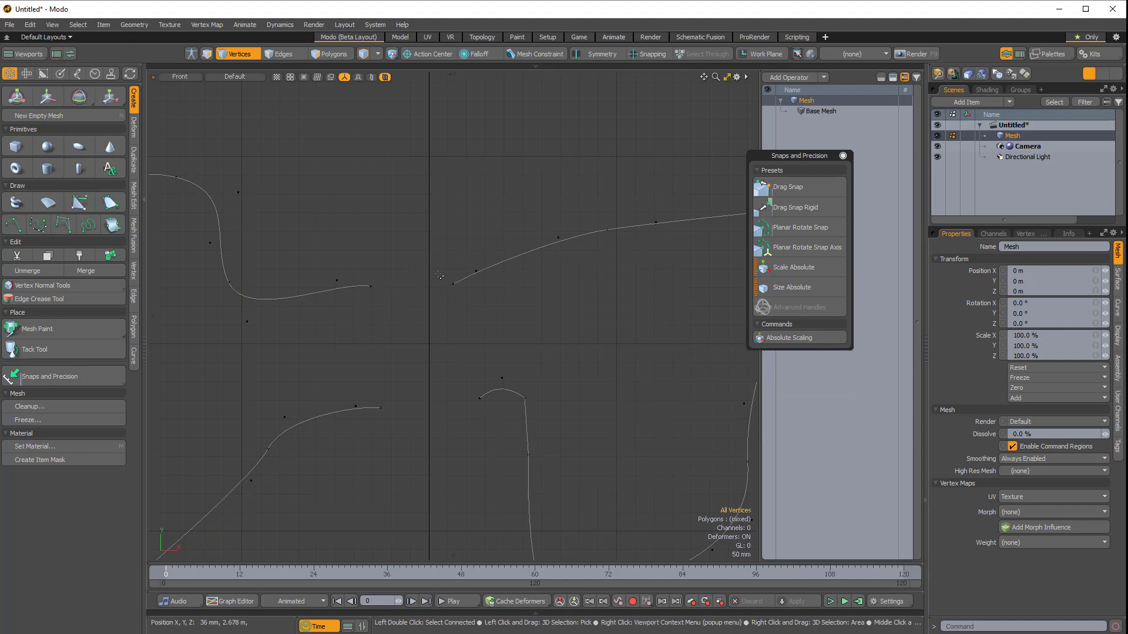
{"action": "mouse_move", "coordinate": [439, 275]}
{"action": "left_mouse_down", "text": "alt"}
{"action": "mouse_move", "coordinate": [429, 269]}
{"action": "mouse_move", "coordinate": [437, 288]}
{"action": "left_mouse_up", "text": "alt"}
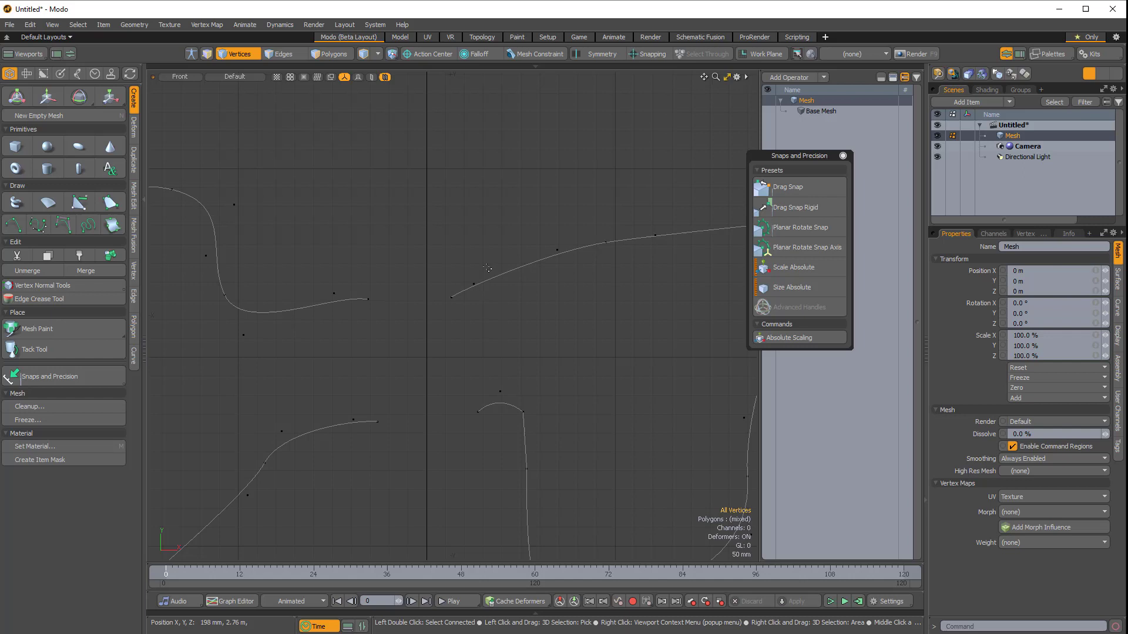
{"action": "left_click_drag", "start_coordinate": [497, 305], "coordinate": [461, 317], "text": "alt+shift"}
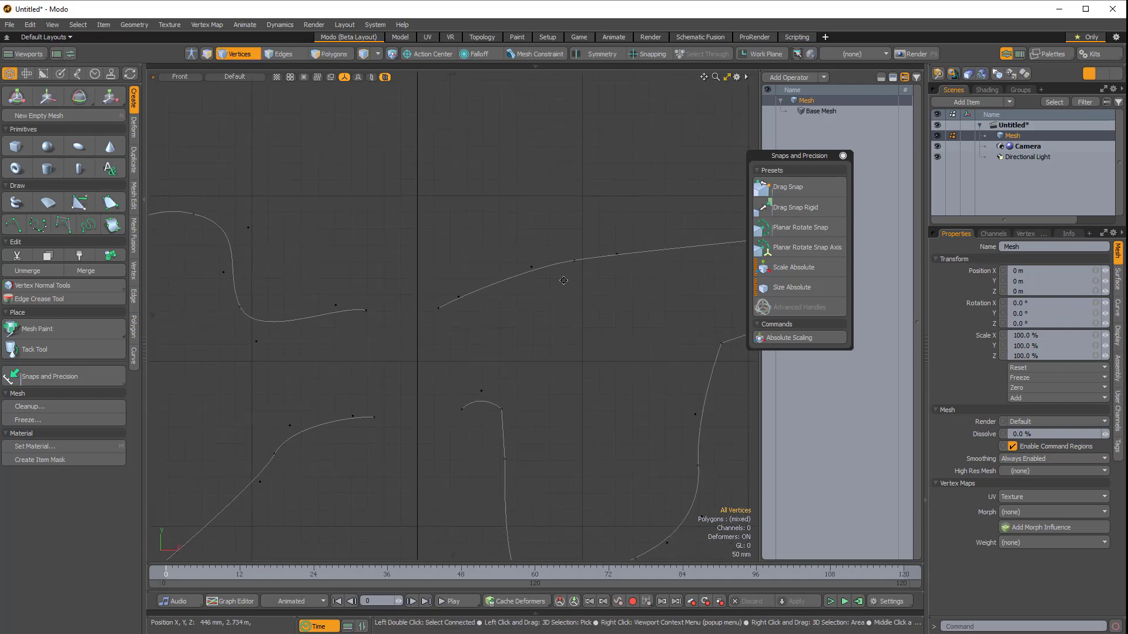
{"action": "left_click_drag", "start_coordinate": [533, 292], "coordinate": [465, 333], "text": "alt+shift"}
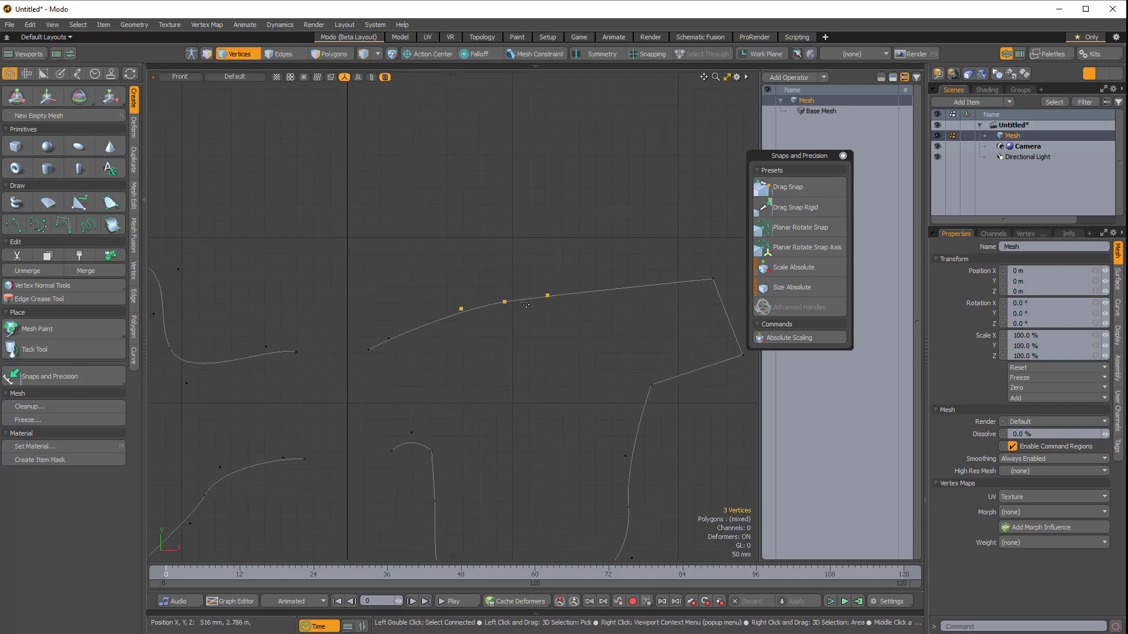
{"action": "left_click_drag", "start_coordinate": [328, 322], "coordinate": [448, 295], "text": "alt+shift"}
{"action": "left_click_drag", "start_coordinate": [449, 295], "coordinate": [484, 300], "text": "ctrl+alt"}
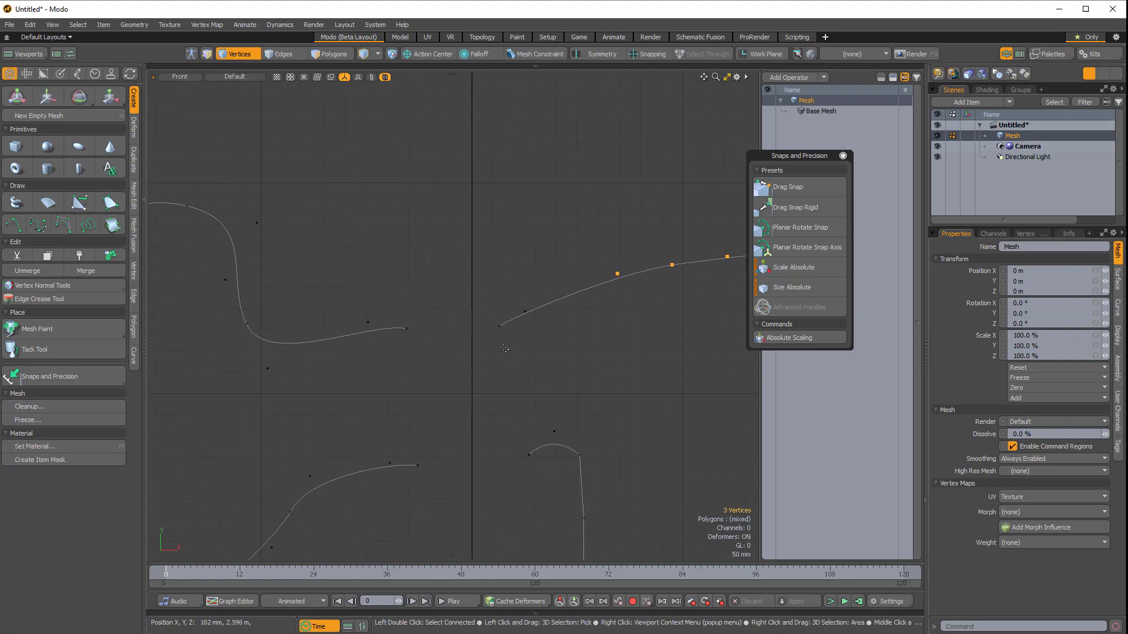
Select both facing upper end points together with their adjacent handle vertices and join all four using Join Averaged
{"action": "right_click_drag", "start_coordinate": [562, 312], "coordinate": [500, 354]}
{"action": "scroll", "coordinate": [449, 332], "scroll_direction": "up", "scroll_amount": 2}
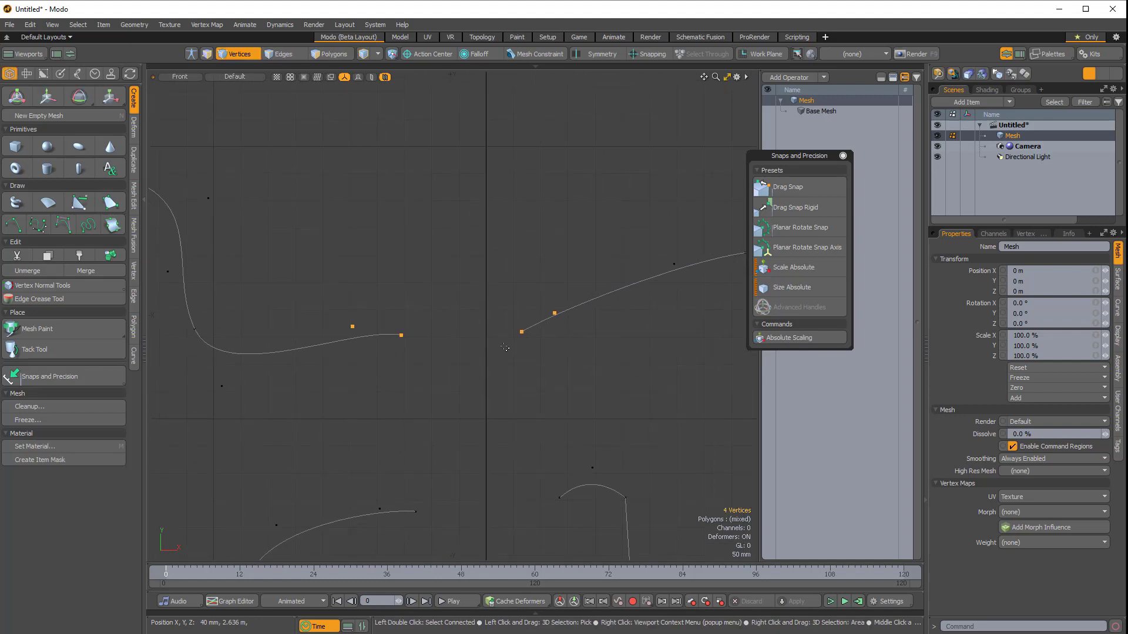
{"action": "right_click_drag", "start_coordinate": [562, 294], "coordinate": [526, 347]}
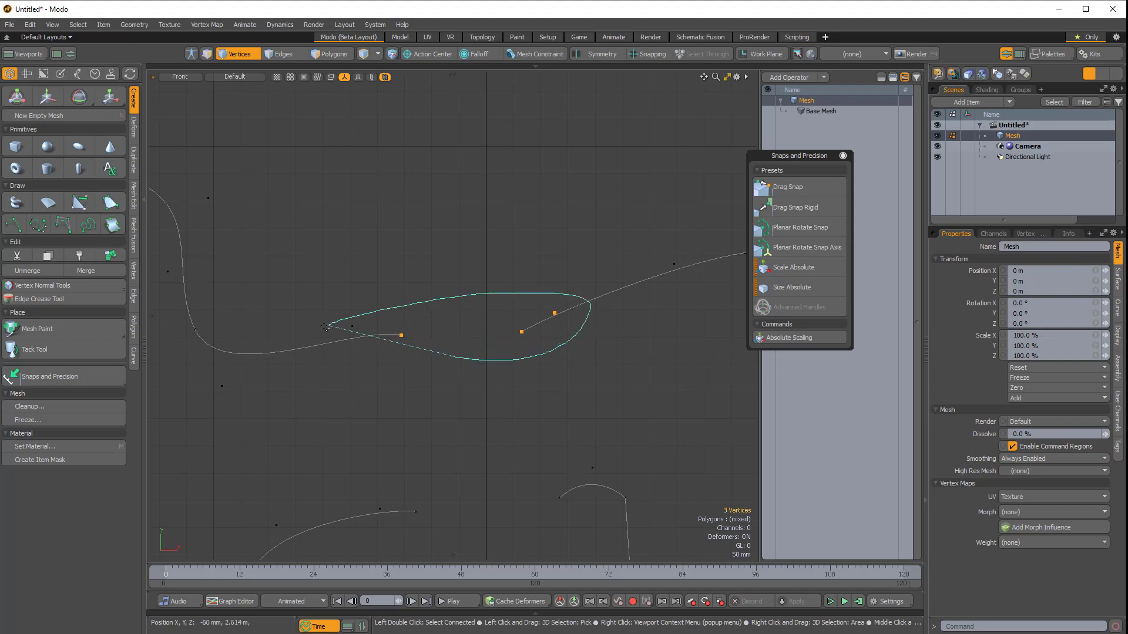
{"action": "right_click_drag", "start_coordinate": [325, 327], "coordinate": [499, 340]}
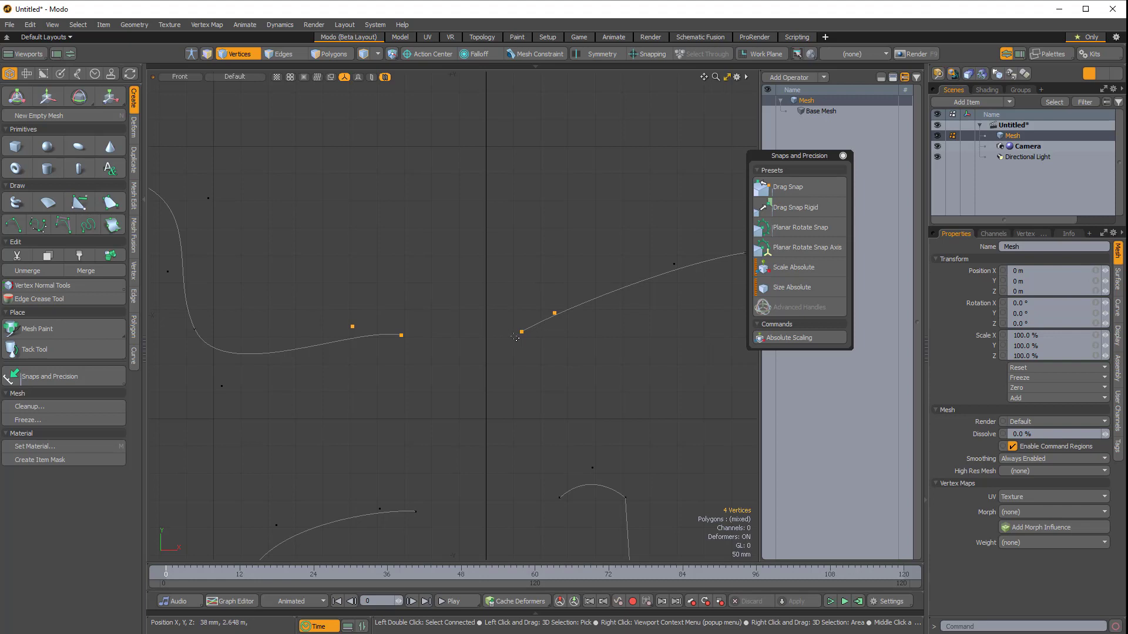
{"action": "left_click", "coordinate": [133, 276]}
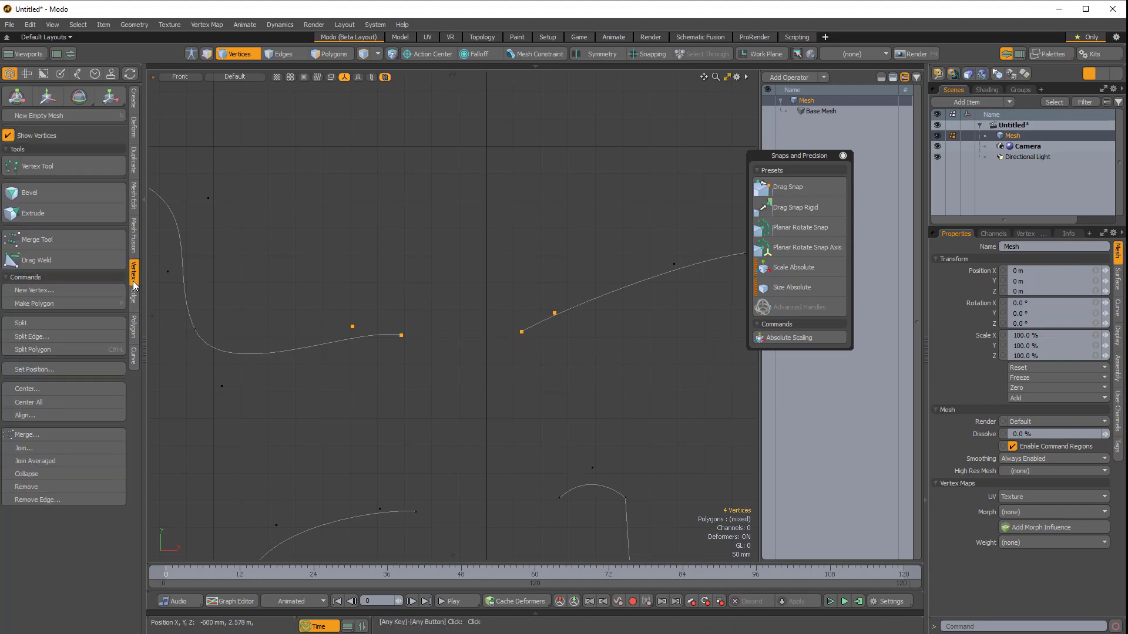
{"action": "left_click", "coordinate": [59, 460]}
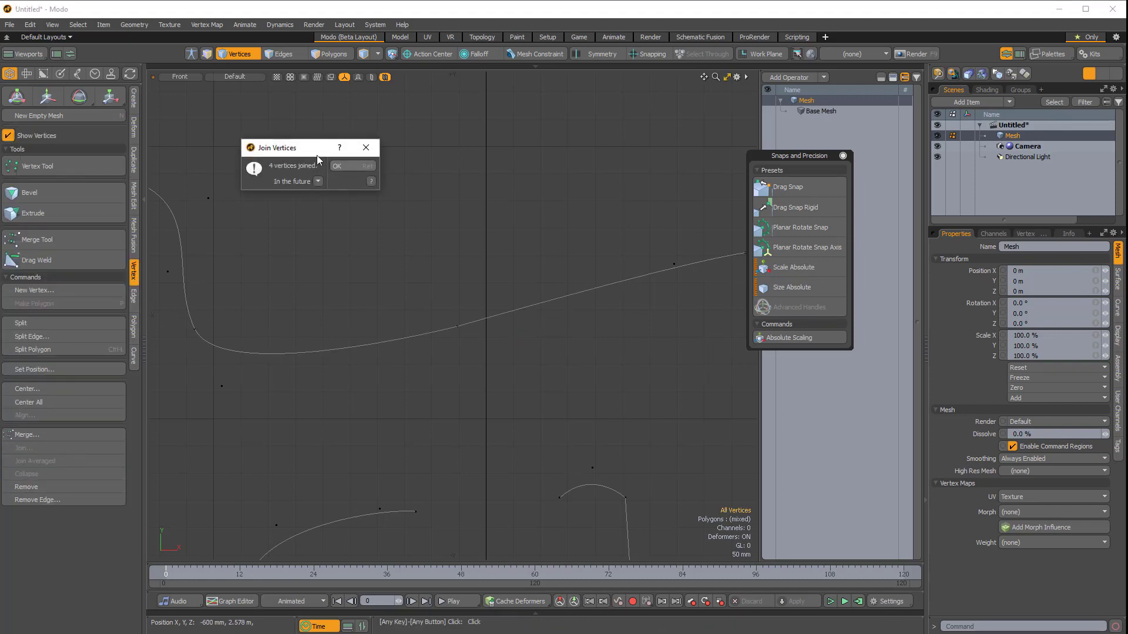
{"action": "left_click", "coordinate": [350, 166]}
Select both Bezier curves as polygons and merge them into one curve
{"action": "scroll", "coordinate": [529, 300], "scroll_direction": "down", "scroll_amount": 1}
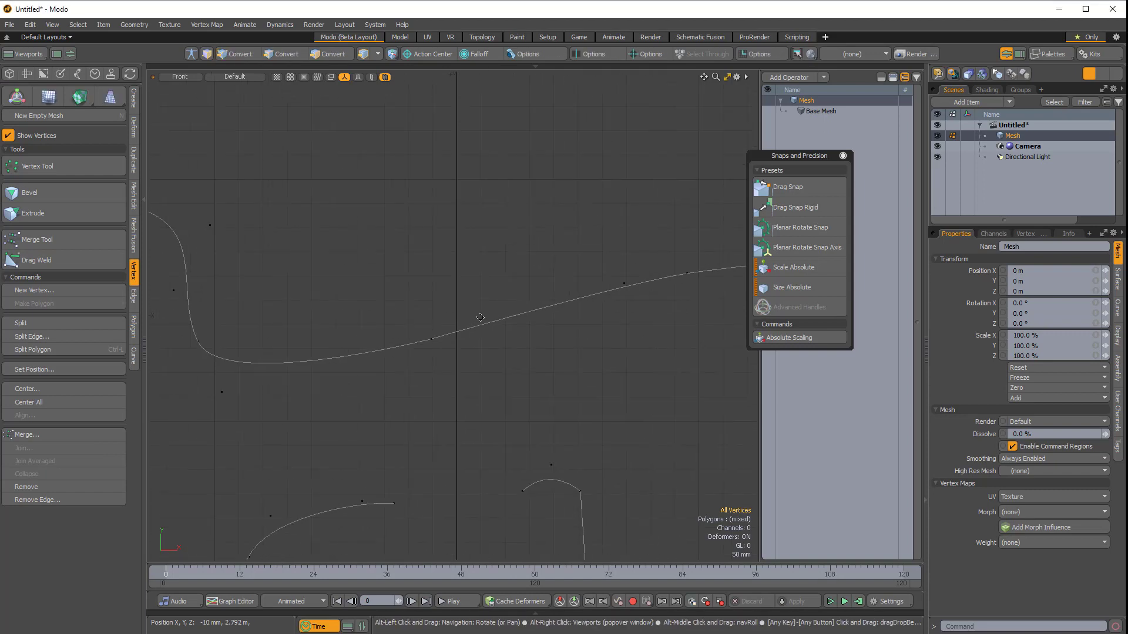
{"action": "key", "text": "3"}
{"action": "left_click_drag", "start_coordinate": [363, 298], "coordinate": [362, 393], "text": "shift"}
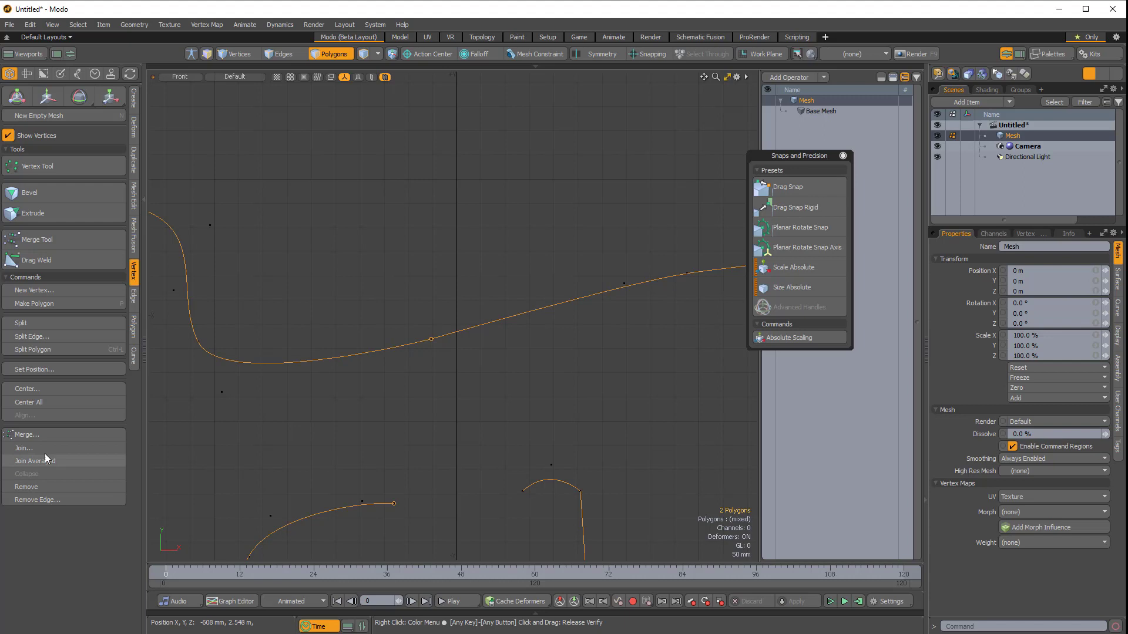
{"action": "left_click", "coordinate": [134, 326]}
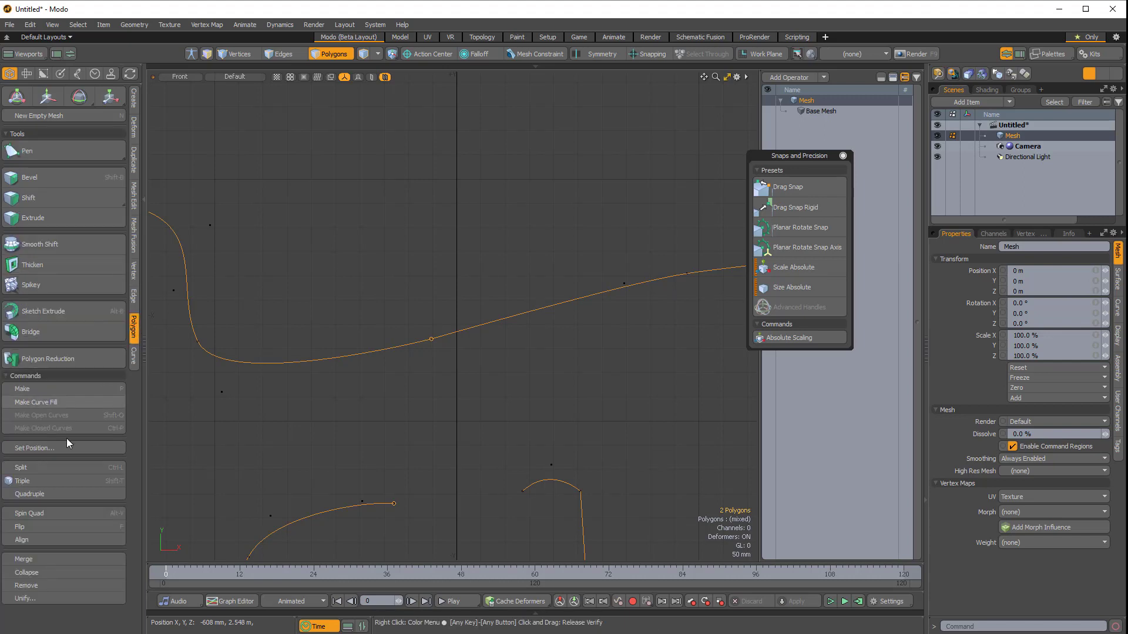
{"action": "left_click", "coordinate": [43, 558]}
Try to reshape the merged curve at the joined point with the Bezier tool, moving the point to about X -123 mm, Y 2.752 m
{"action": "scroll", "coordinate": [440, 289], "scroll_direction": "down", "scroll_amount": 3}
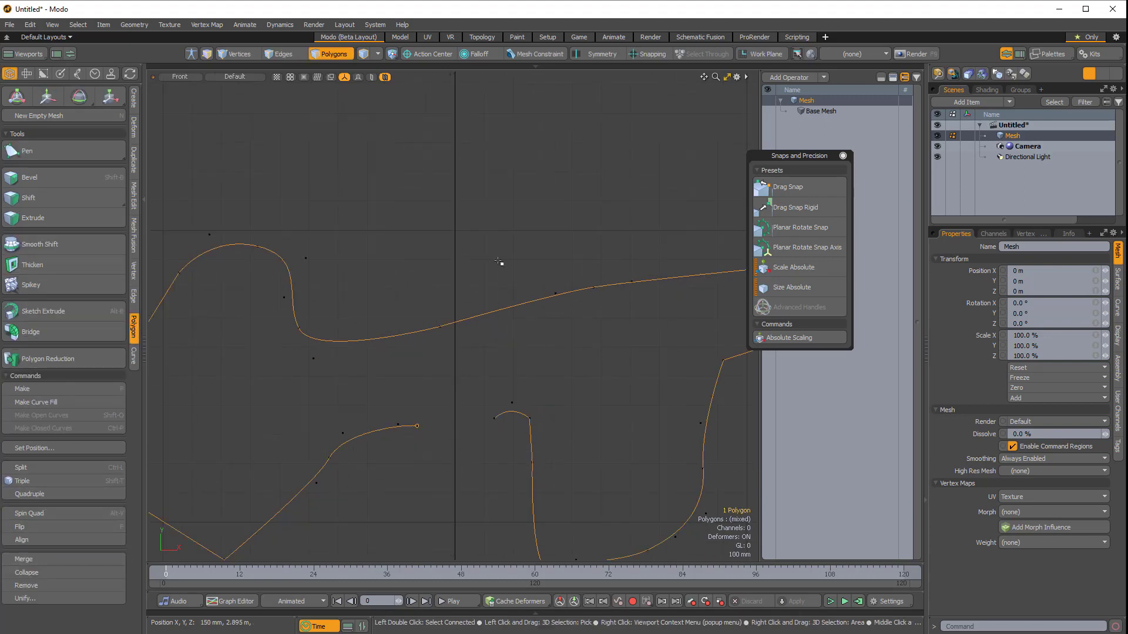
{"action": "scroll", "coordinate": [403, 310], "scroll_direction": "down", "scroll_amount": 3}
{"action": "scroll", "coordinate": [377, 320], "scroll_direction": "up", "scroll_amount": 1}
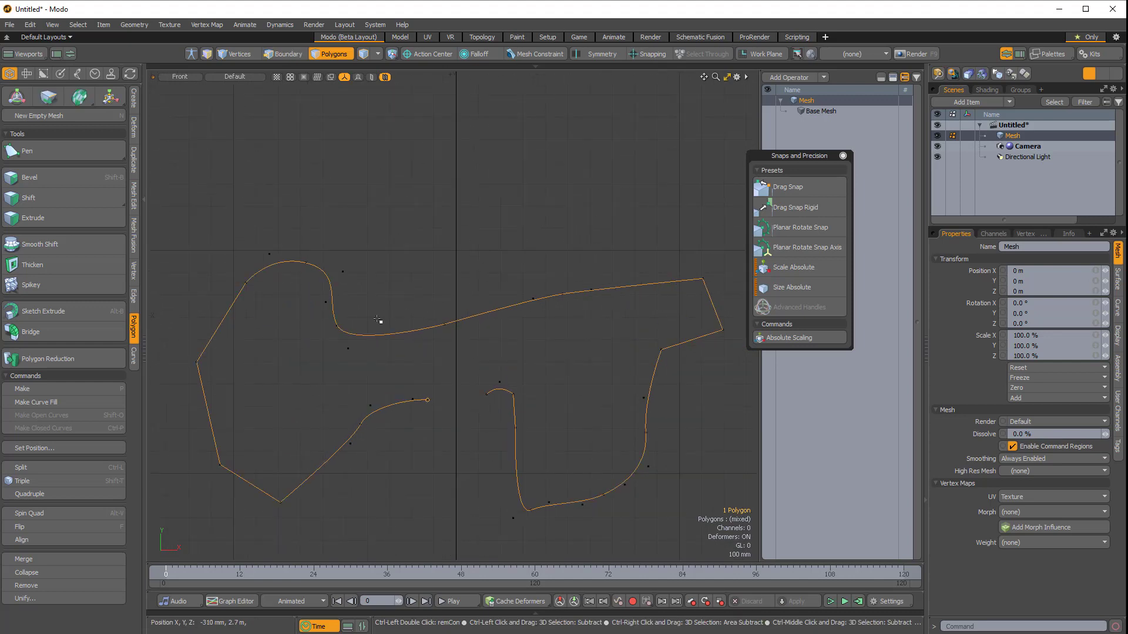
{"action": "left_click", "coordinate": [448, 331]}
{"action": "scroll", "coordinate": [448, 331], "scroll_direction": "up", "scroll_amount": 1}
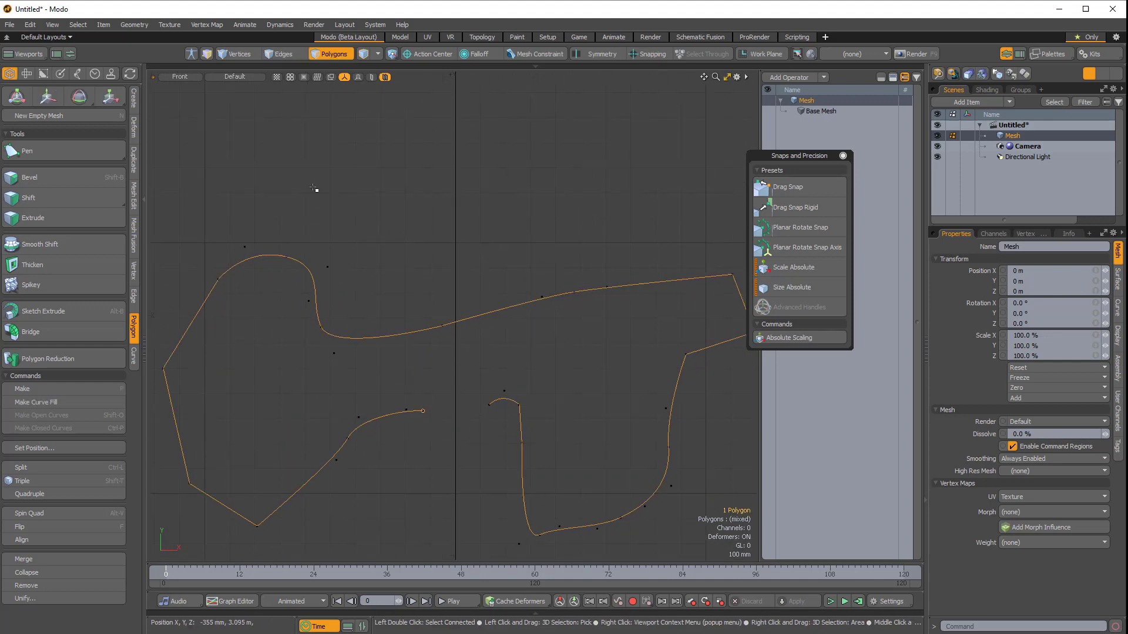
{"action": "left_click", "coordinate": [134, 97]}
{"action": "left_click", "coordinate": [38, 225]}
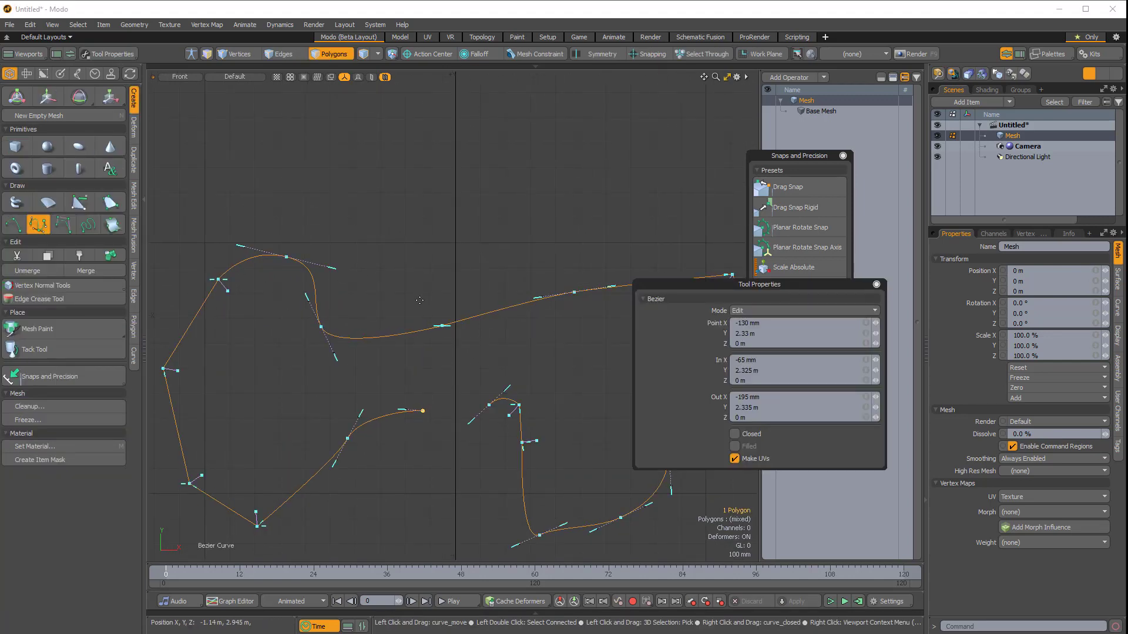
{"action": "scroll", "coordinate": [446, 329], "scroll_direction": "up", "scroll_amount": 2}
{"action": "left_click_drag", "start_coordinate": [458, 338], "coordinate": [432, 367]}
{"action": "scroll", "coordinate": [452, 331], "scroll_direction": "up", "scroll_amount": 1}
{"action": "scroll", "coordinate": [443, 347], "scroll_direction": "up", "scroll_amount": 1}
{"action": "left_click_drag", "start_coordinate": [491, 344], "coordinate": [436, 260]}
{"action": "left_click_drag", "start_coordinate": [445, 244], "coordinate": [435, 249], "text": "ctrl+alt"}
{"action": "left_click_drag", "start_coordinate": [434, 249], "coordinate": [438, 358], "text": "alt+shift"}
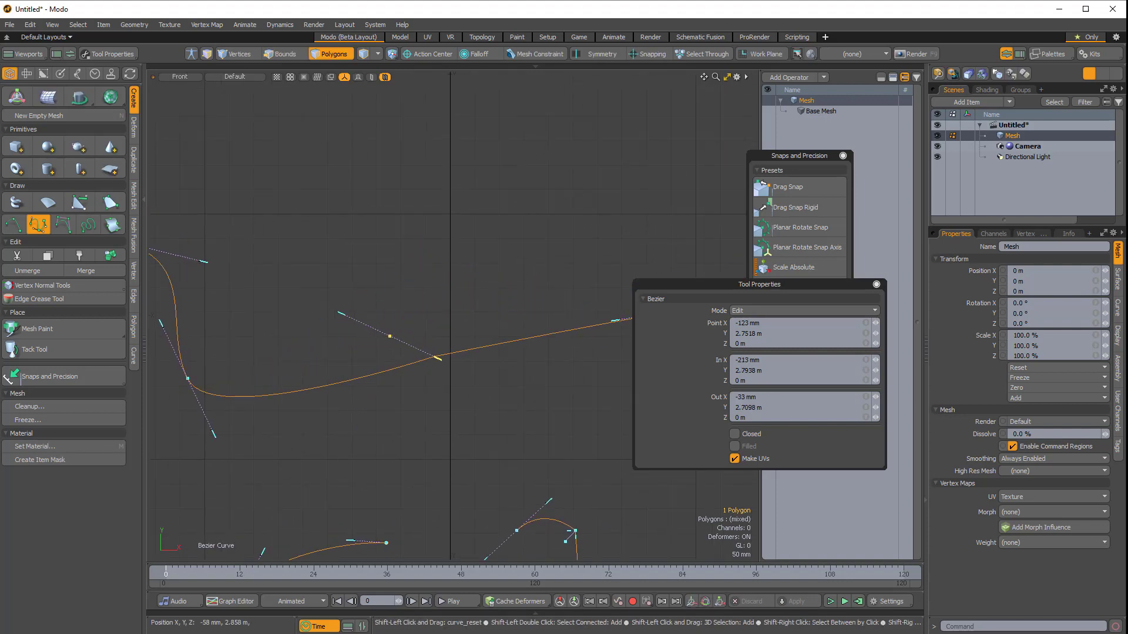
{"action": "left_click_drag", "start_coordinate": [452, 312], "coordinate": [414, 283], "text": "ctrl+alt"}
Undo the Bezier edits, the curve merge and the four-vertex join
{"action": "key", "text": "ctrl+z"}
{"action": "key", "text": "ctrl+z"}
{"action": "key", "text": "ctrl+z"}
{"action": "key", "text": "ctrl+z"}
{"action": "key", "text": "ctrl+z"}
{"action": "key", "text": "ctrl+z"}
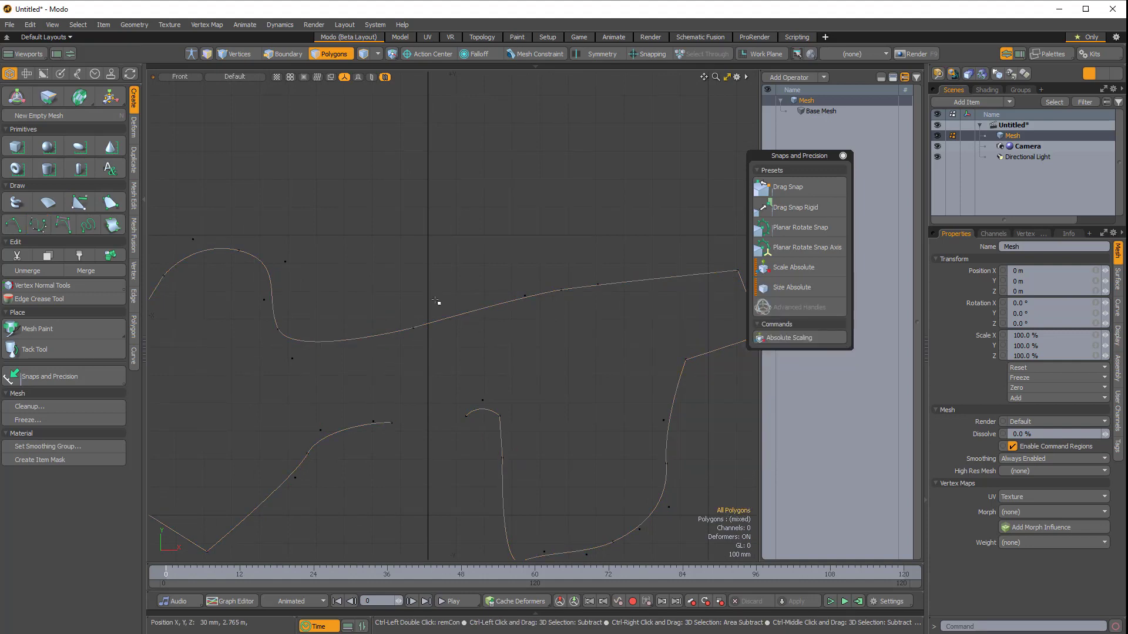
{"action": "key", "text": "ctrl+z"}
{"action": "key", "text": "ctrl+z"}
Select only the two facing upper end points, without their handle vertices, and join them using Join Averaged
{"action": "left_click_drag", "start_coordinate": [435, 301], "coordinate": [443, 317], "text": "ctrl+alt"}
{"action": "key", "text": "2"}
{"action": "key", "text": "1"}
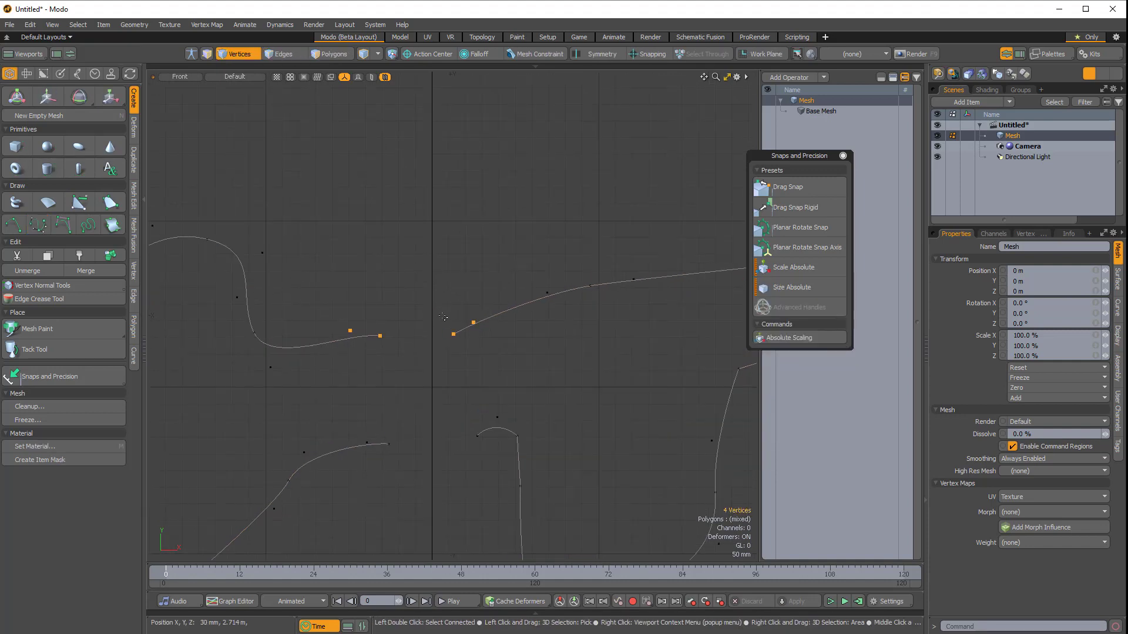
{"action": "left_click", "coordinate": [381, 336], "text": "shift"}
{"action": "left_click_drag", "start_coordinate": [405, 324], "coordinate": [440, 330], "text": "ctrl+alt"}
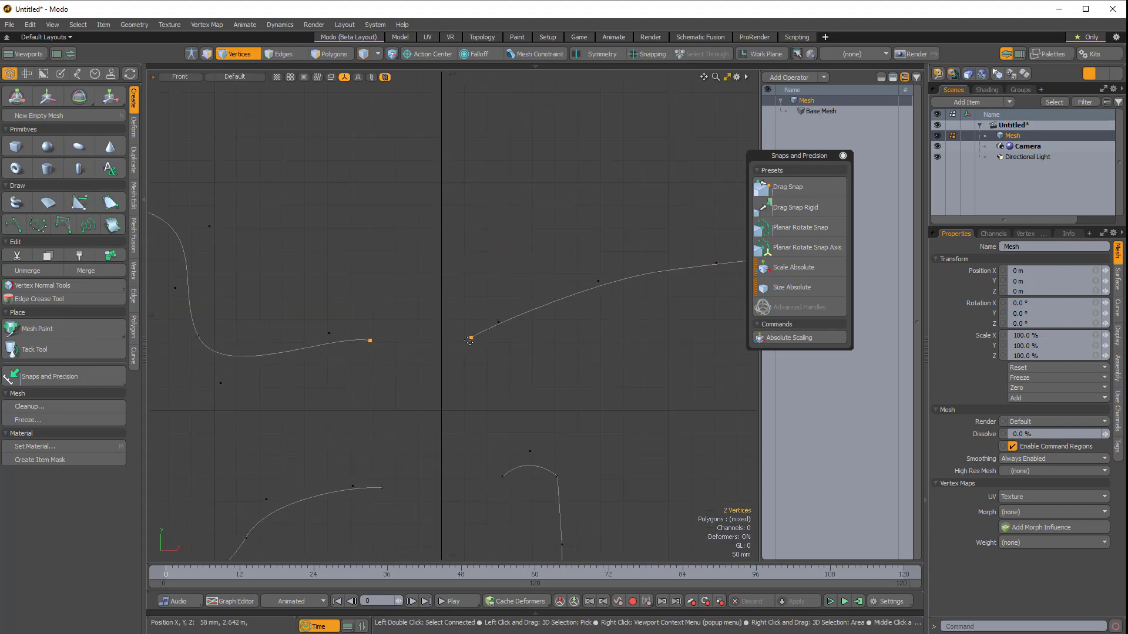
{"action": "left_click", "coordinate": [134, 271]}
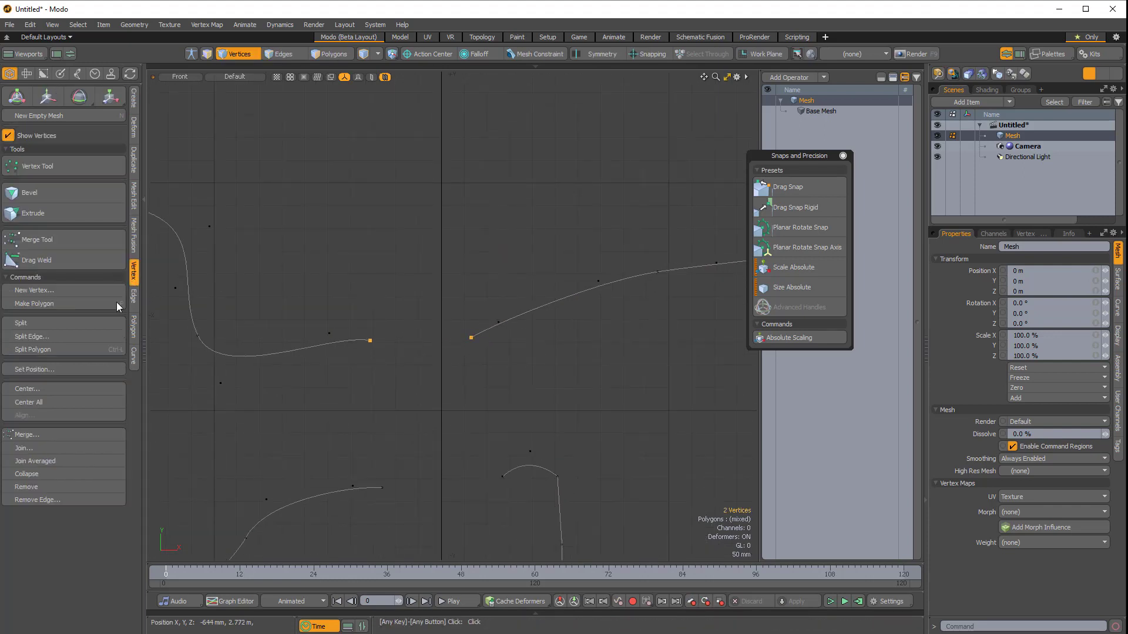
{"action": "left_click", "coordinate": [59, 459]}
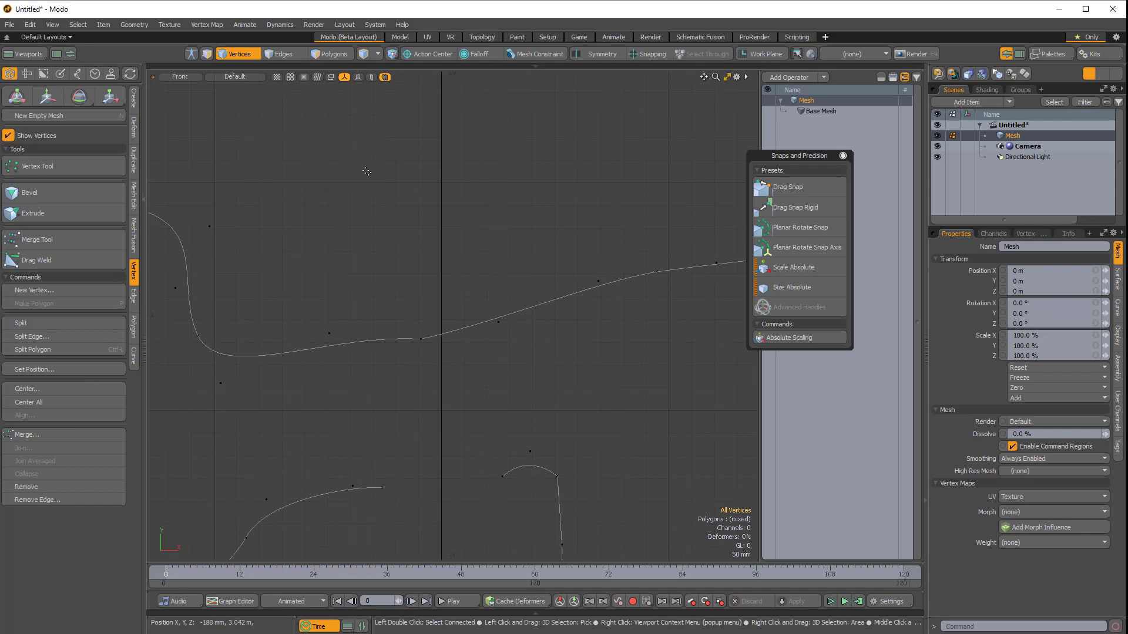
Switch to polygon selection with both joined Bezier curves selected and merge them into a single polygon
{"action": "key", "text": "3"}
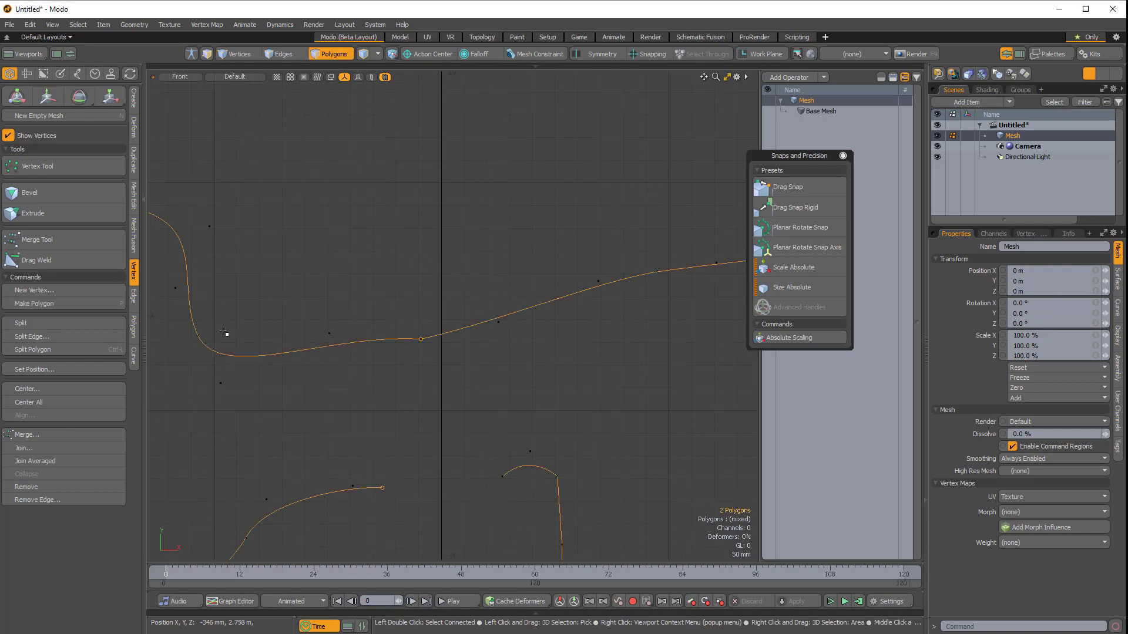
{"action": "left_click", "coordinate": [134, 328]}
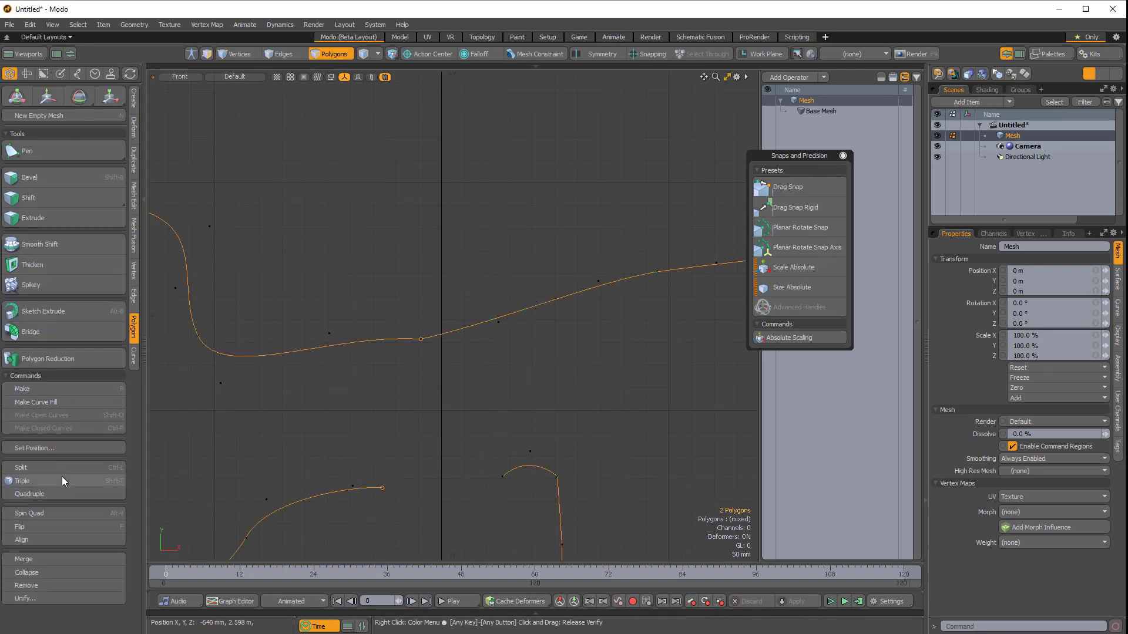
{"action": "left_click", "coordinate": [51, 558]}
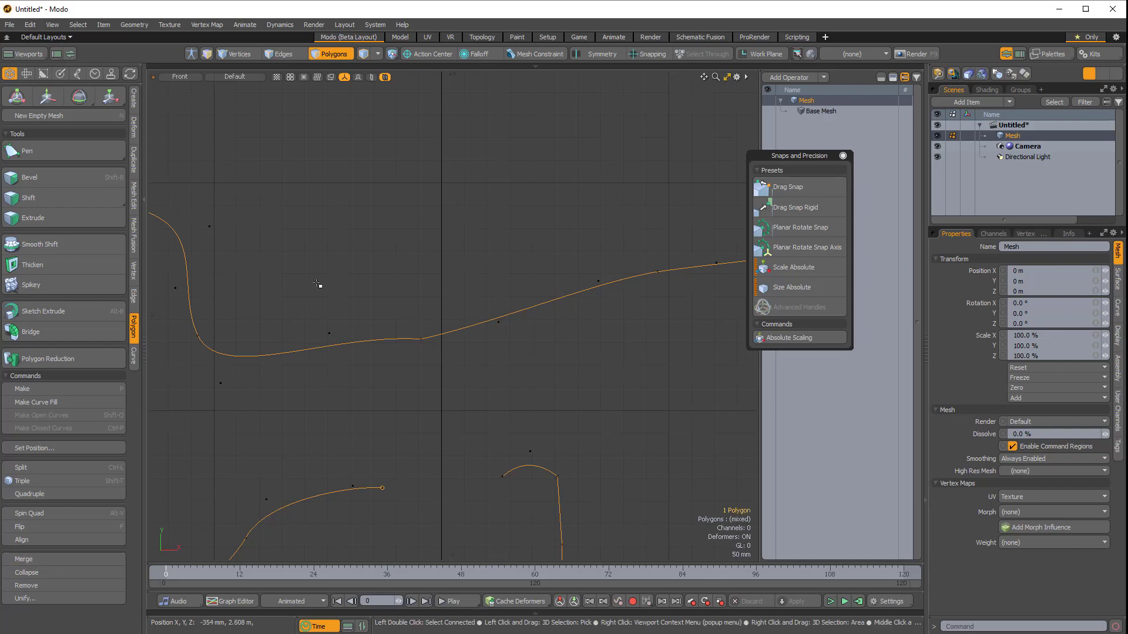
Edit the merged curve with the Bezier tool, realigning the joined point's handles by moving the Out handle to about X 135 mm, Y 2.78 m
{"action": "left_click_drag", "start_coordinate": [497, 359], "coordinate": [447, 355], "text": "ctrl+alt"}
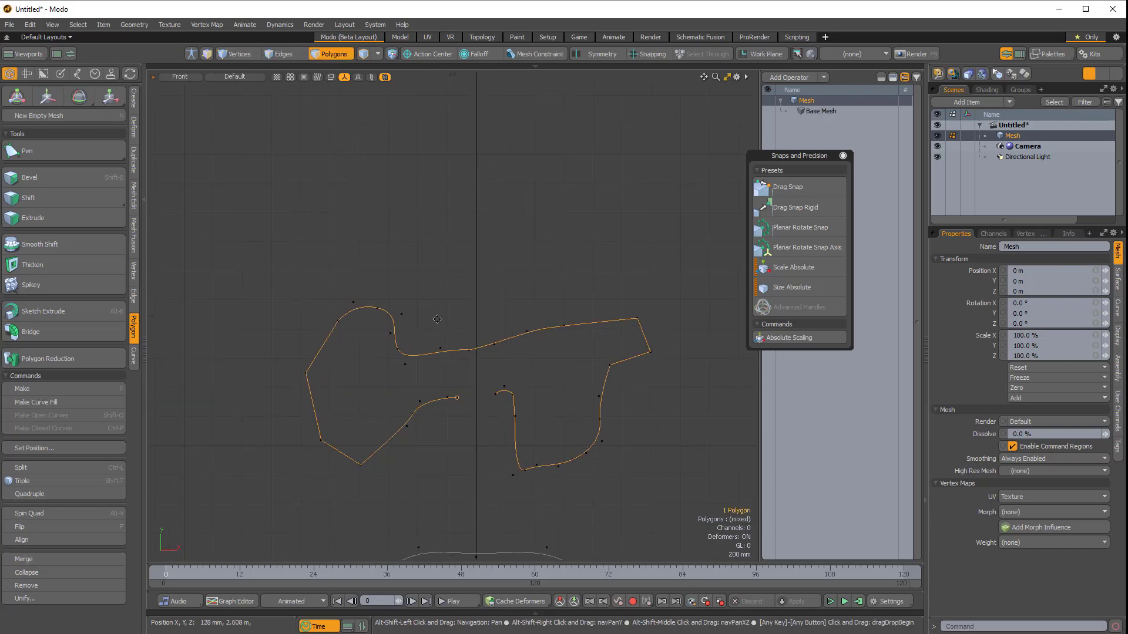
{"action": "left_click_drag", "start_coordinate": [493, 308], "coordinate": [436, 259], "text": "alt+shift"}
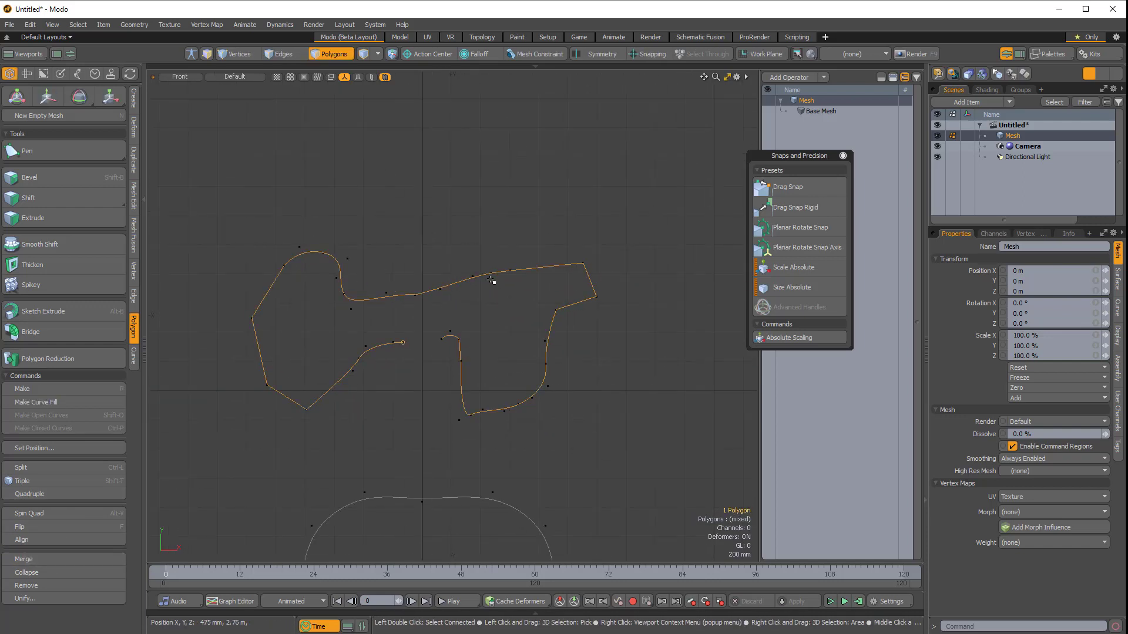
{"action": "left_click", "coordinate": [134, 97]}
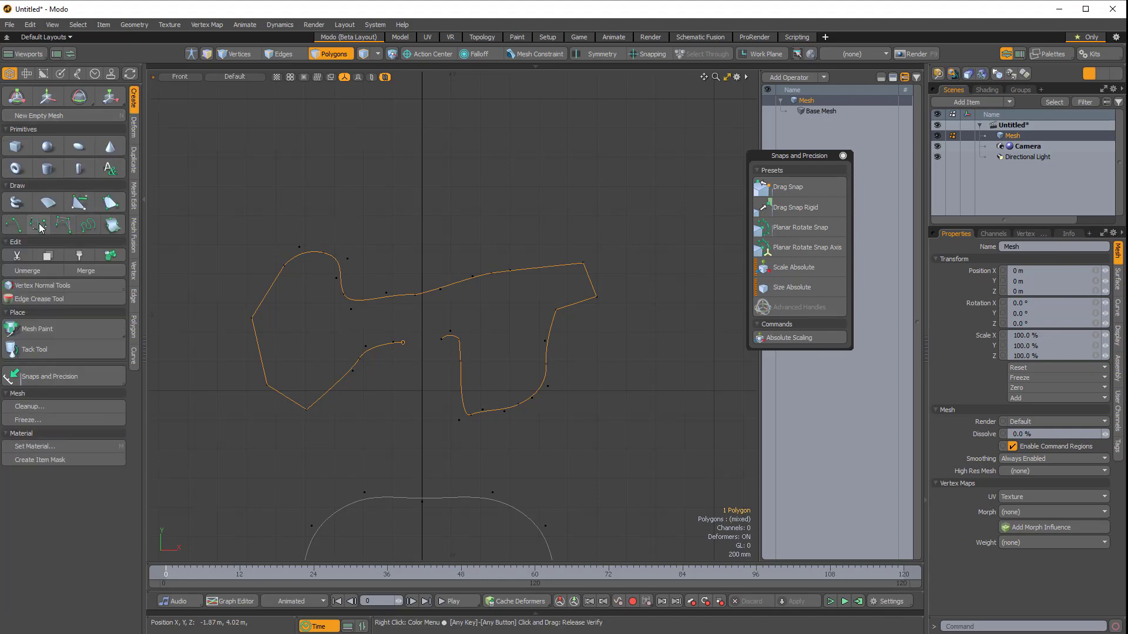
{"action": "left_click", "coordinate": [39, 228]}
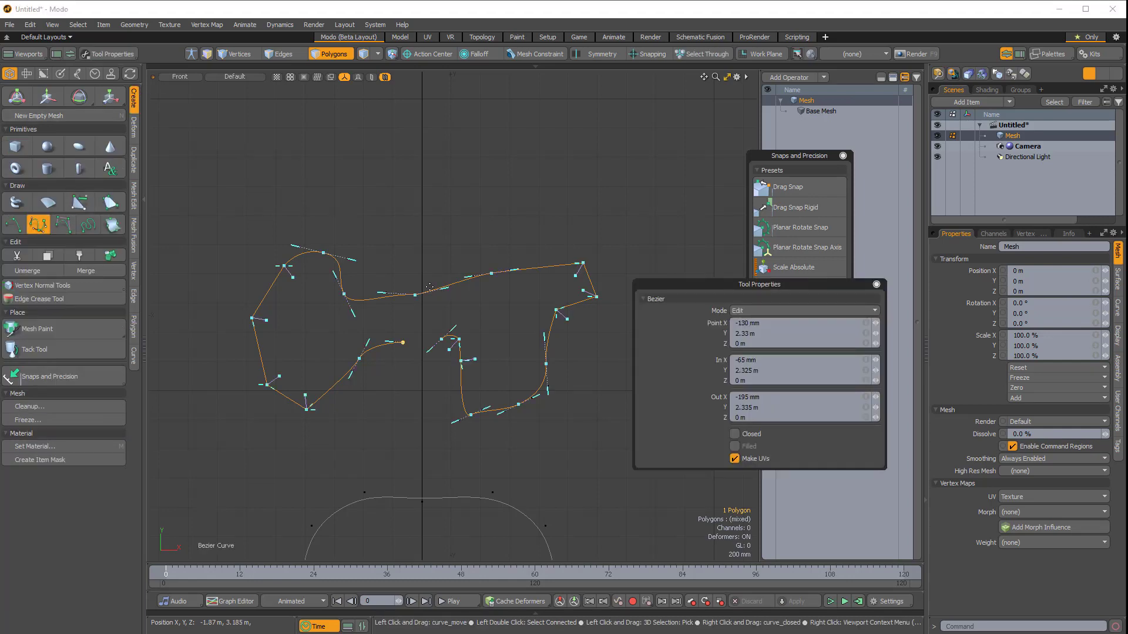
{"action": "scroll", "coordinate": [417, 280], "scroll_direction": "up", "scroll_amount": 3}
{"action": "key", "text": "shift"}
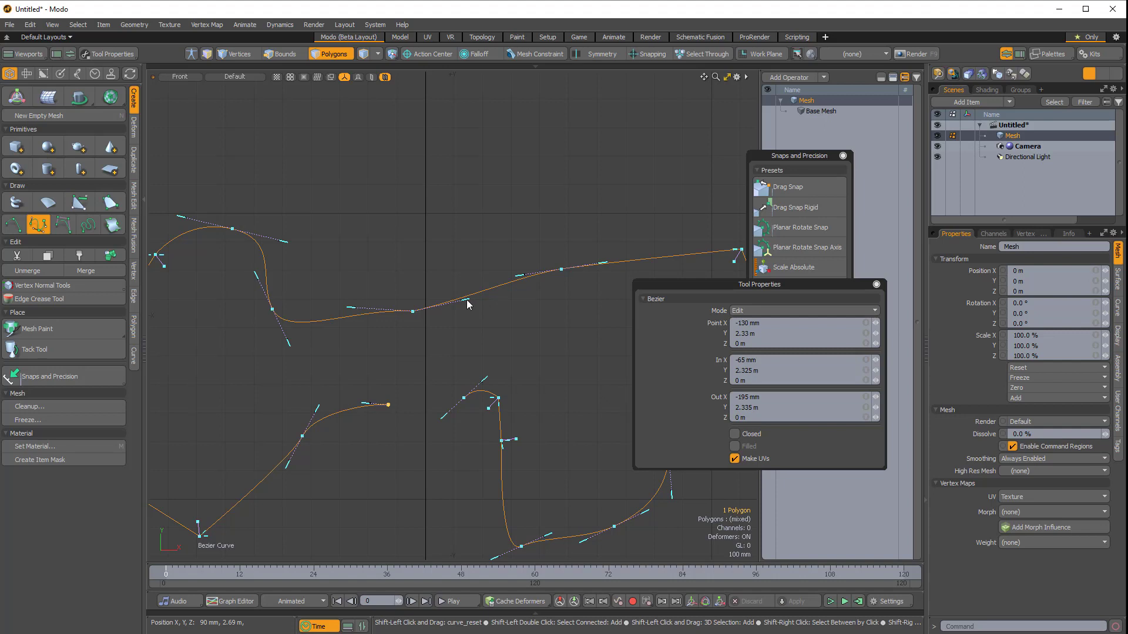
{"action": "left_click_drag", "start_coordinate": [466, 302], "coordinate": [469, 272], "text": "shift"}
Close the merged Bezier curve and adjust the handles at its lower end points, moving the right one's Out handle to about X 43 mm, Y 2.272 m
{"action": "left_click", "coordinate": [734, 434]}
{"action": "scroll", "coordinate": [410, 417], "scroll_direction": "up", "scroll_amount": 2}
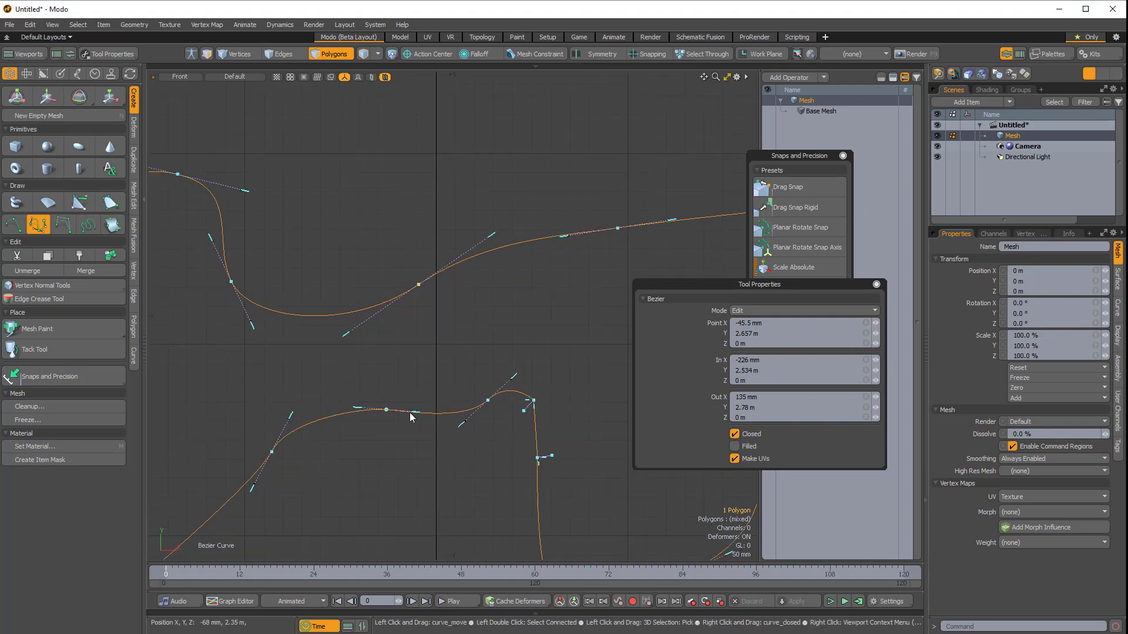
{"action": "left_click_drag", "start_coordinate": [410, 413], "coordinate": [421, 416], "text": "shift"}
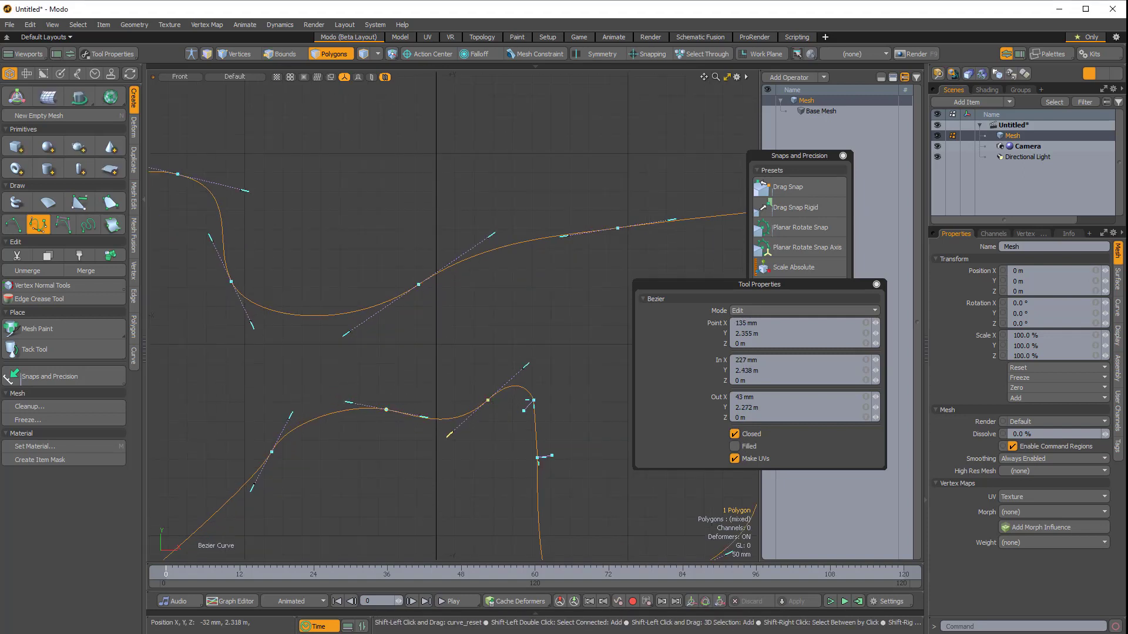